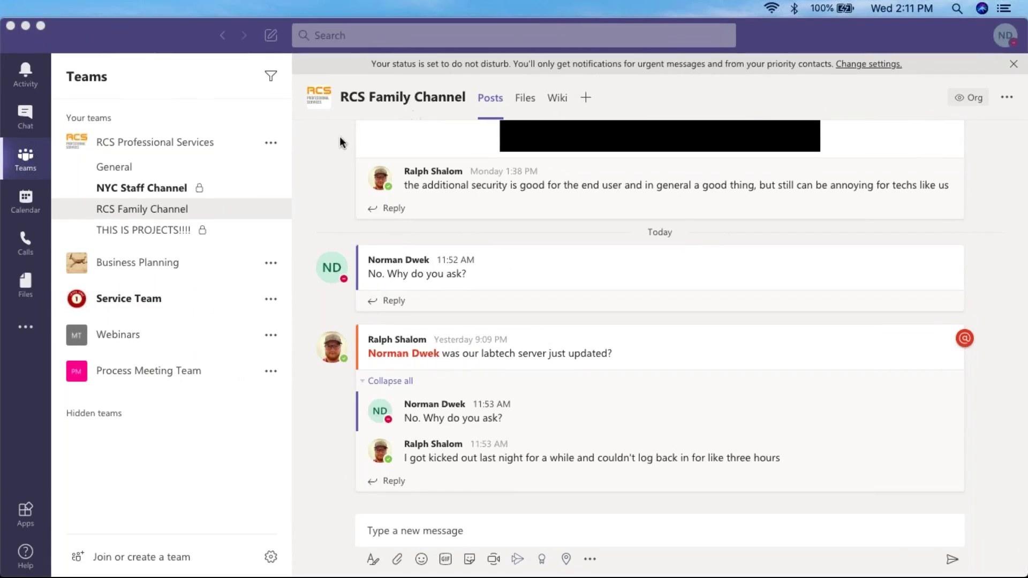
Open the most recent one-to-one chat, view the files shared in it, and return to its conversation.
left_click(25, 132)
left_click(22, 114)
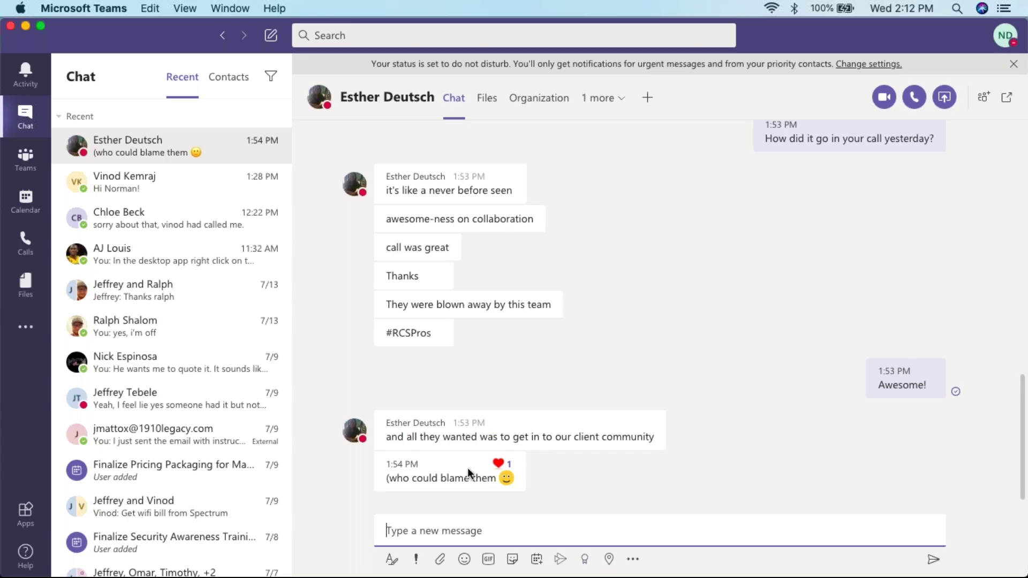
mouse_move(480, 474)
left_click(489, 102)
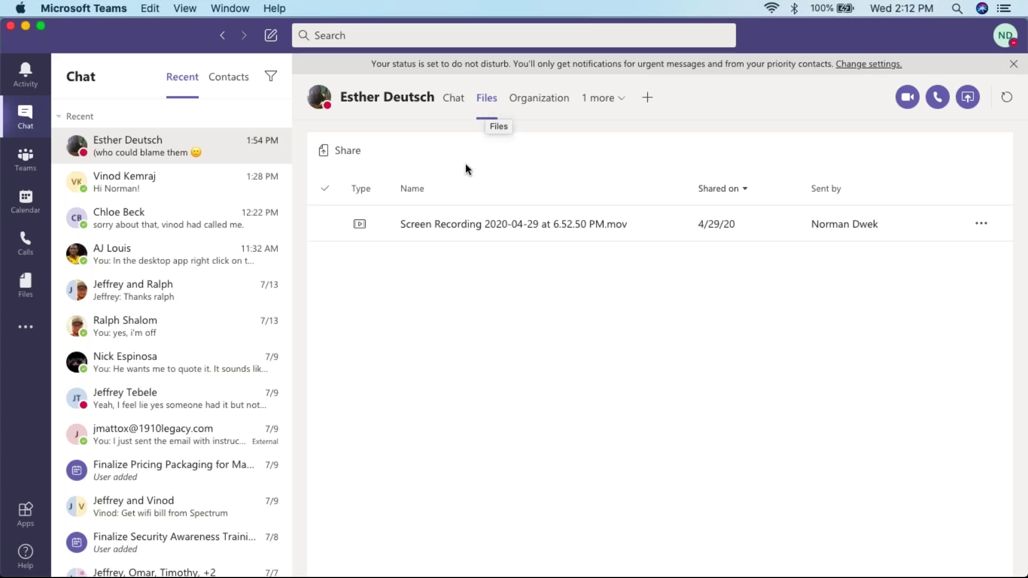
left_click(499, 236)
left_click(454, 101)
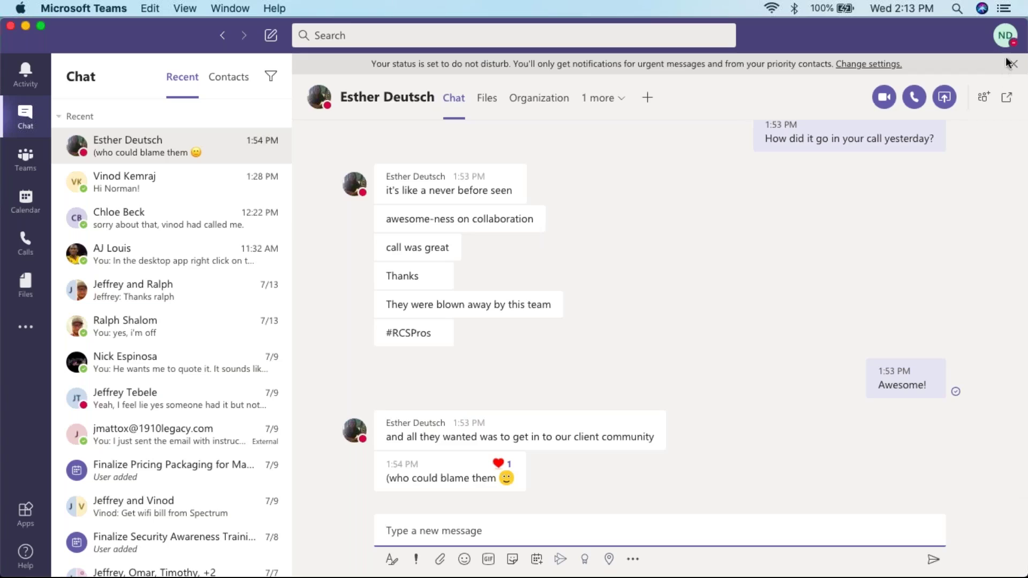
left_click(830, 110)
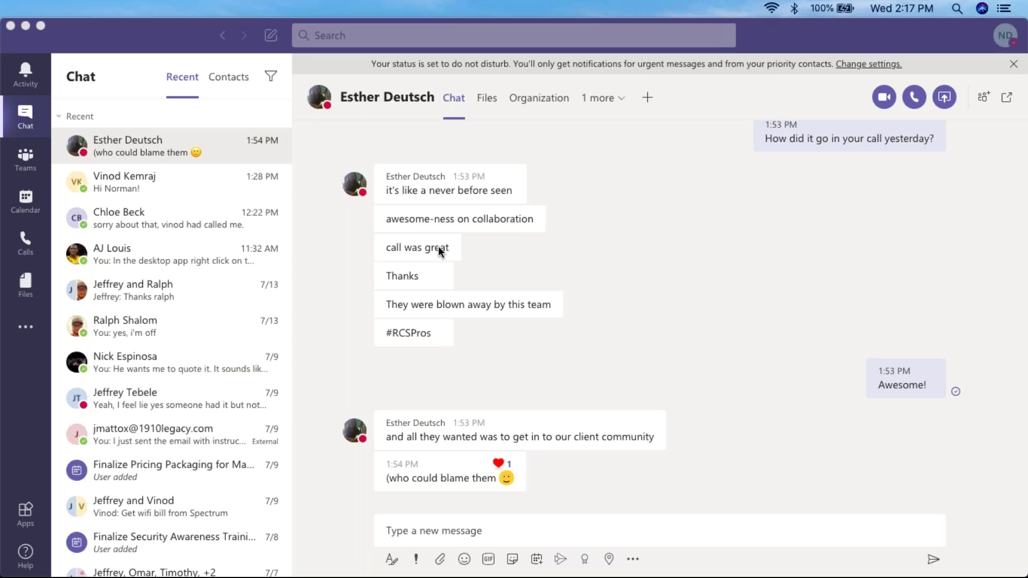
View the posts in the RCS Family Channel and expand the Business Planning team to show its channels.
left_click(25, 158)
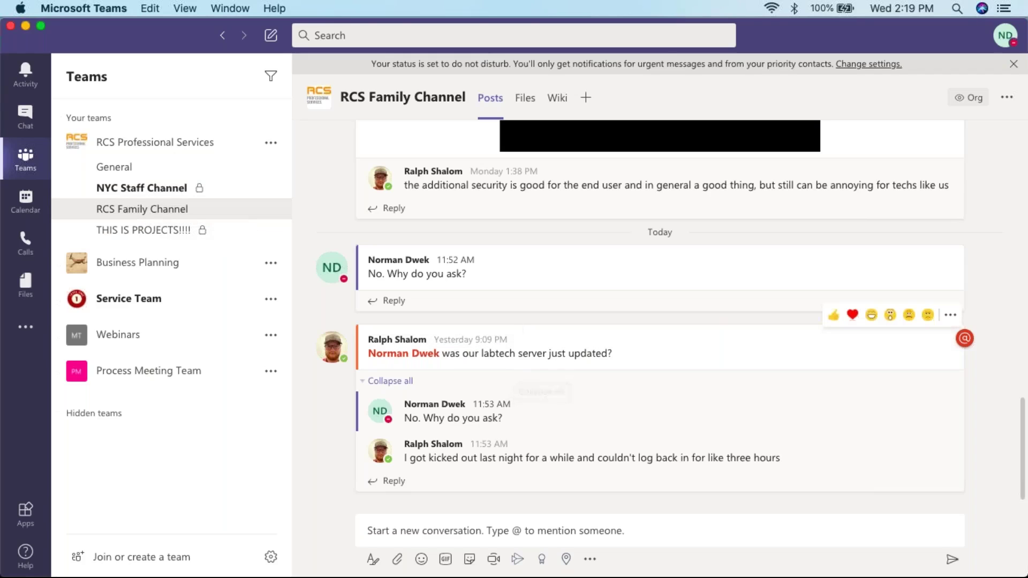
scroll(514, 322, "up", 1)
scroll(660, 321, "down", 1)
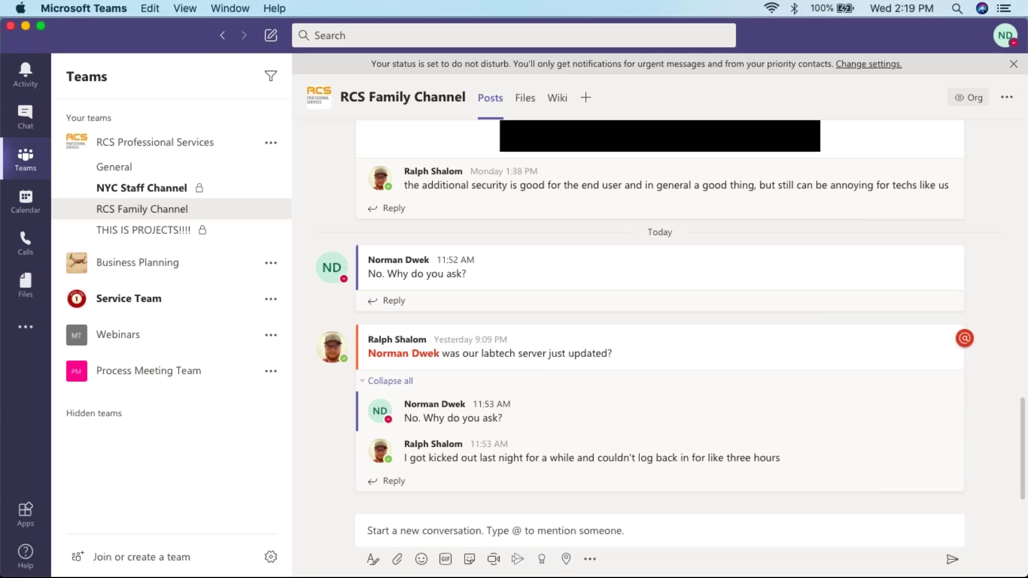
mouse_move(426, 256)
left_click(58, 267)
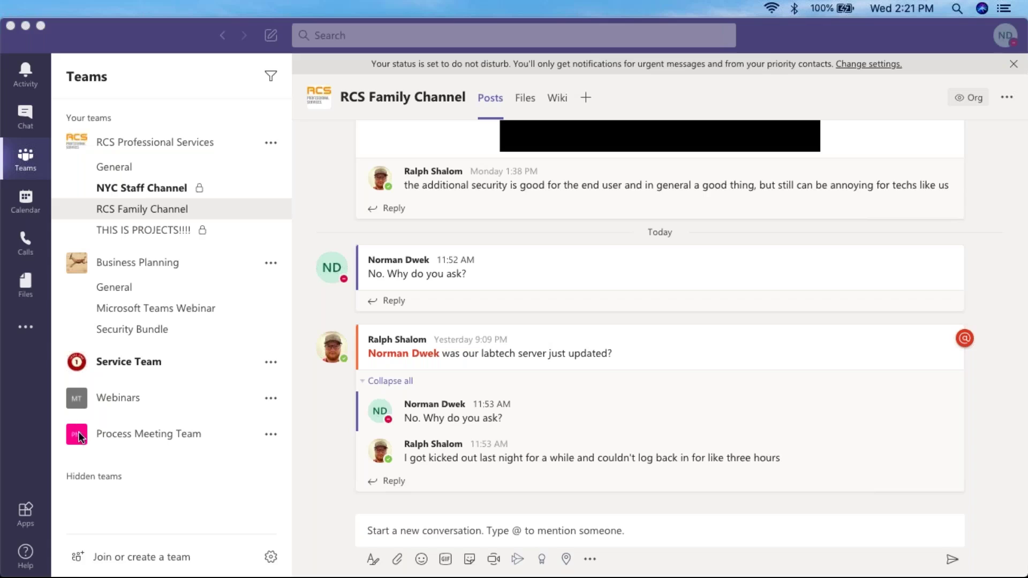
Start creating a new team from scratch and choose Public as the kind of team.
left_click(100, 554)
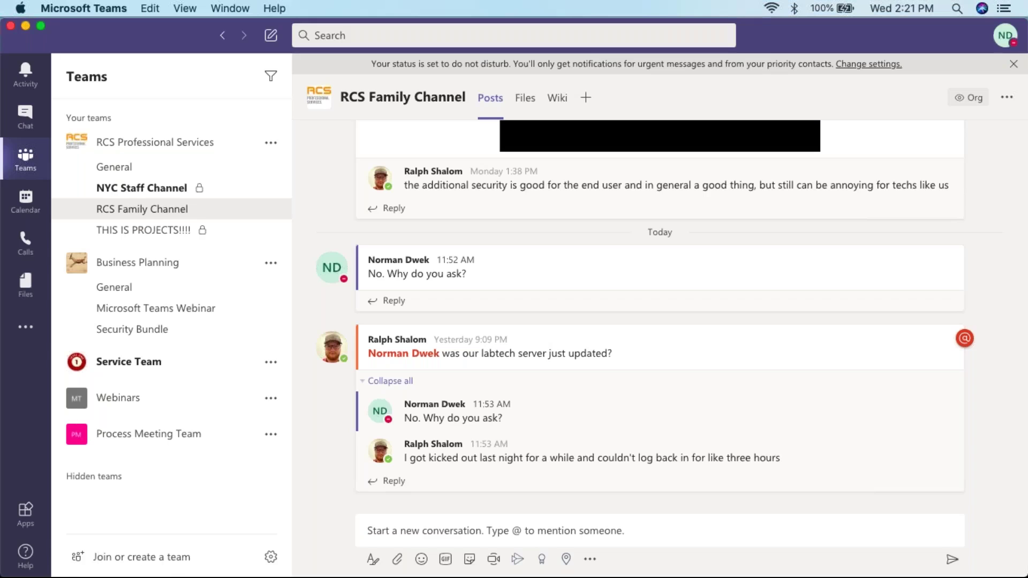
left_click(143, 561)
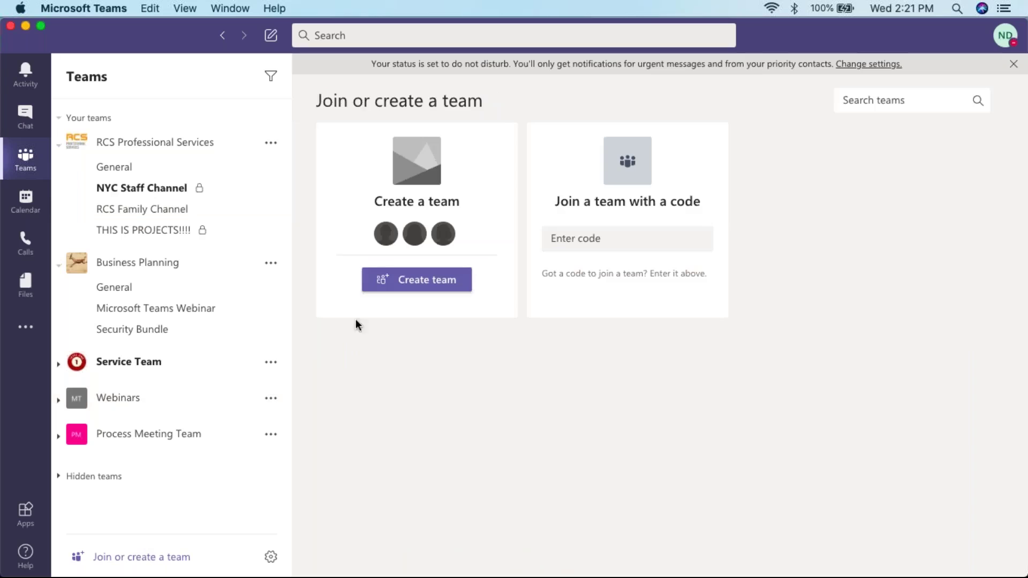
left_click(417, 284)
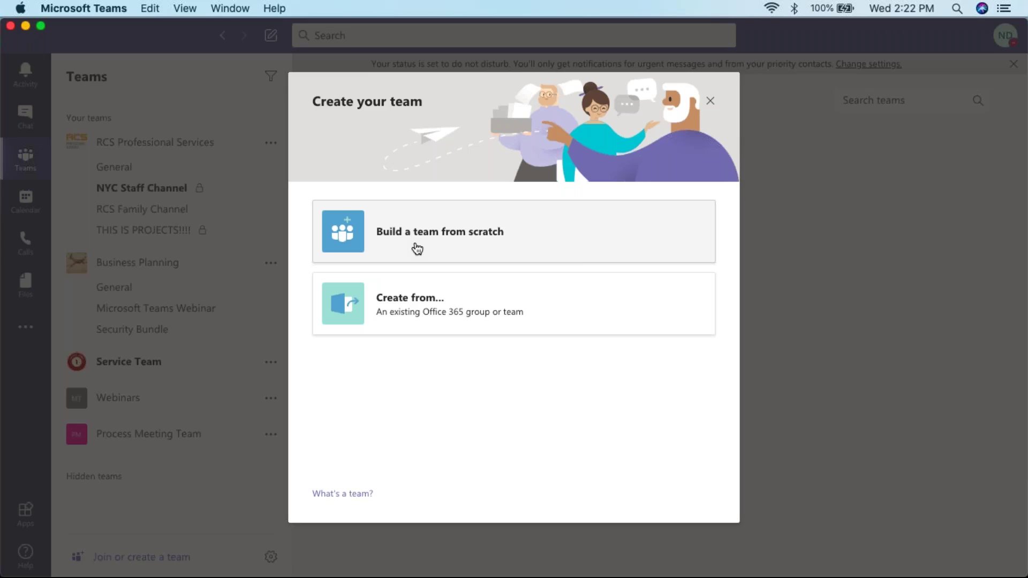
left_click(456, 251)
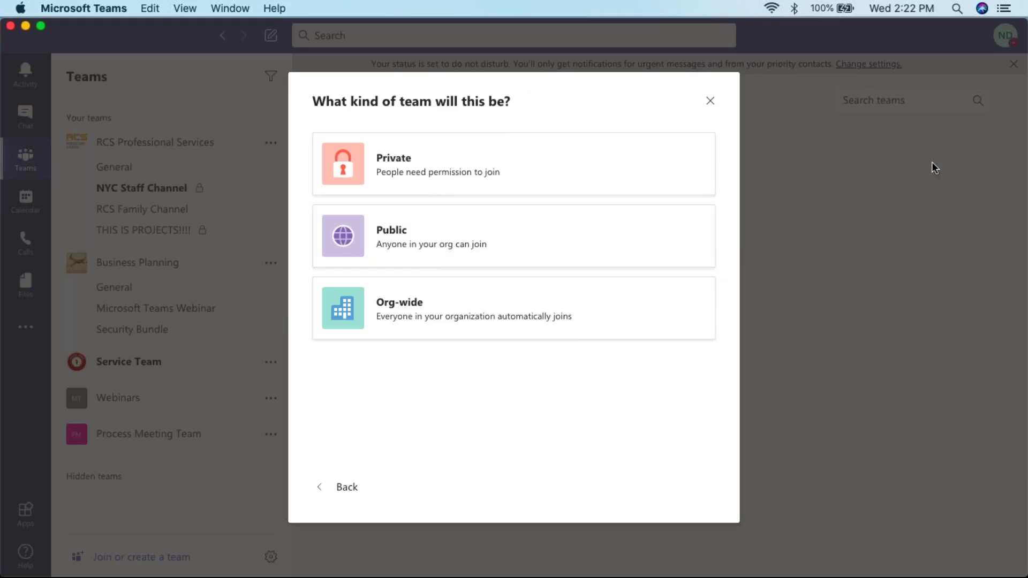
left_click(1012, 136)
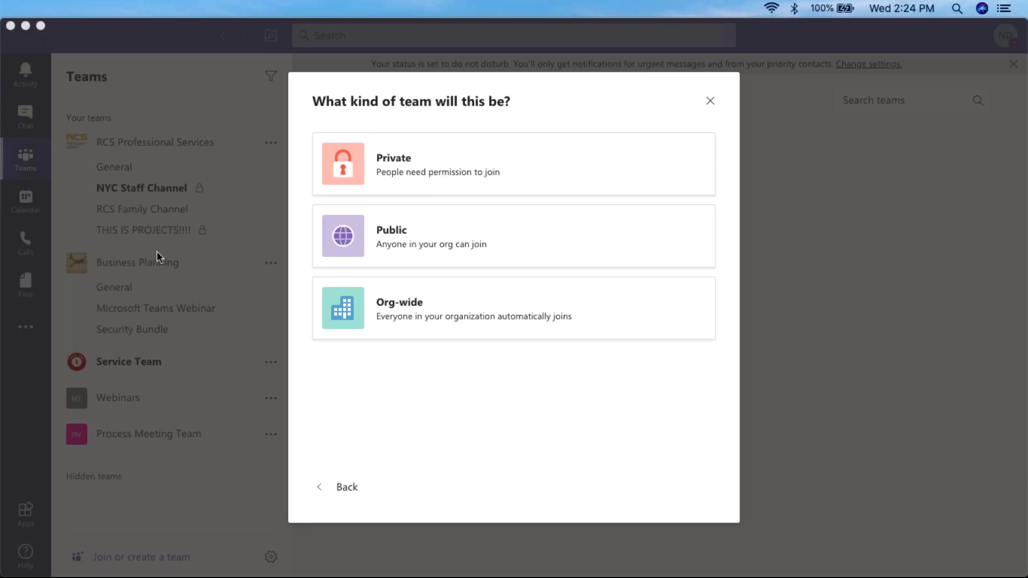
left_click(426, 230)
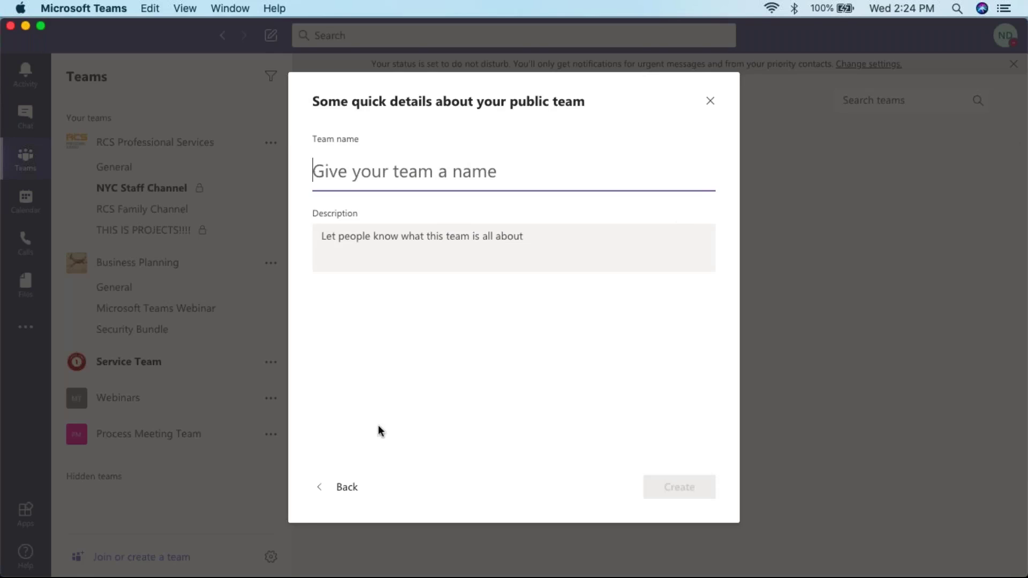
left_click(342, 486)
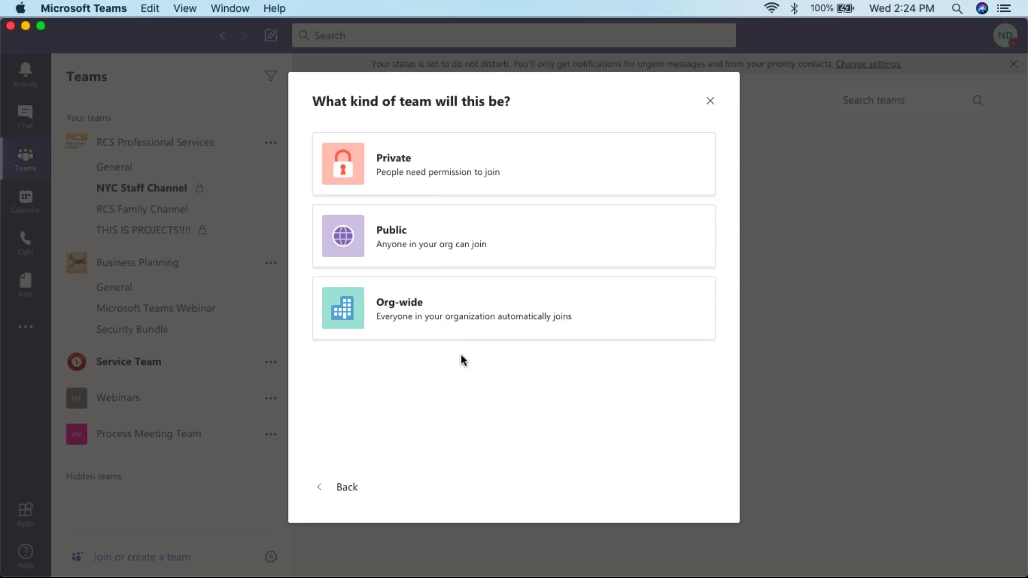
left_click(417, 259)
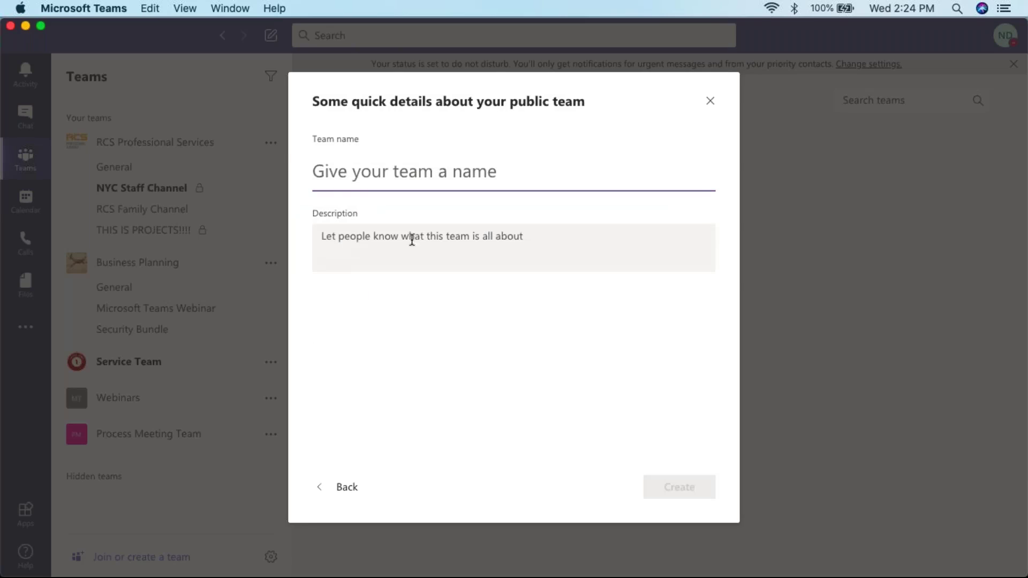
Name the new team "Test Public Team" and create it.
type("Tes")
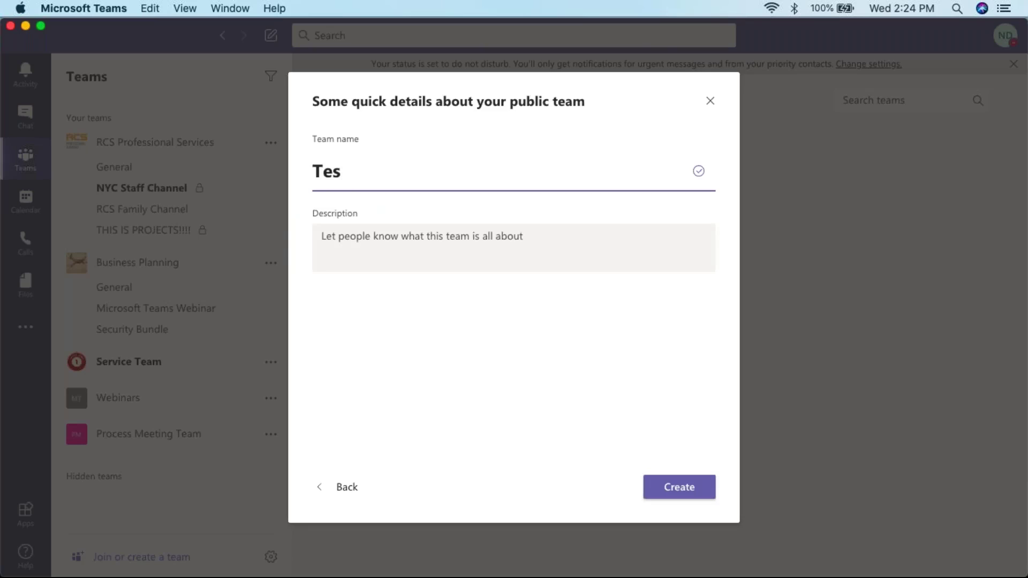
key("BackSpace")
key("BackSpace")
key("BackSpace")
type("Test Team")
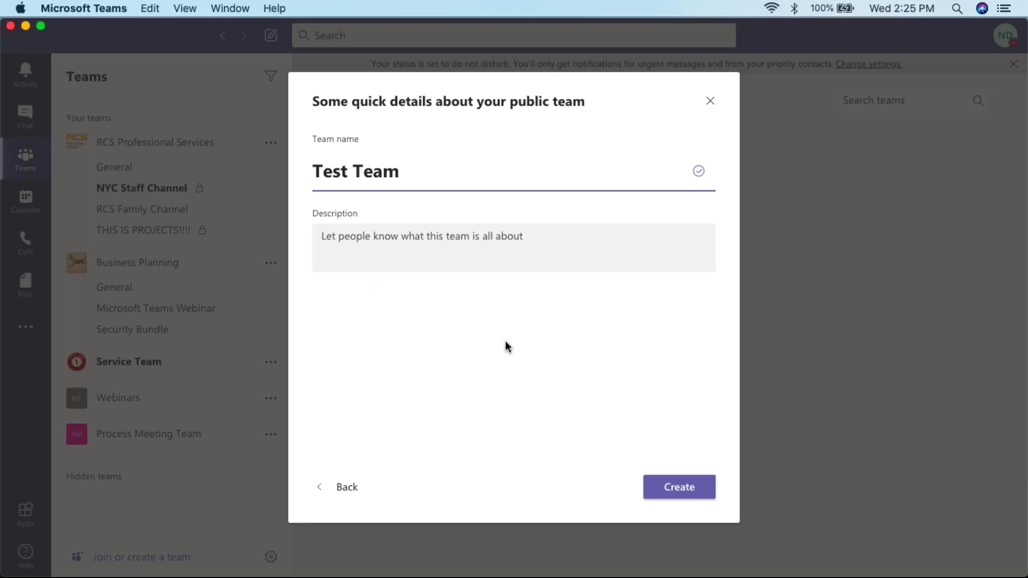
left_click(350, 171)
type("Public")
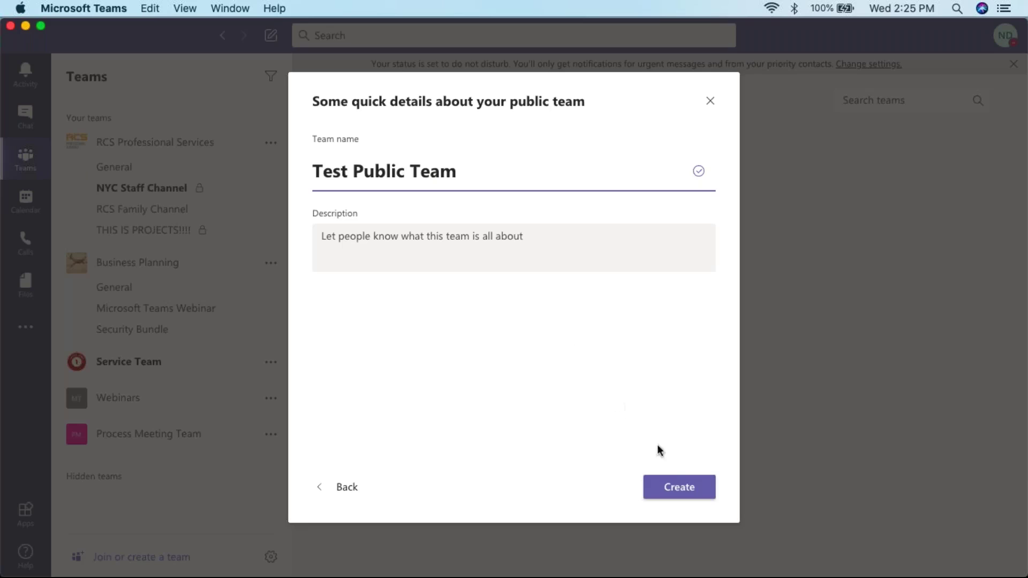
left_click(668, 487)
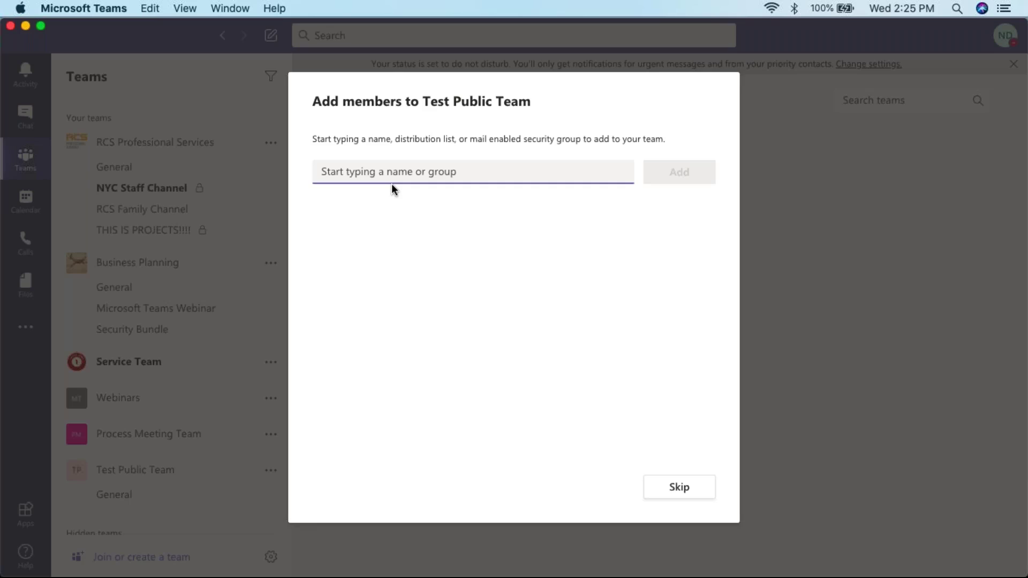
Add the first two colleagues to Test Public Team as members, looking each one up by first name.
type("Esth")
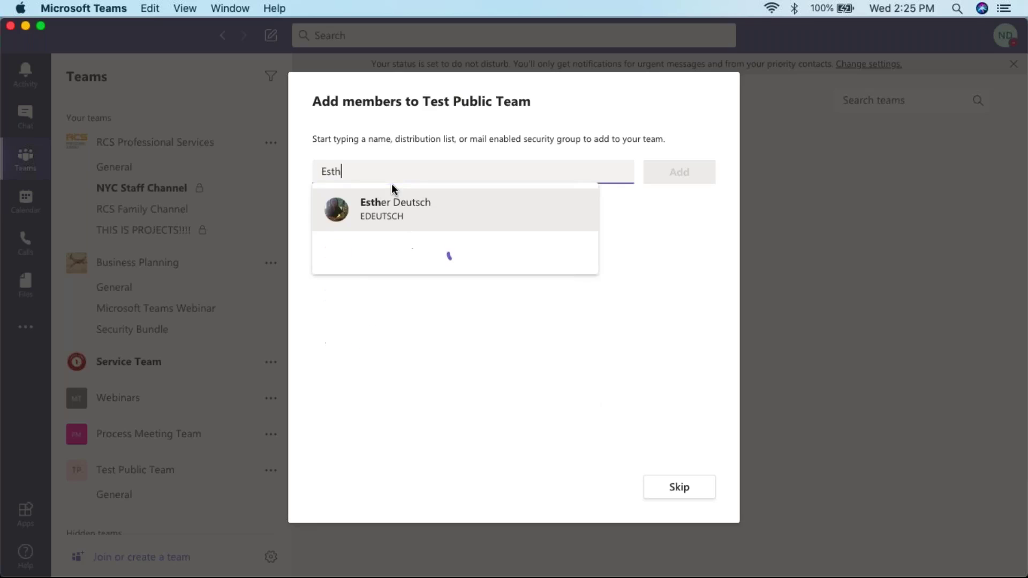
left_click(377, 221)
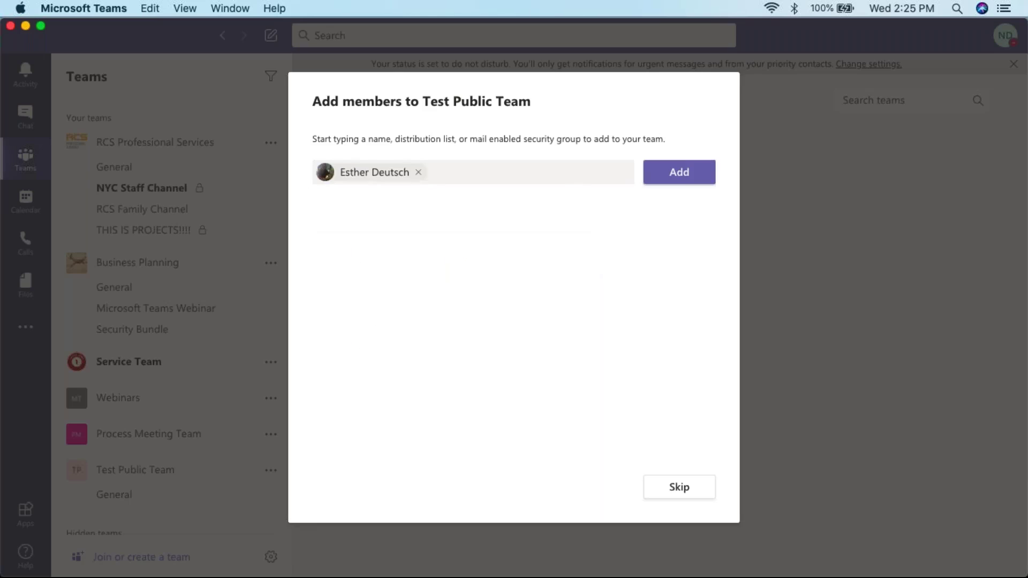
left_click(658, 177)
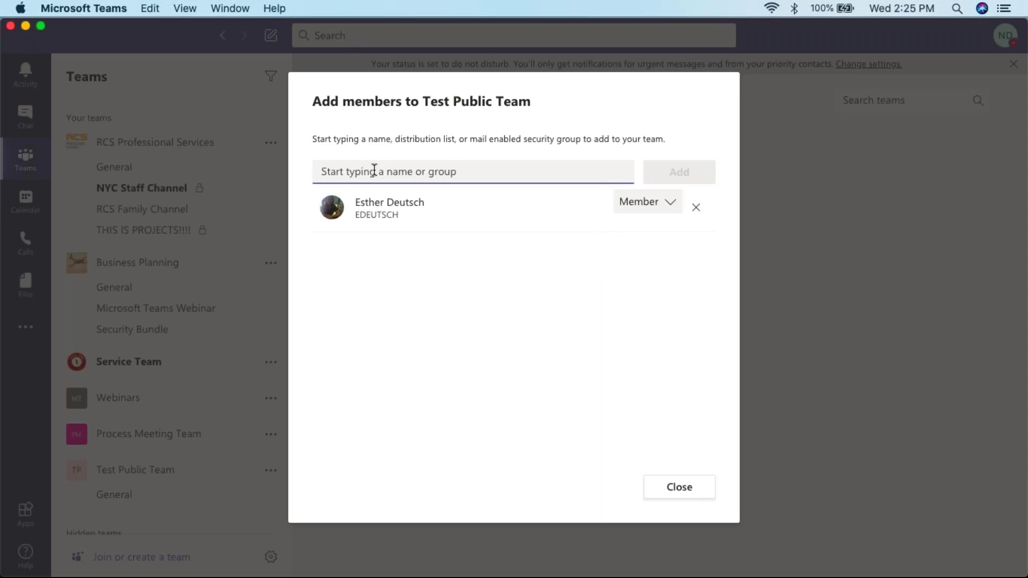
type("Jeff")
left_click(379, 218)
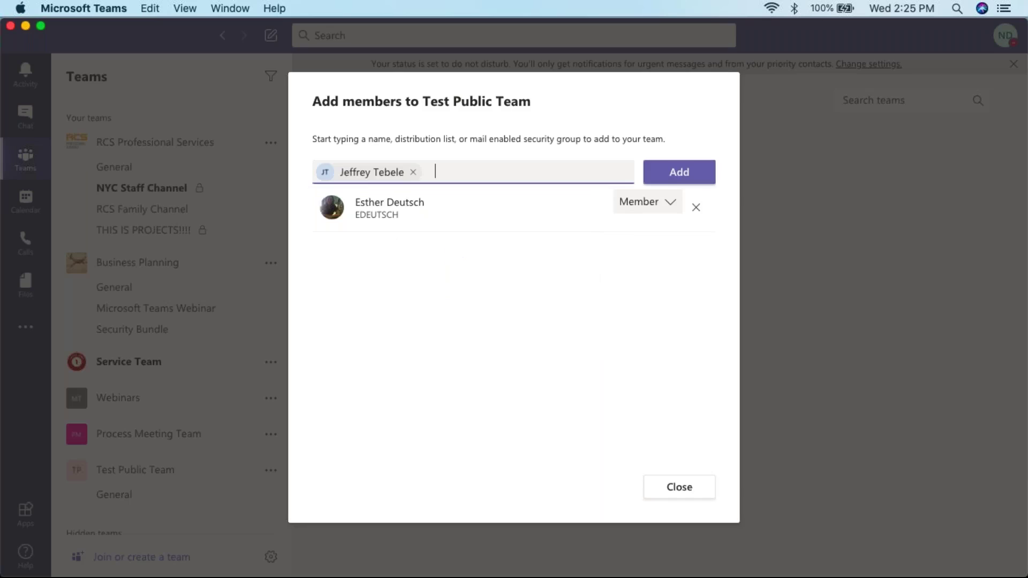
left_click(676, 182)
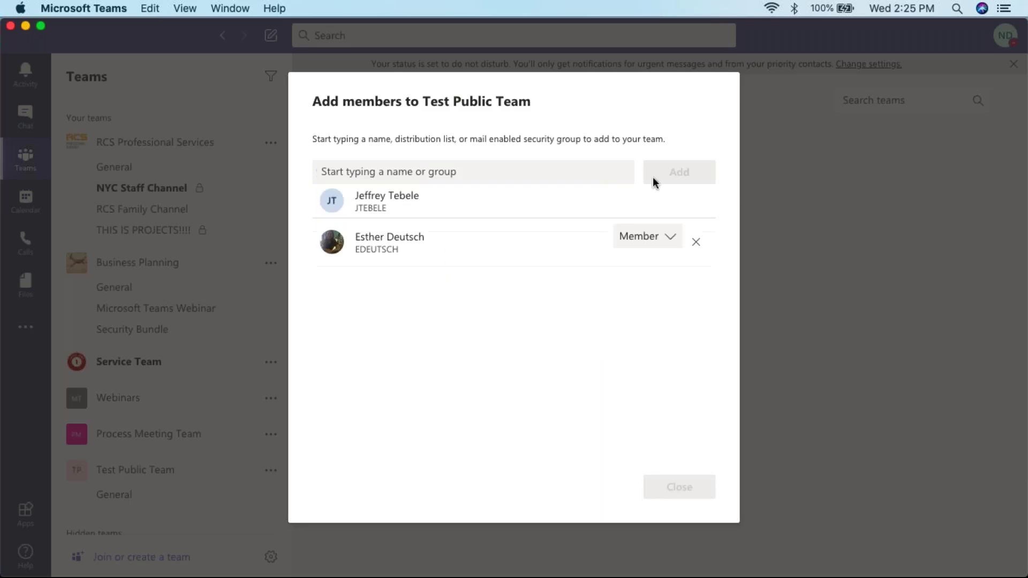
Look up a third colleague by first name and add them as a member of Test Public Team.
left_click(364, 167)
type("V")
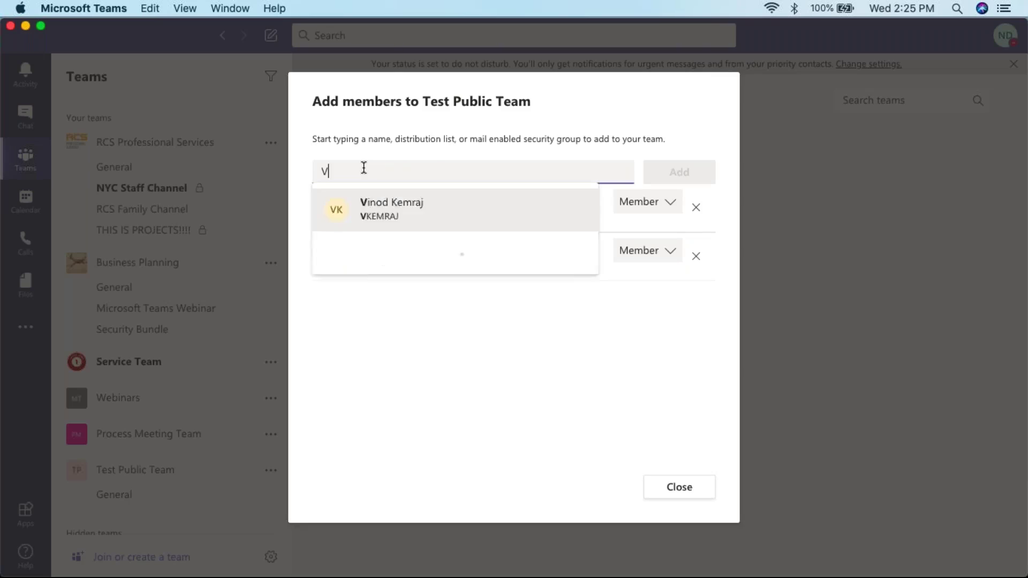
type("onod")
key("BackSpace")
key("BackSpace")
key("BackSpace")
key("BackSpace")
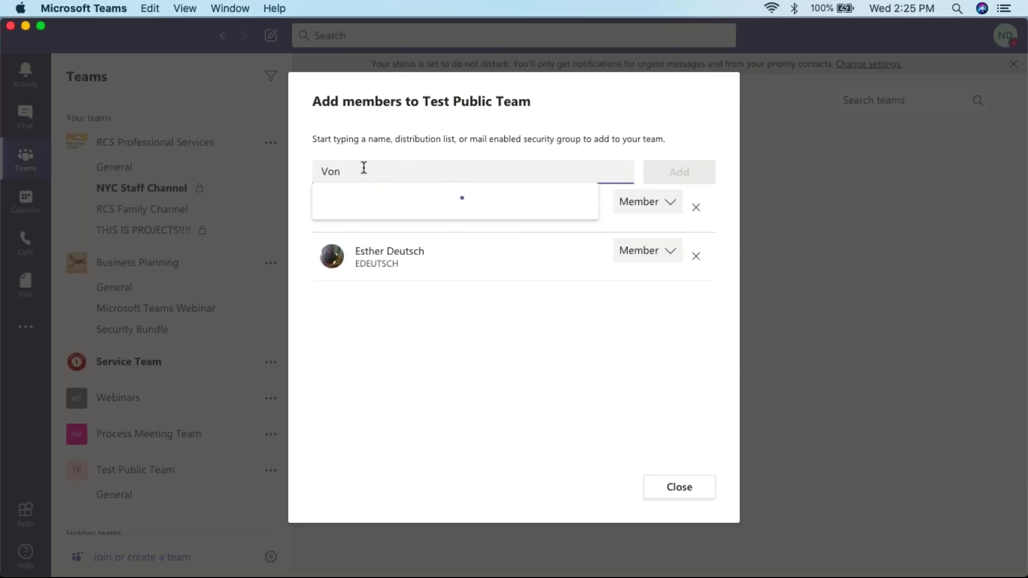
type("inod")
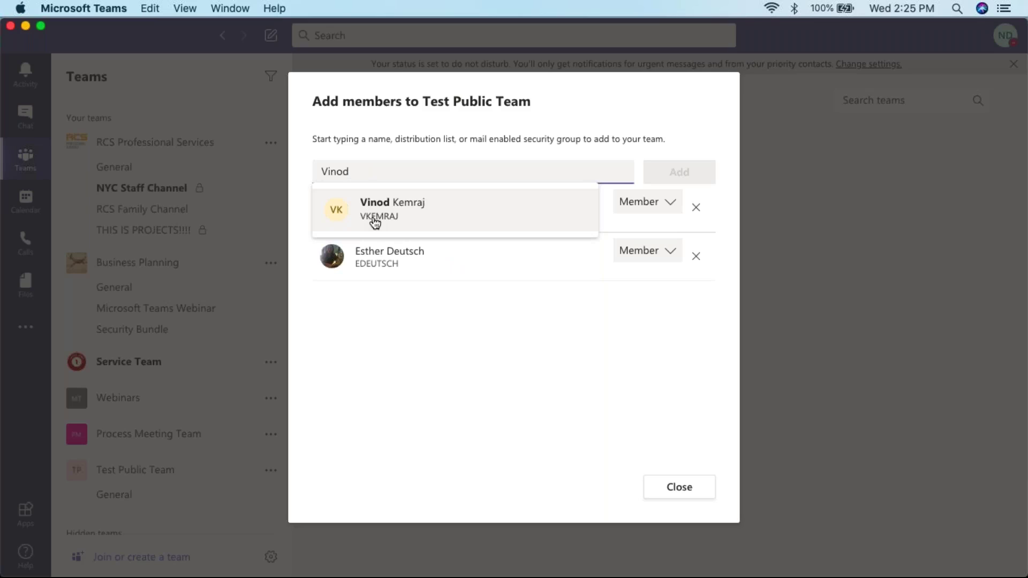
left_click(373, 219)
left_click(672, 180)
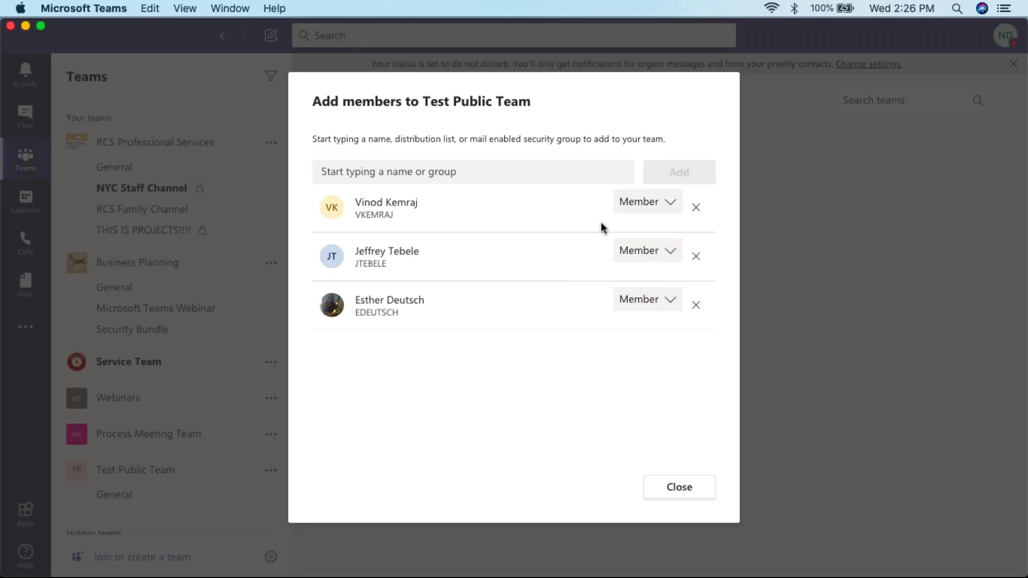
View the role options for the last added member and finish adding members to the team.
left_click(664, 207)
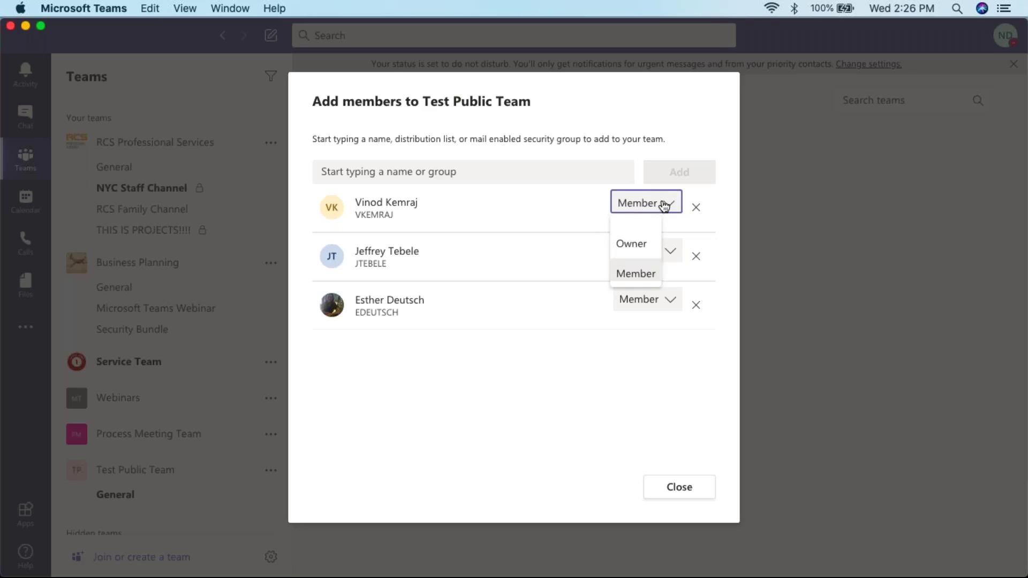
left_click(522, 209)
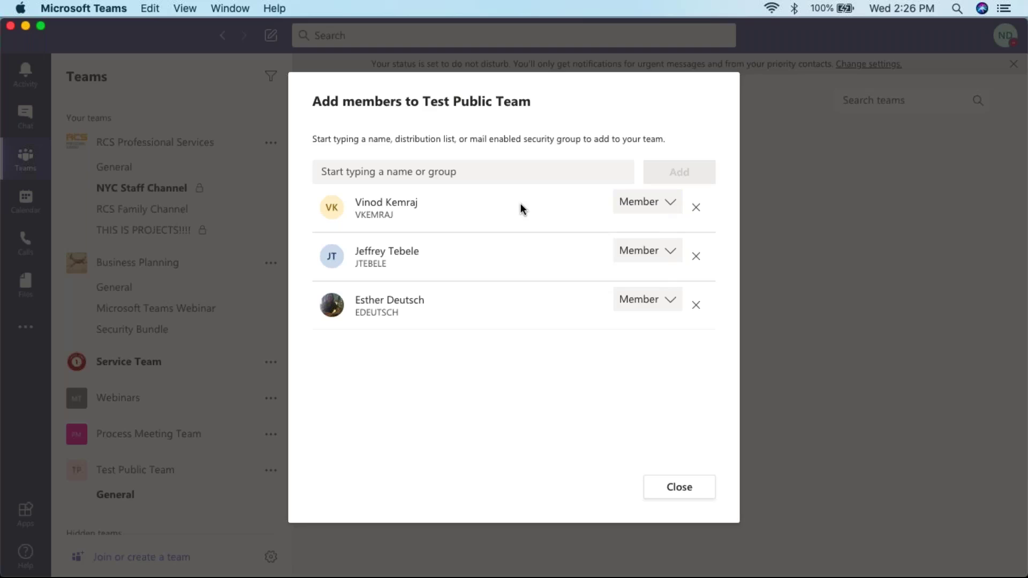
left_click(672, 489)
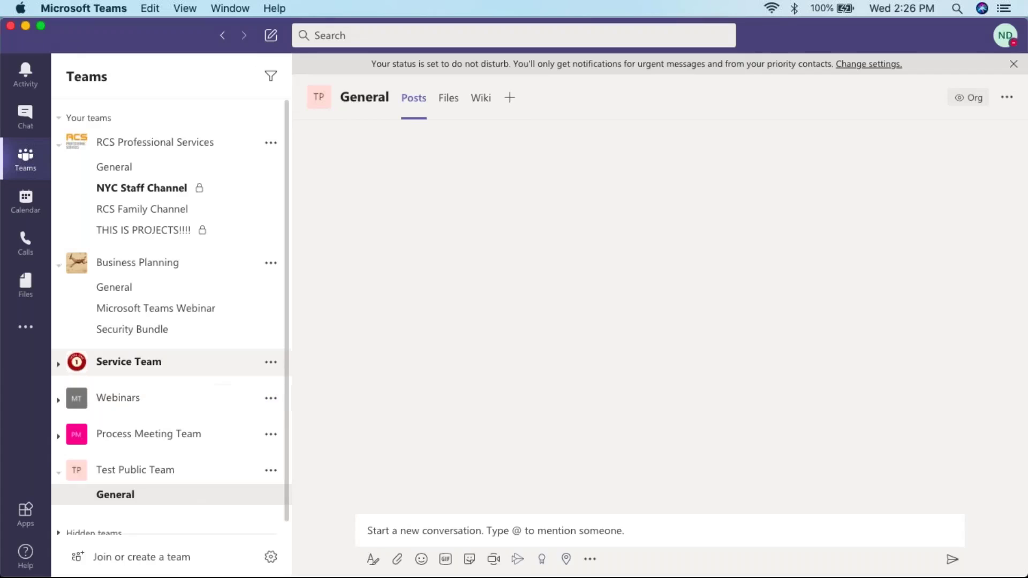
Examine the posts and replies in the General channel of Test Public Team.
scroll(67, 431, "down", 1)
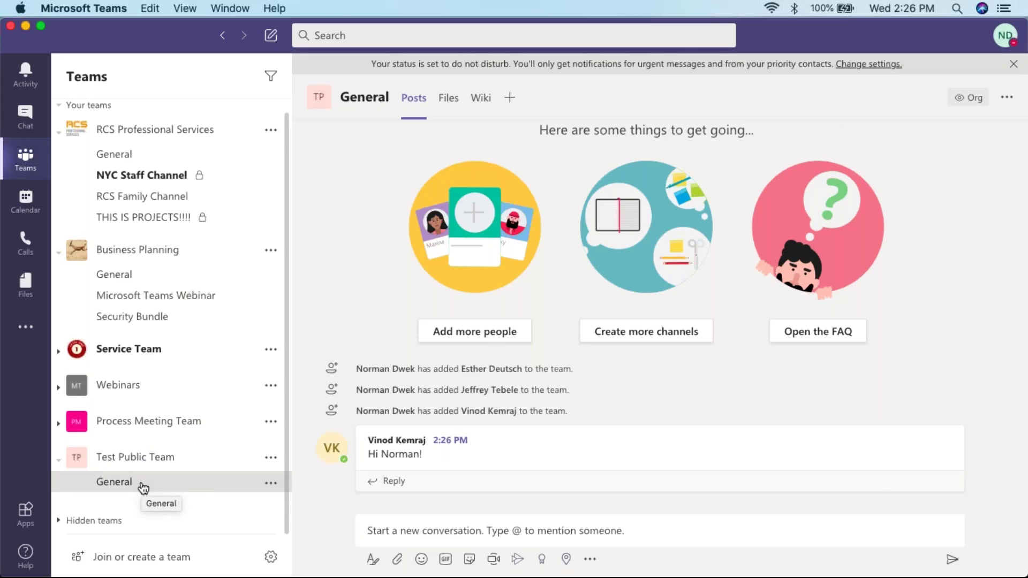
mouse_move(408, 462)
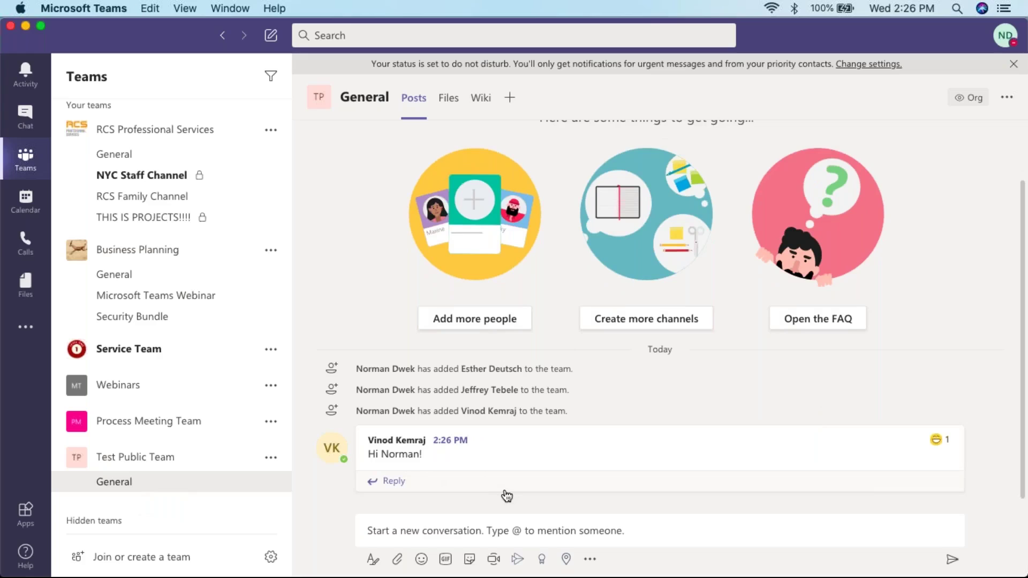
left_click(508, 412)
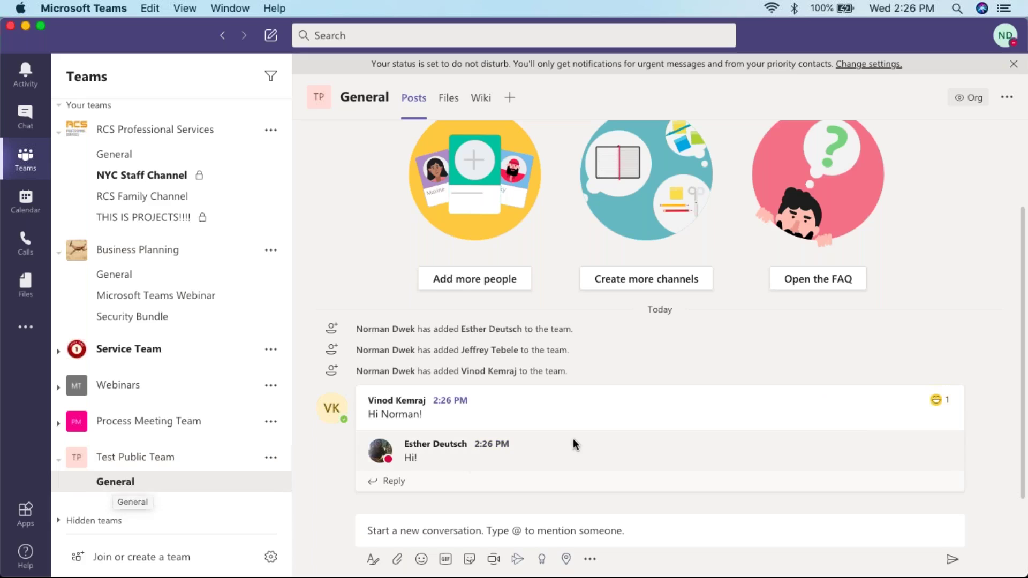
mouse_move(522, 421)
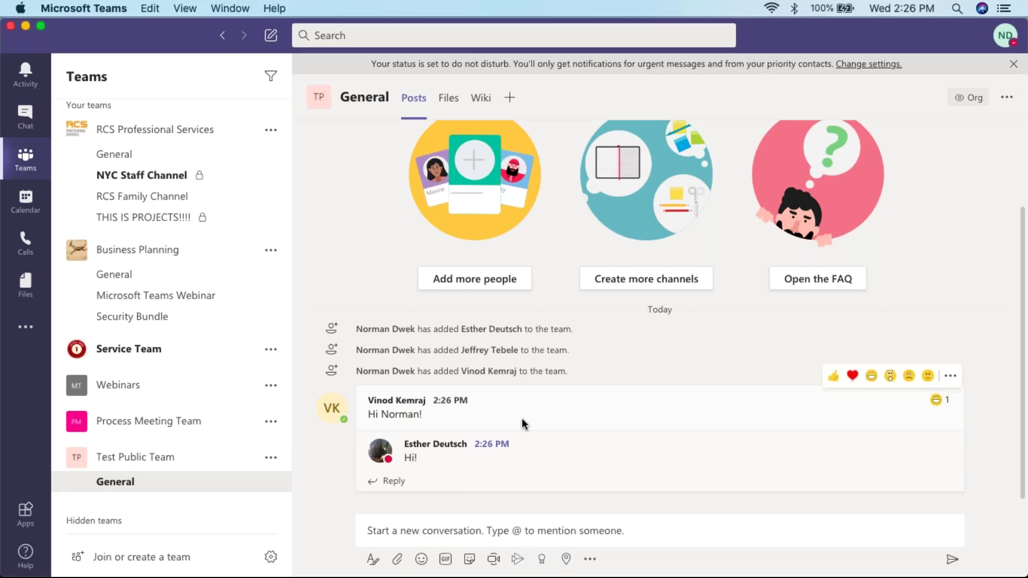
Post the message "Hi" as a new conversation in the General channel of Test Public Team.
left_click(410, 532)
type("H")
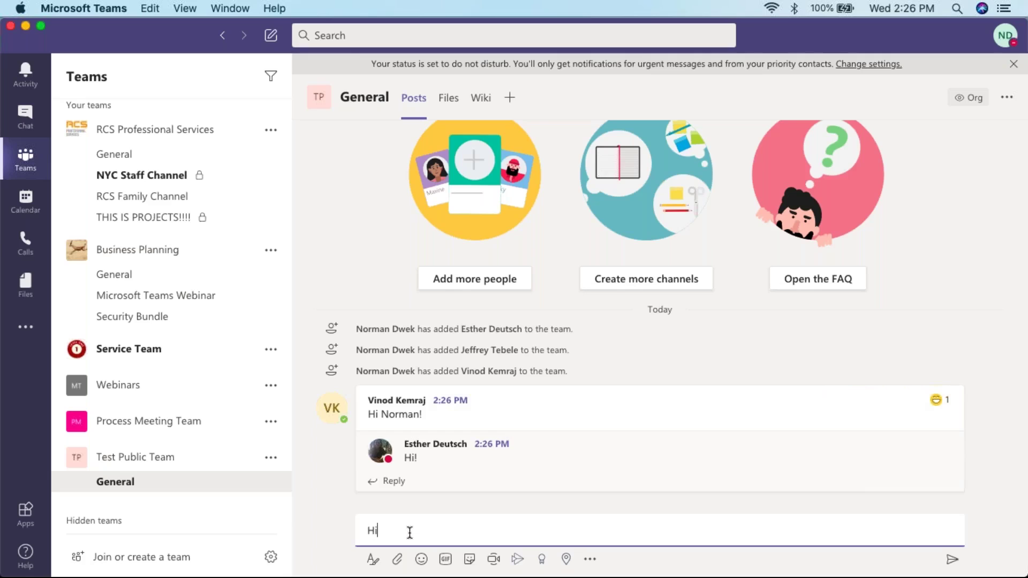
type("i")
key("Return")
mouse_move(569, 375)
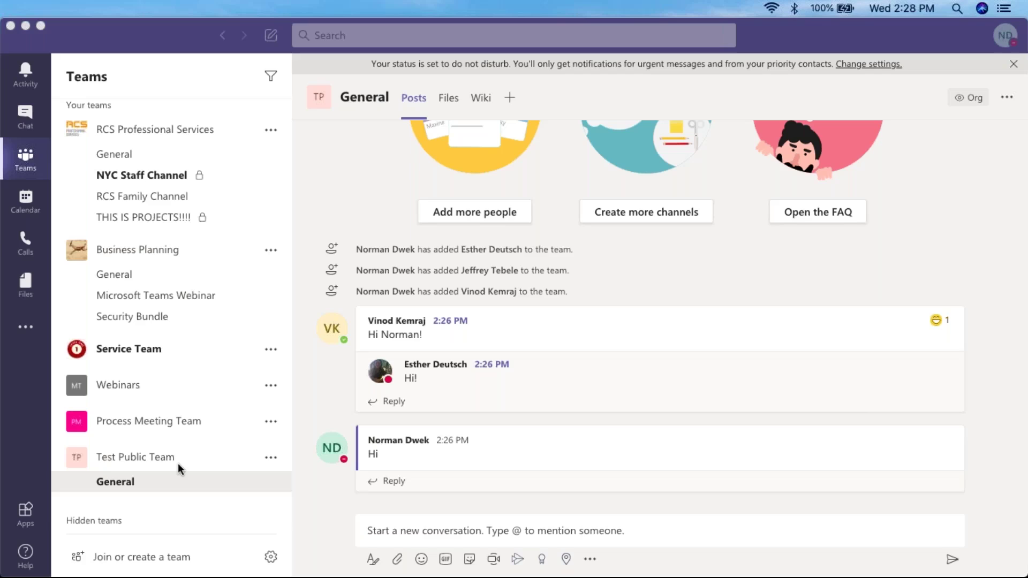
Start adding a channel to Test Public Team and name it Standard Channel.
left_click(268, 462)
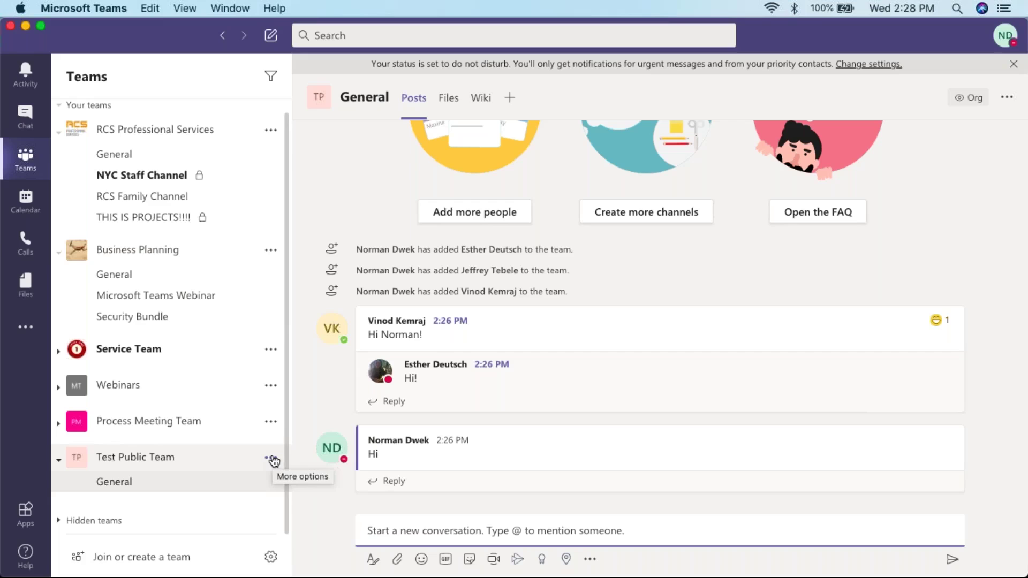
left_click(271, 459)
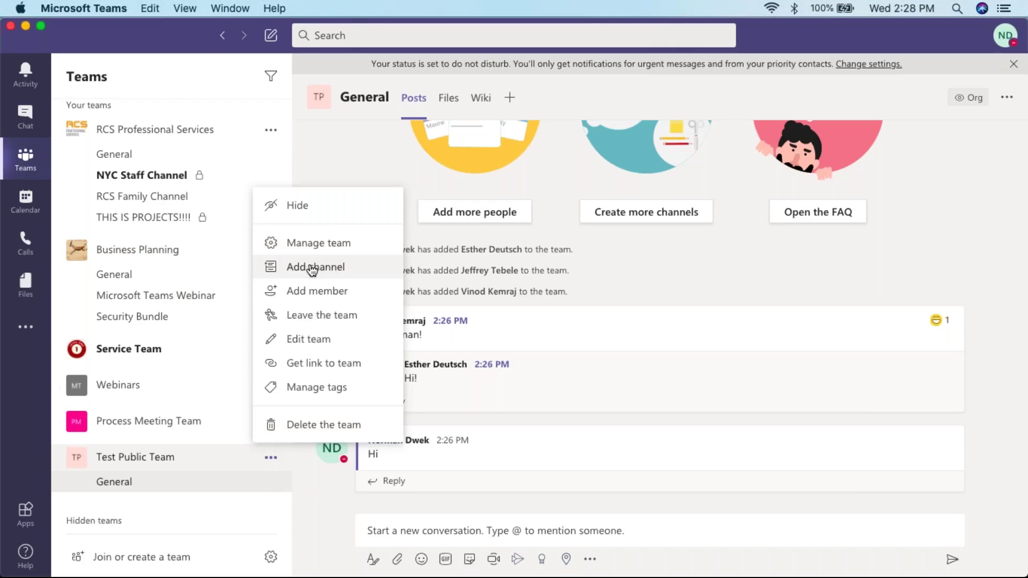
left_click(314, 268)
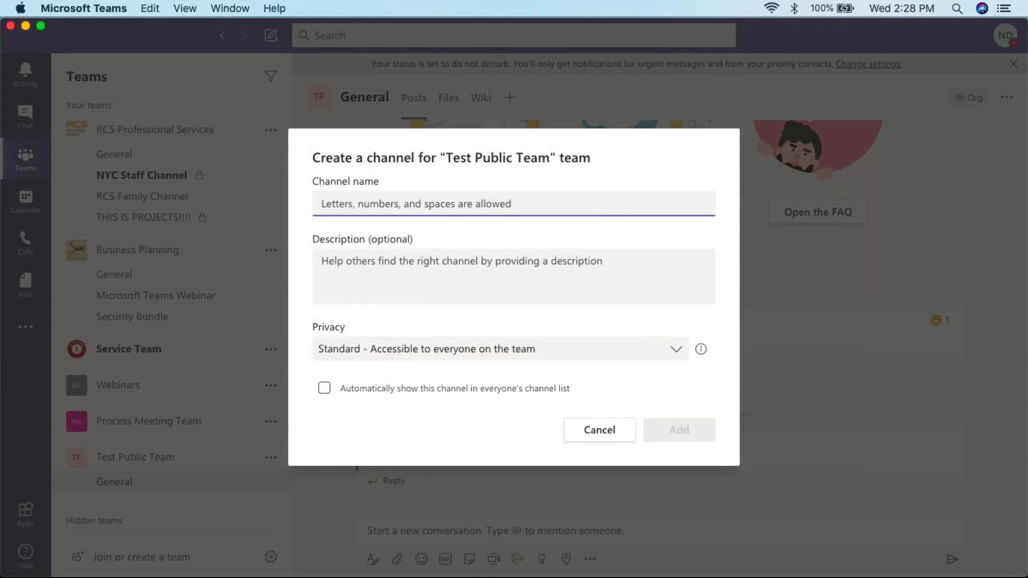
type("Stanbdard")
key("BackSpace")
key("BackSpace")
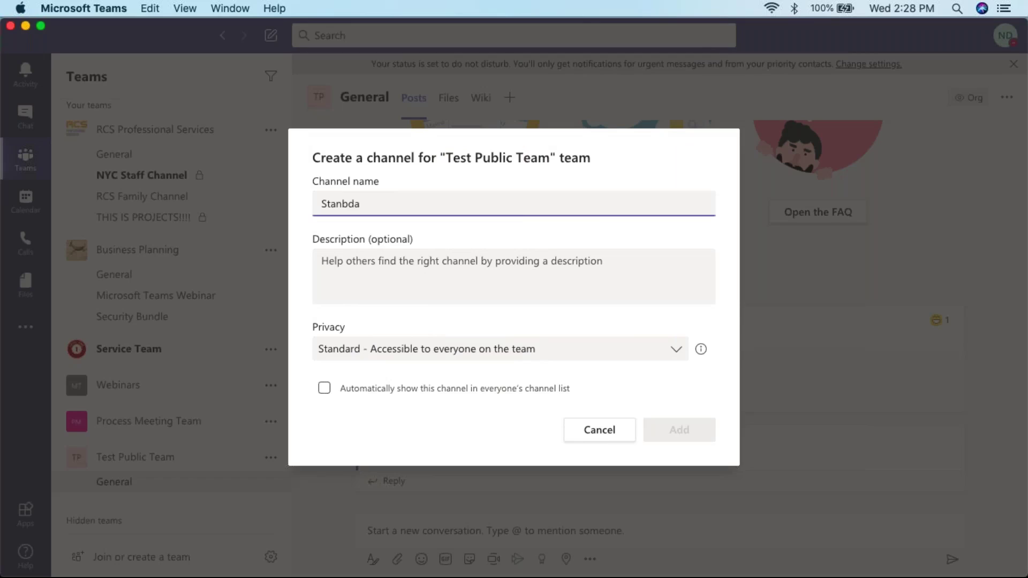
key("BackSpace")
key("BackSpace")
key("BackSpace")
type("dard Channel")
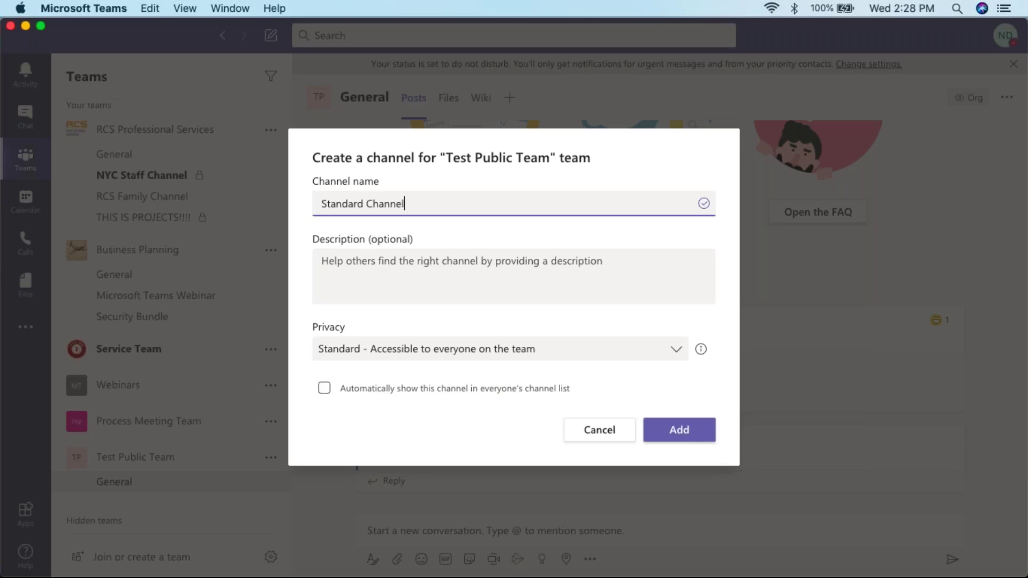
Keep the channel's privacy at "Standard - Accessible to everyone on the team" and create the channel.
left_click(470, 347)
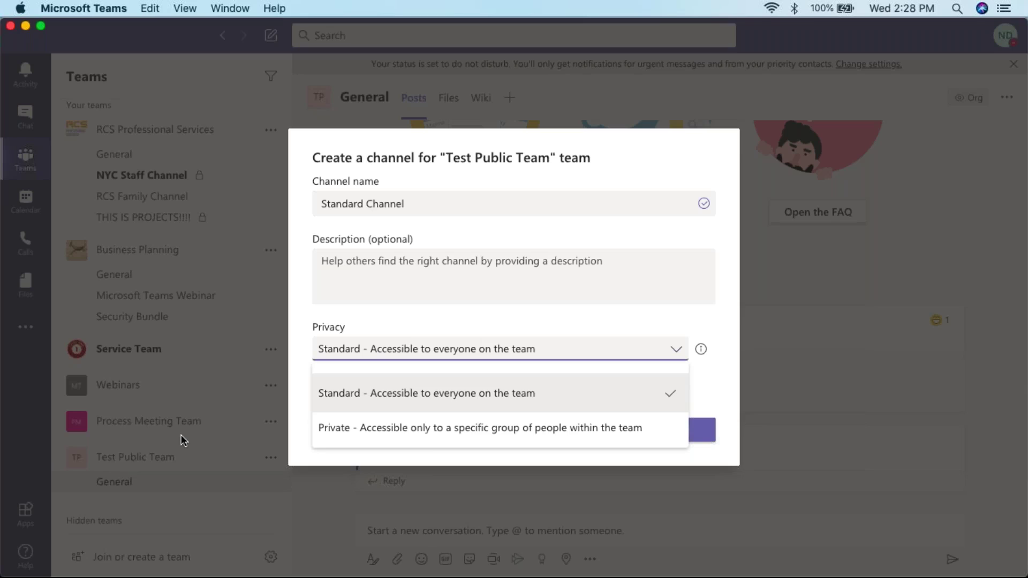
left_click(465, 405)
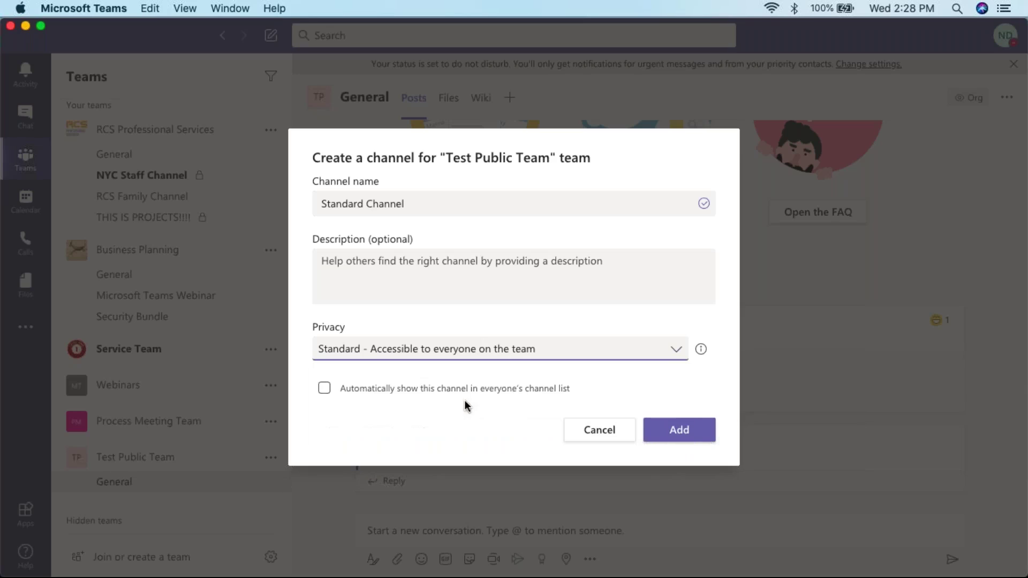
left_click(679, 431)
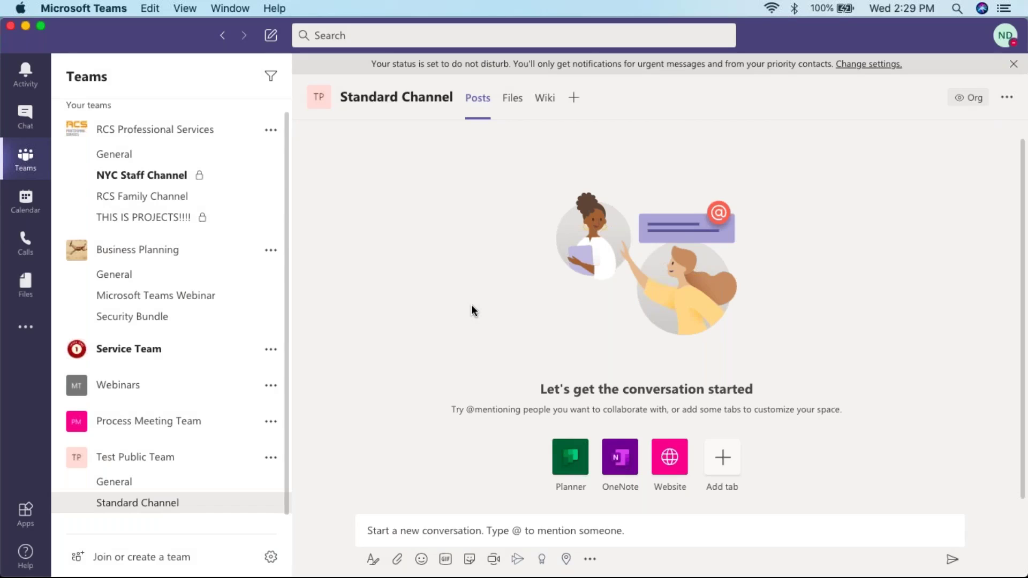
Create a second channel in Test Public Team named Private Channel, with privacy limited to a specific group of people within the team.
left_click(445, 538)
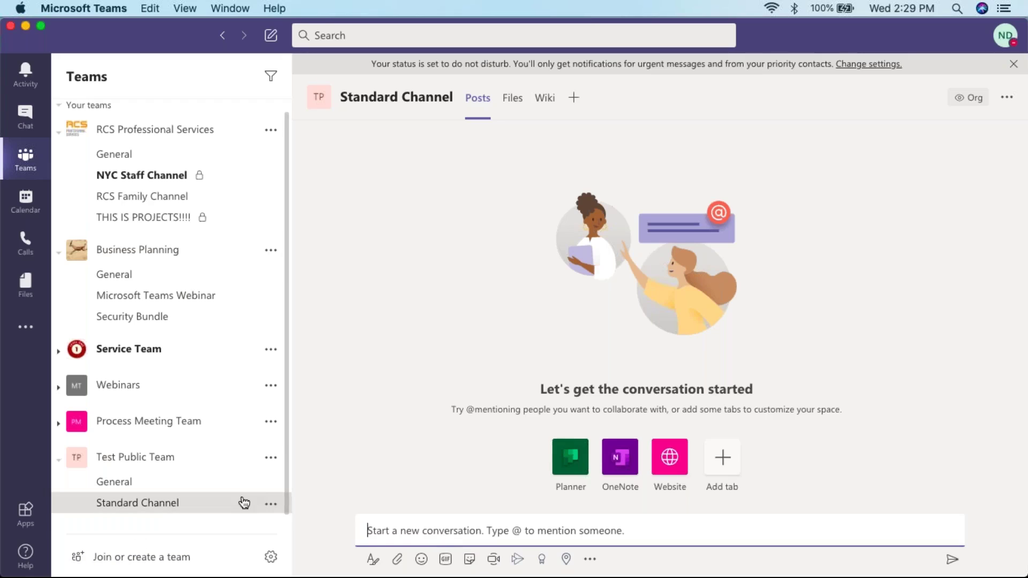
left_click(271, 461)
left_click(305, 282)
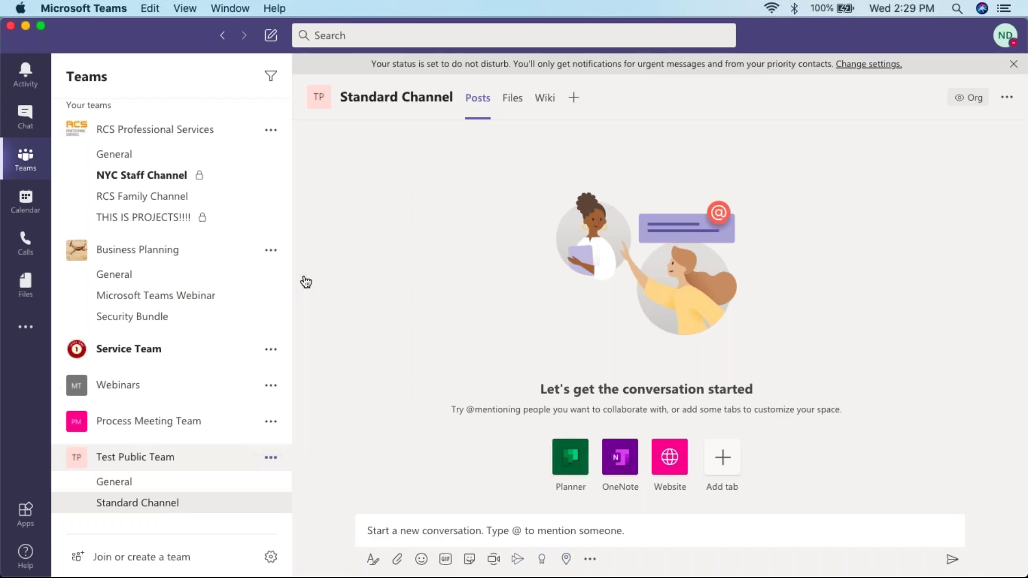
left_click(424, 352)
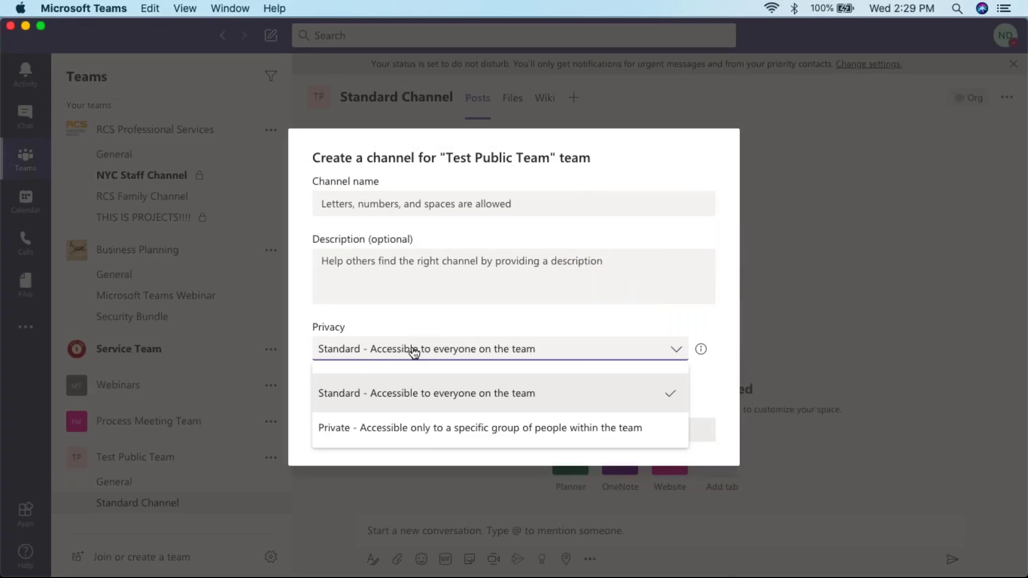
left_click(375, 424)
left_click(357, 200)
type("P")
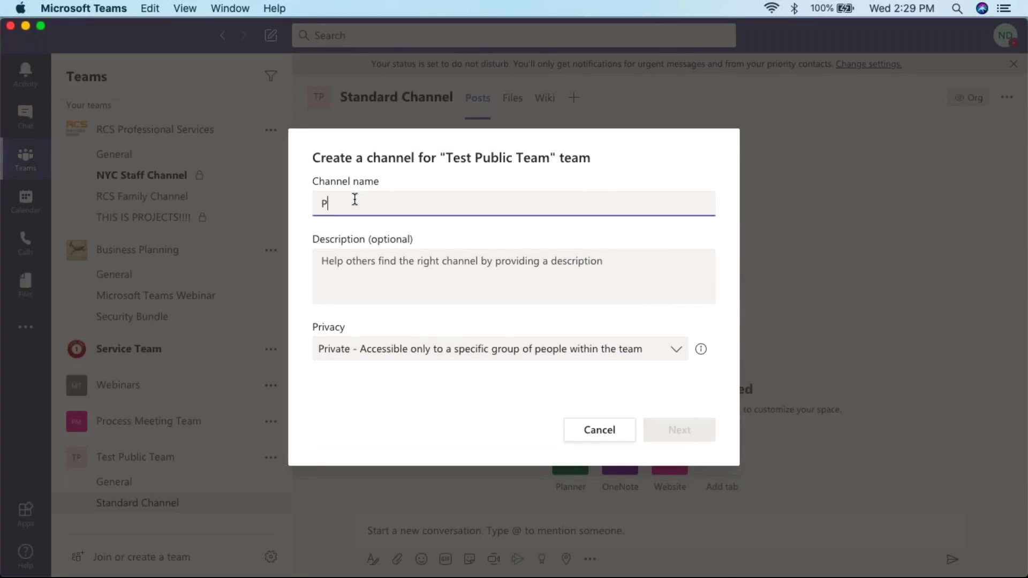
type("rivate Channel")
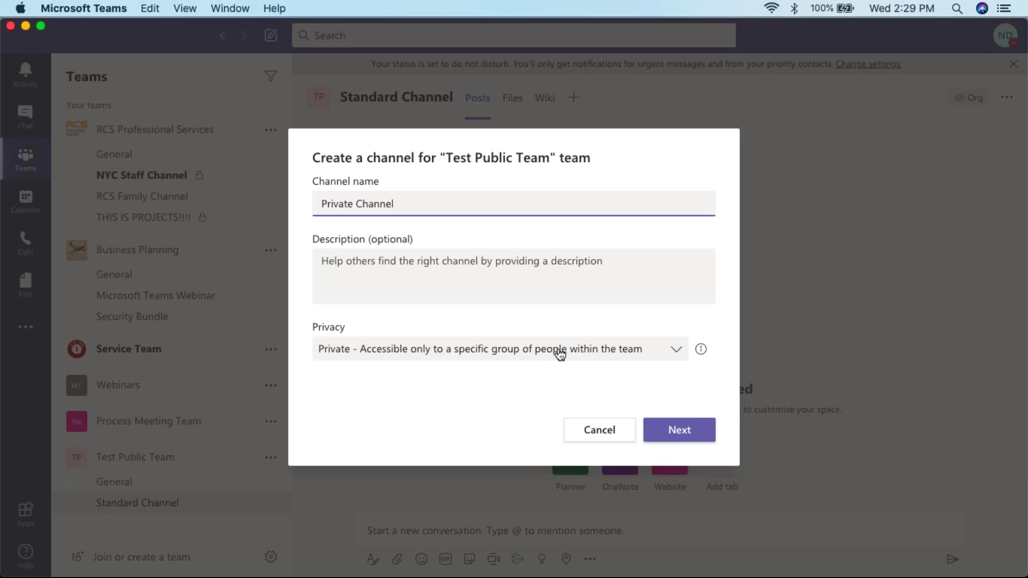
left_click(677, 432)
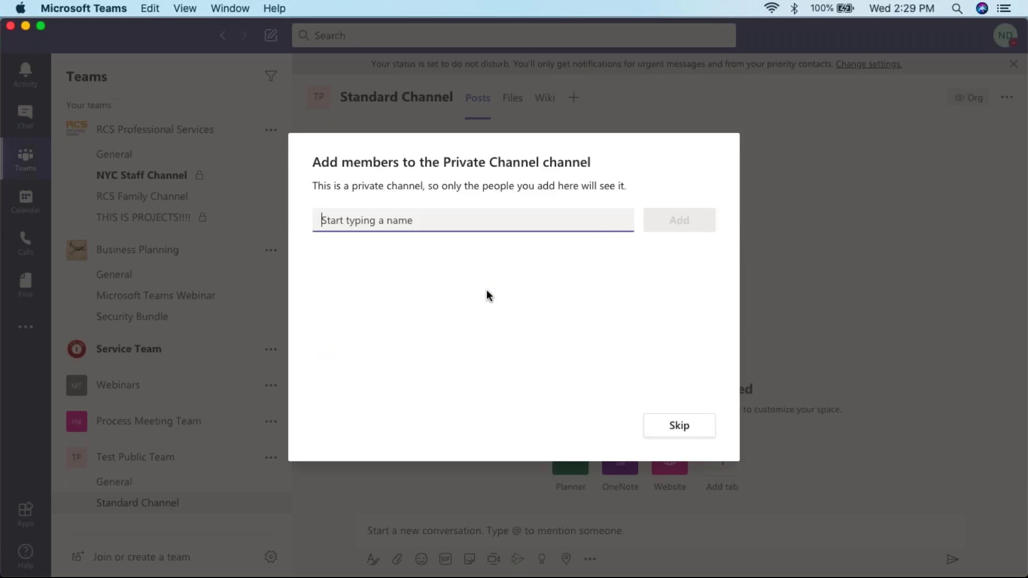
Add two colleagues to Private Channel as members, looking each one up by first name, and finish the channel setup.
type("Esther")
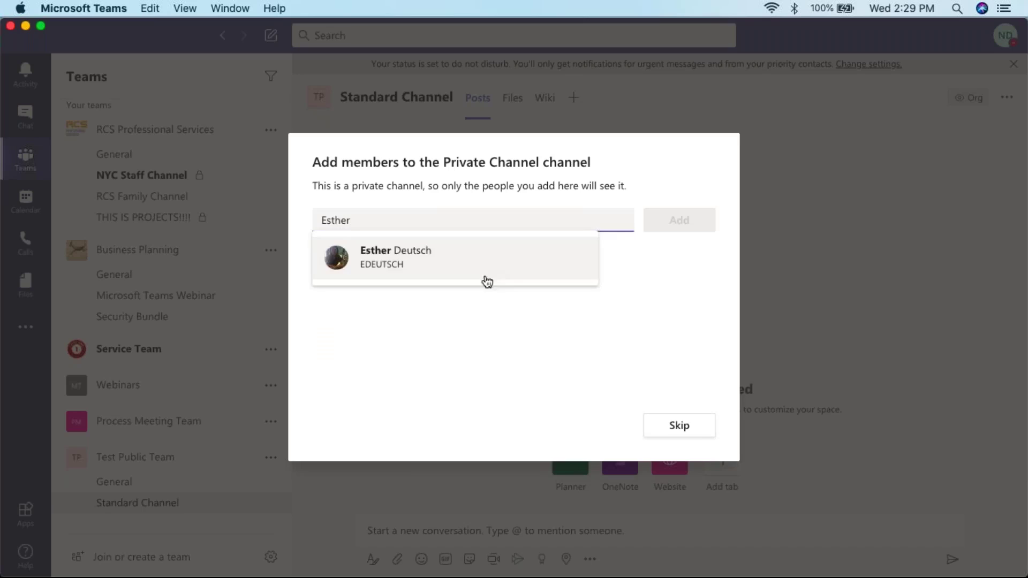
left_click(425, 251)
type("Vinod")
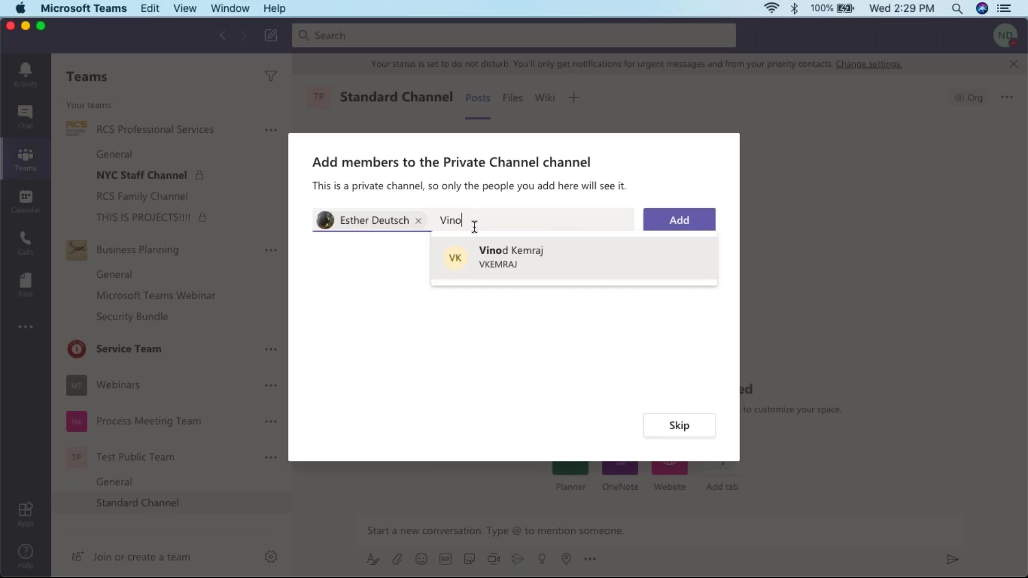
left_click(493, 256)
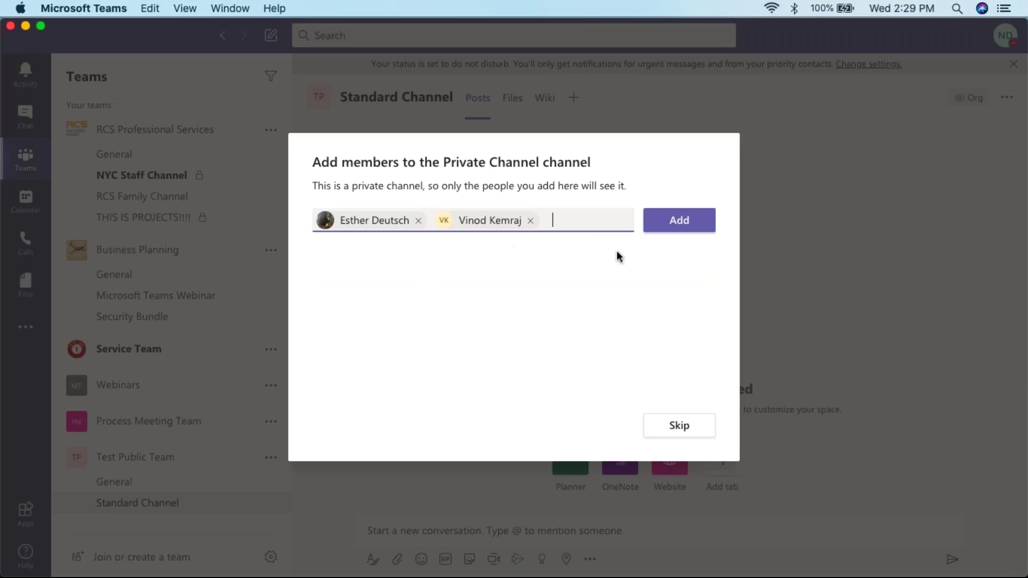
left_click(675, 224)
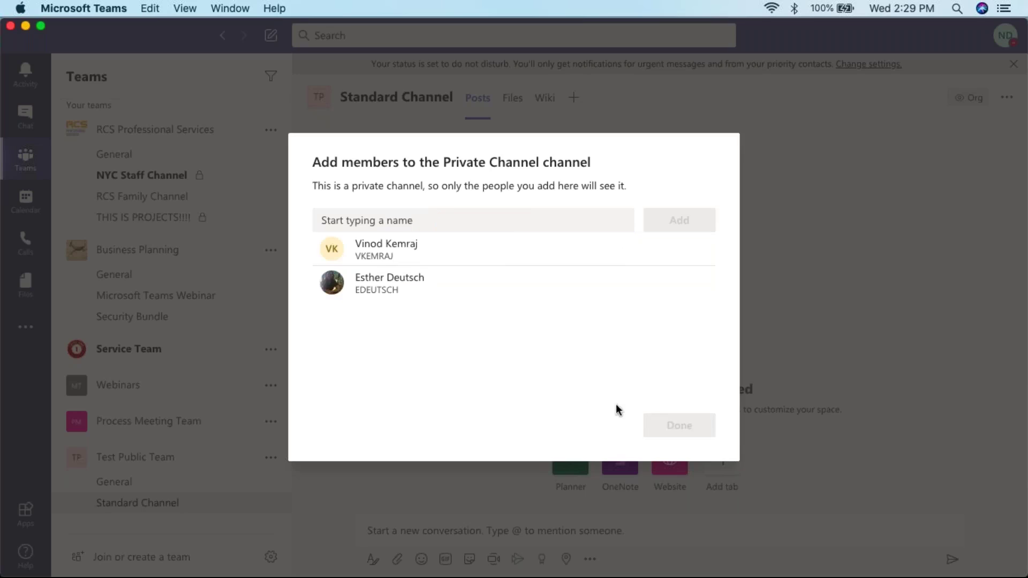
left_click(685, 428)
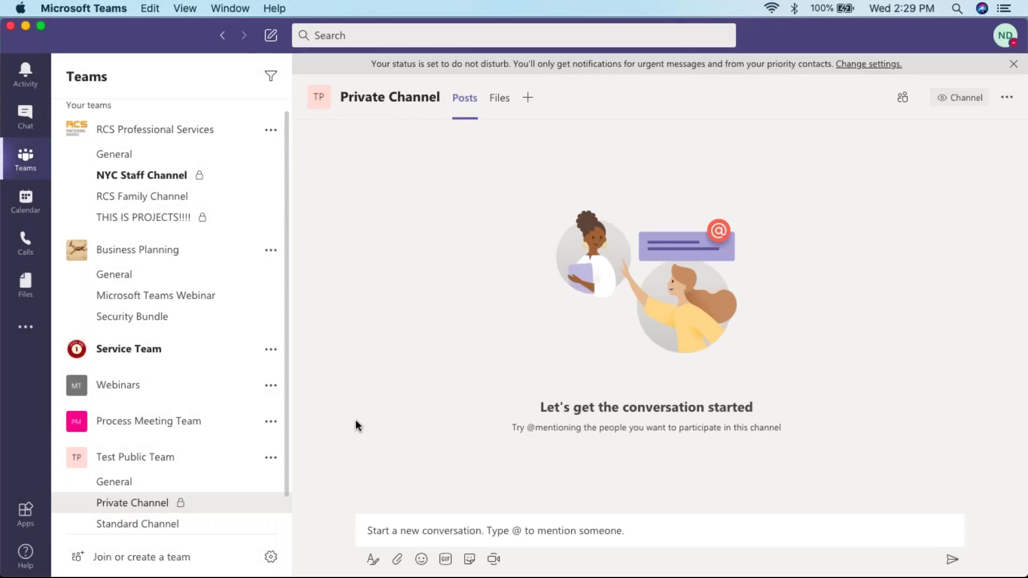
Post the message "Yo!" as a new conversation in Standard Channel.
left_click(187, 525)
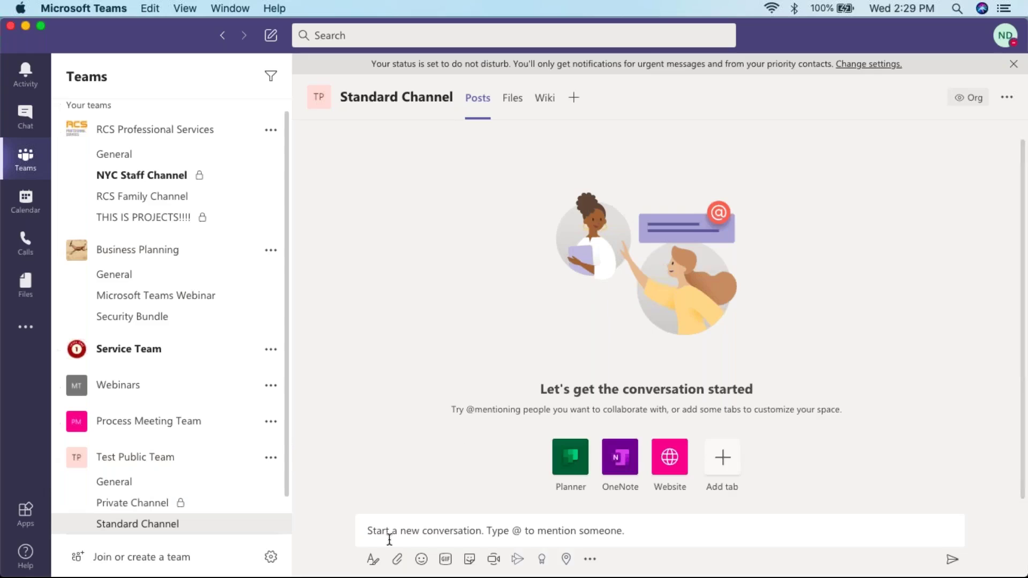
left_click(375, 530)
type("Yo")
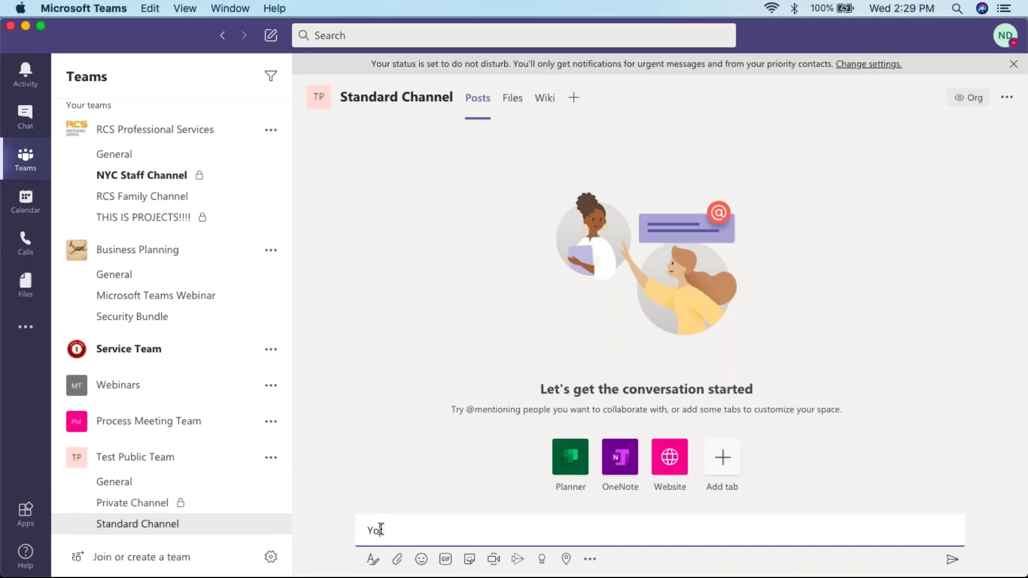
key("BackSpace")
key("BackSpace")
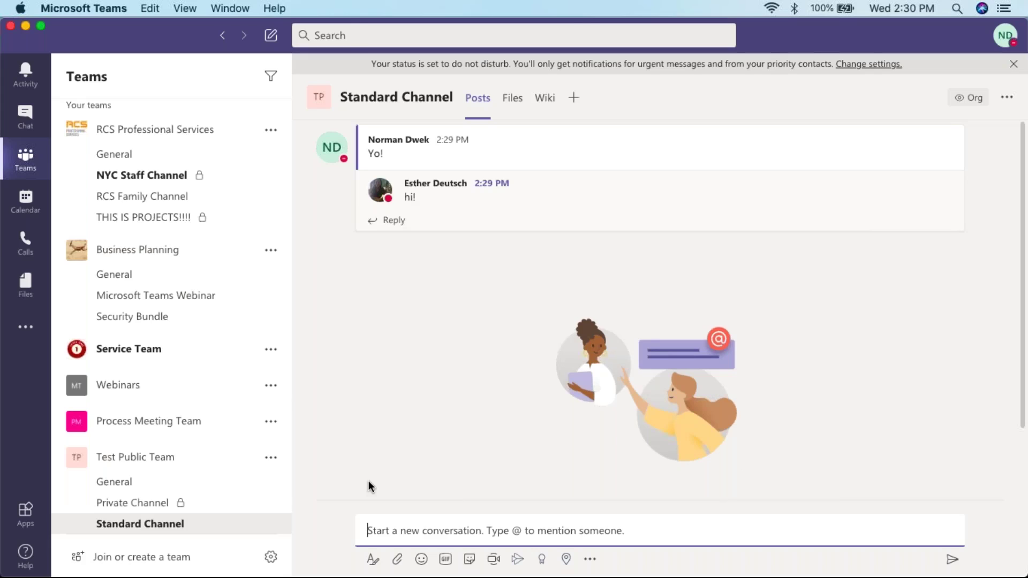
mouse_move(442, 198)
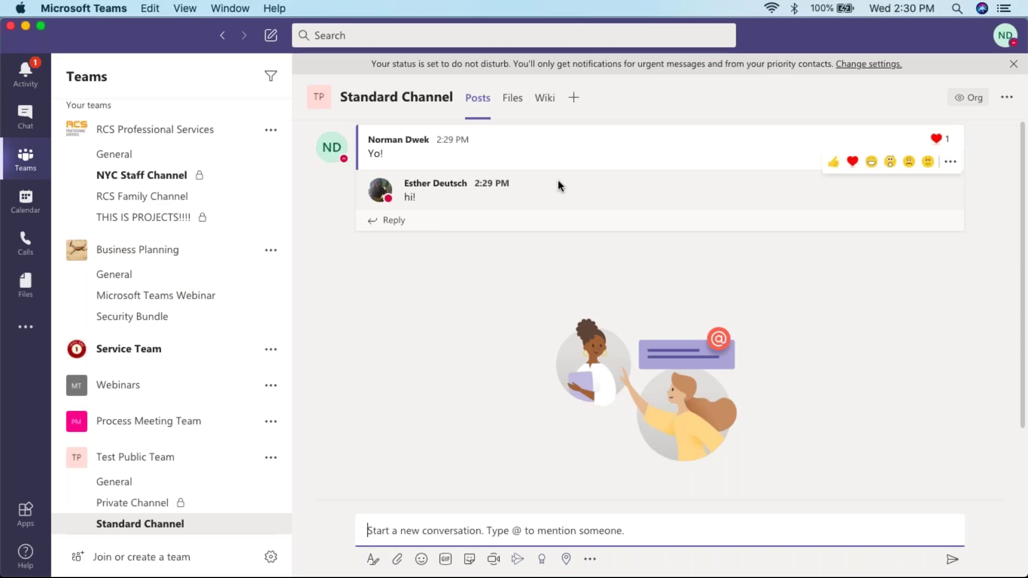
type("@")
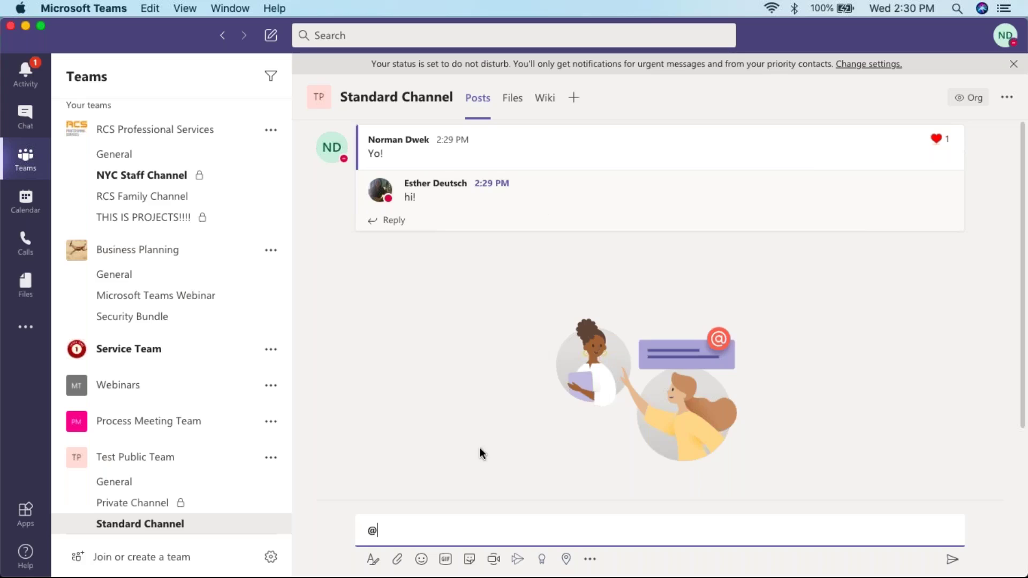
type("Vino")
left_click(471, 484)
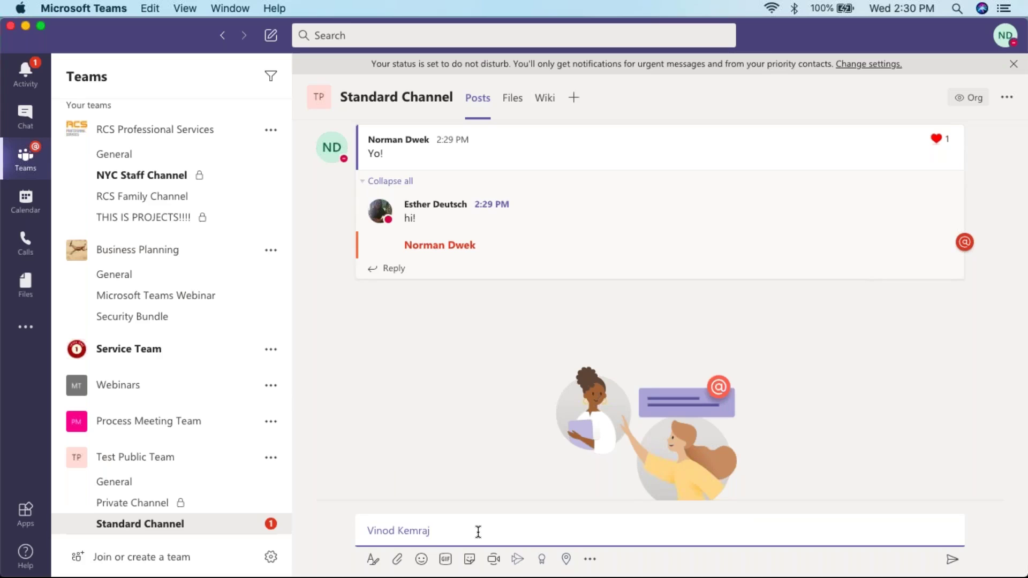
type("Are you seeing this?")
key("Return")
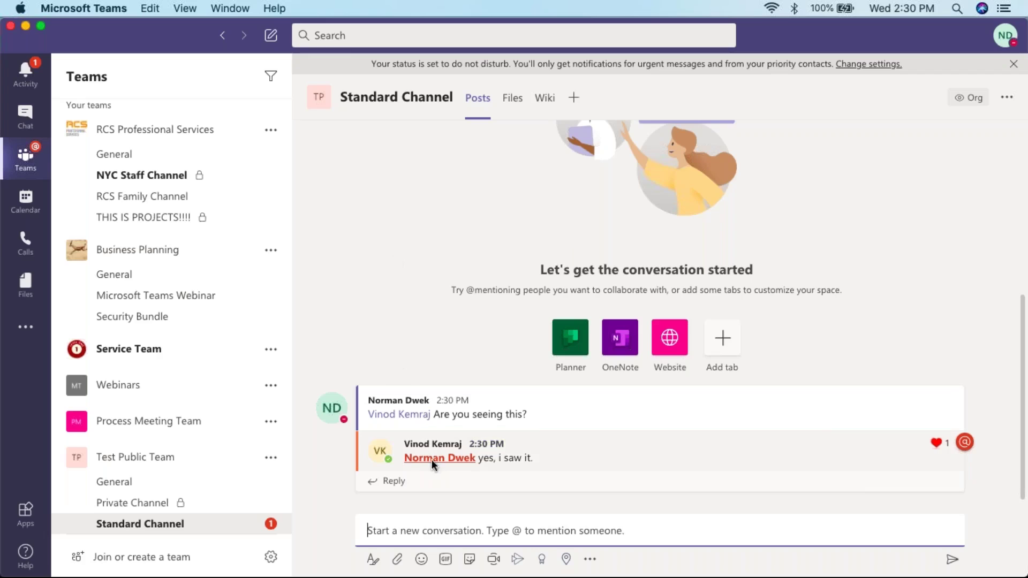
mouse_move(438, 459)
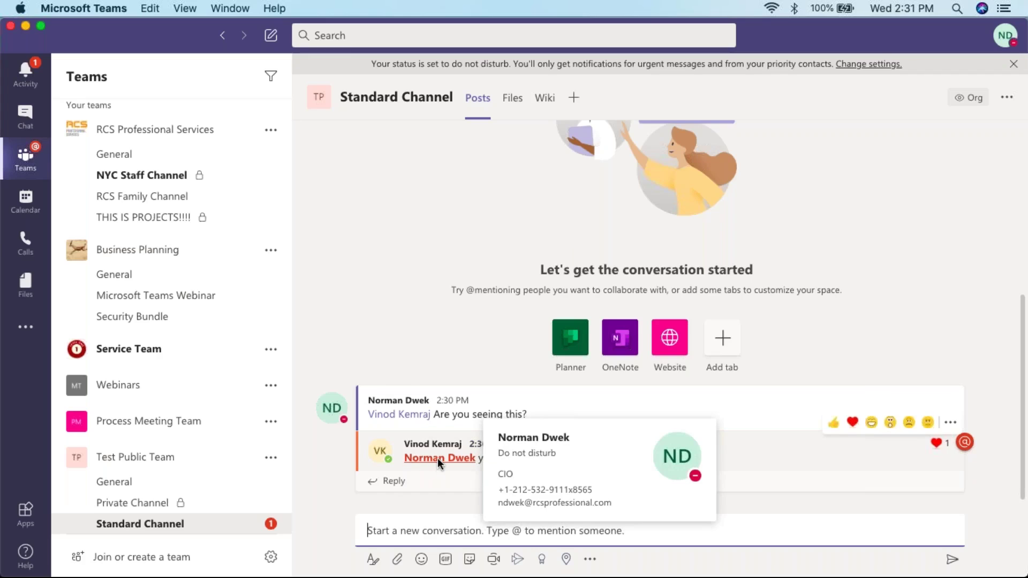
left_click(400, 533)
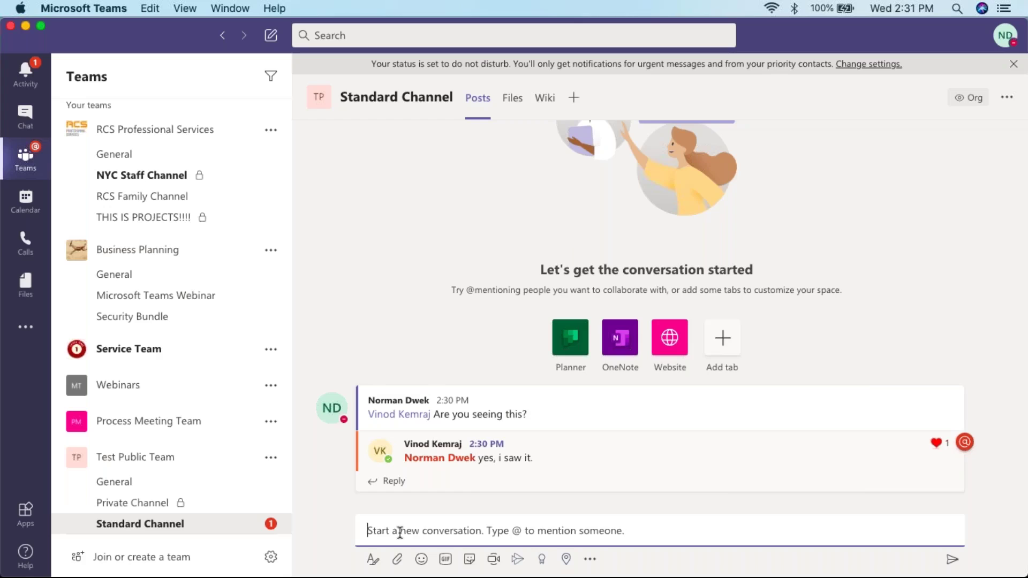
type("@")
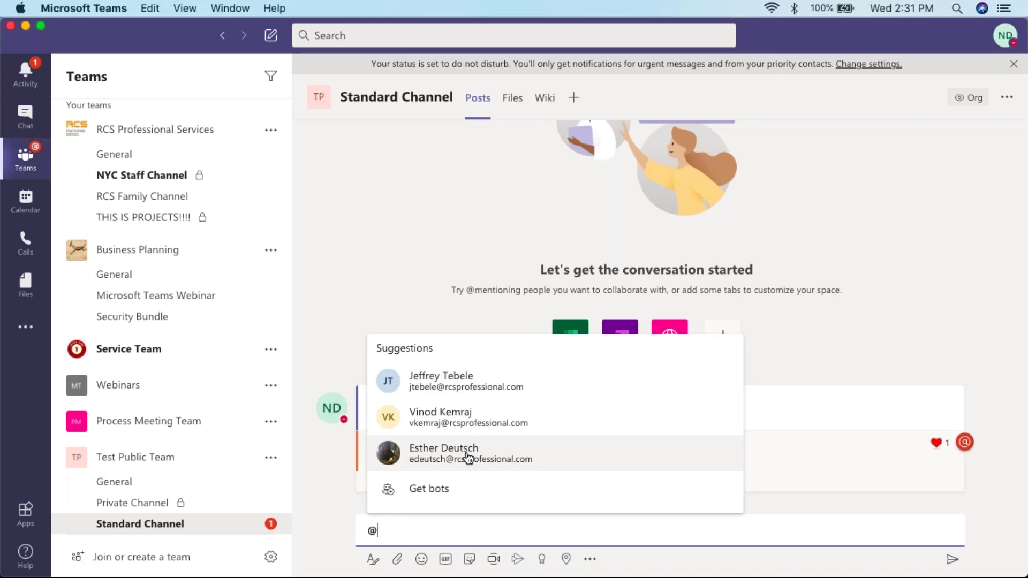
left_click(362, 247)
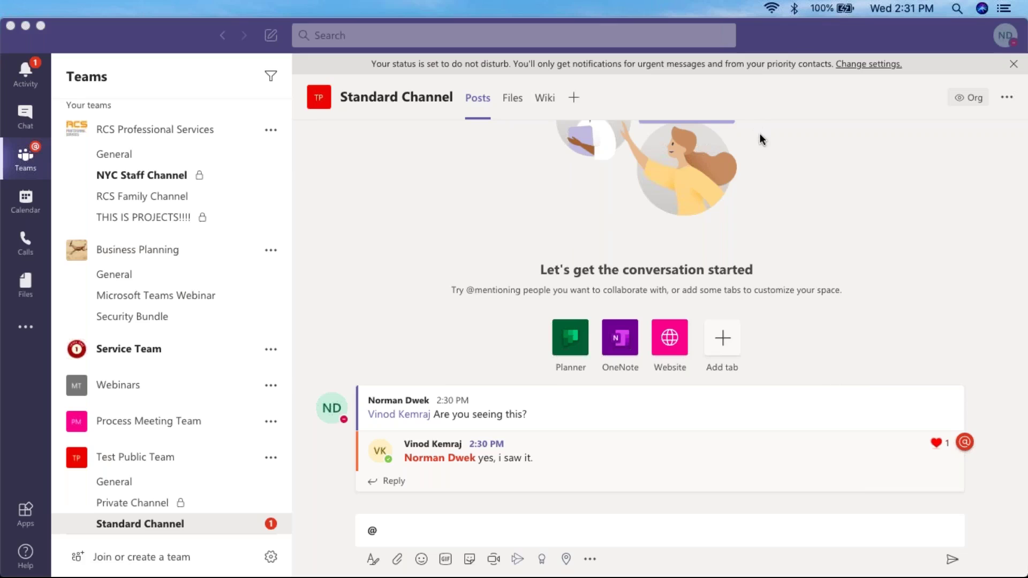
Review the earlier posts and replies in Standard Channel.
scroll(462, 214, "up", 5)
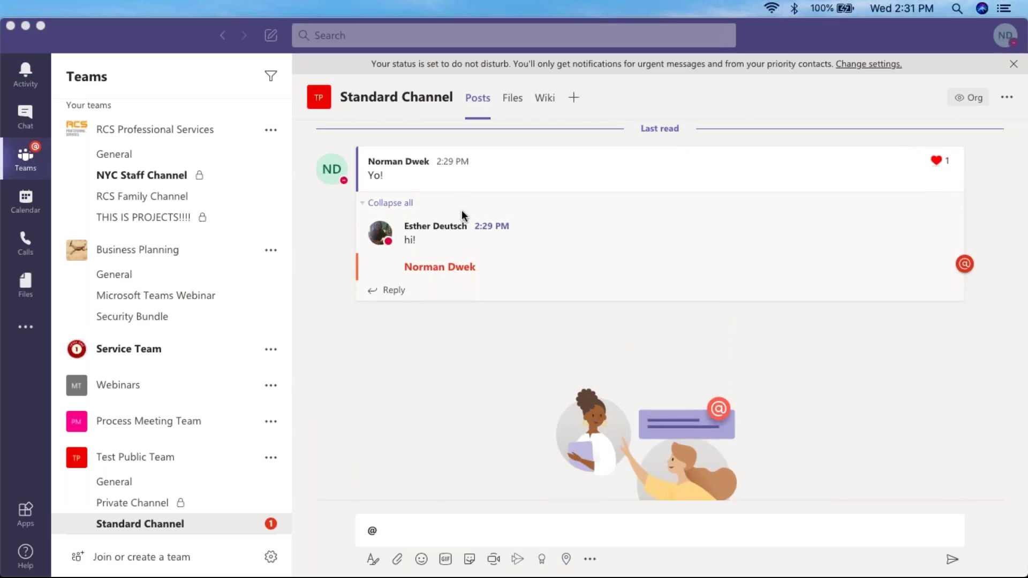
scroll(462, 213, "down", 3)
scroll(475, 296, "up", 3)
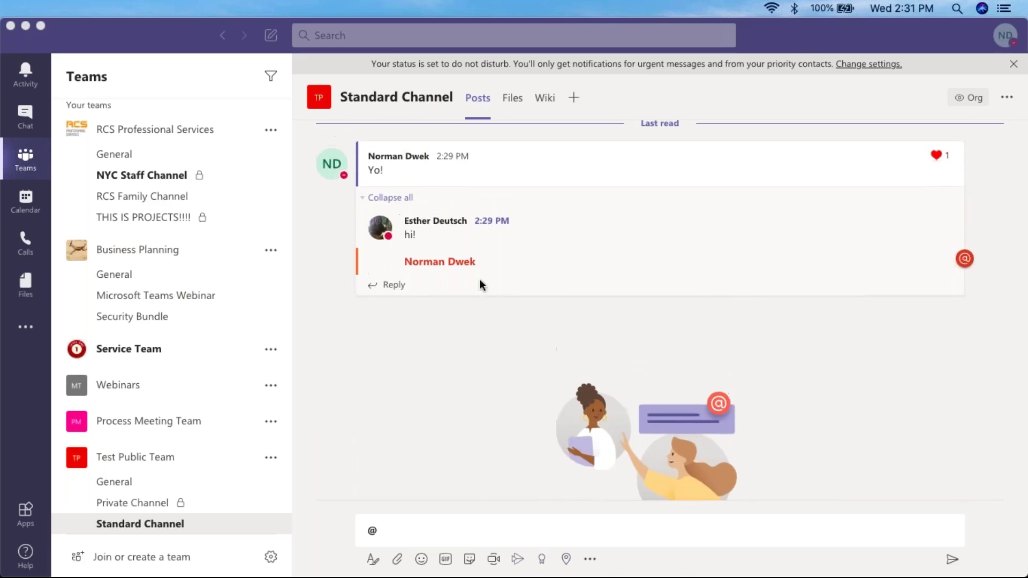
scroll(497, 346, "down", 4)
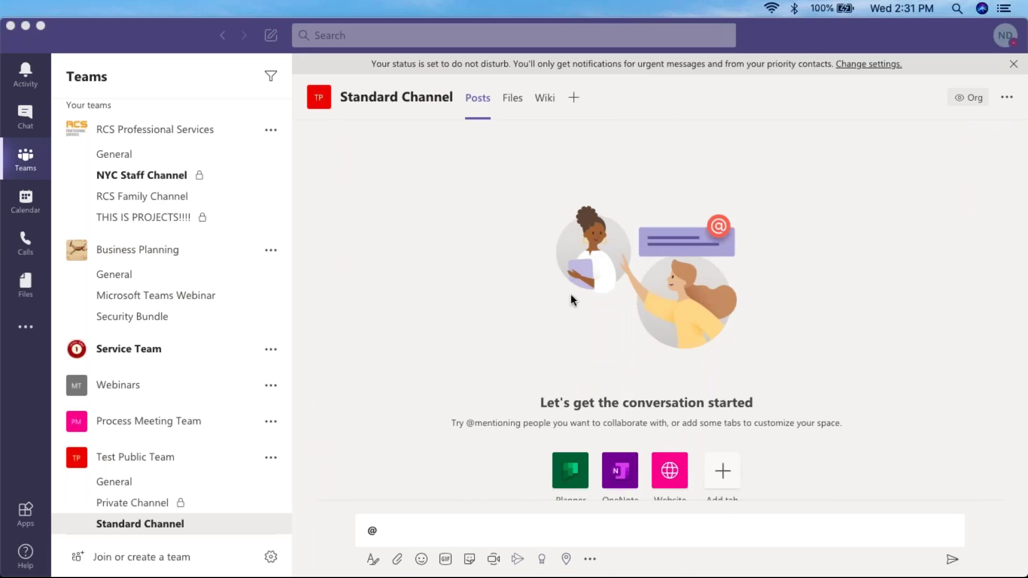
Review the conversations in Standard Channel and in Business Planning's Microsoft Teams Webinar channel, ending back in Standard Channel.
scroll(436, 248, "down", 3)
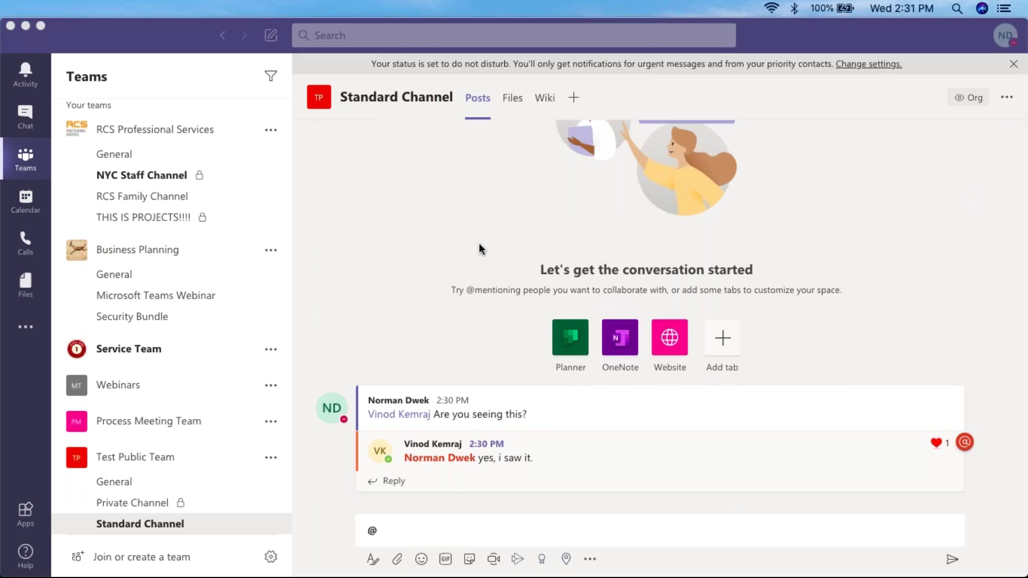
scroll(480, 248, "up", 5)
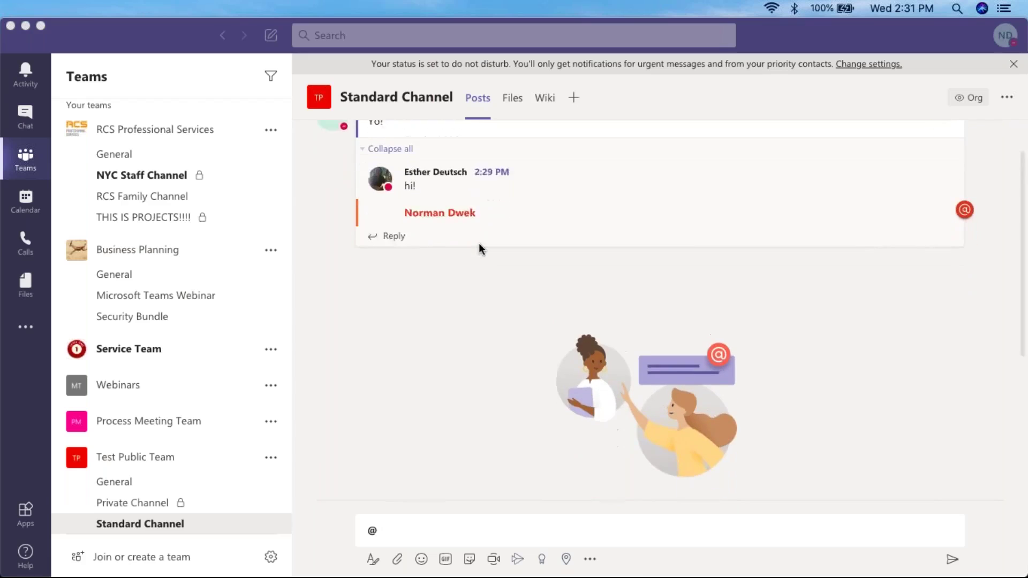
scroll(479, 243, "down", 5)
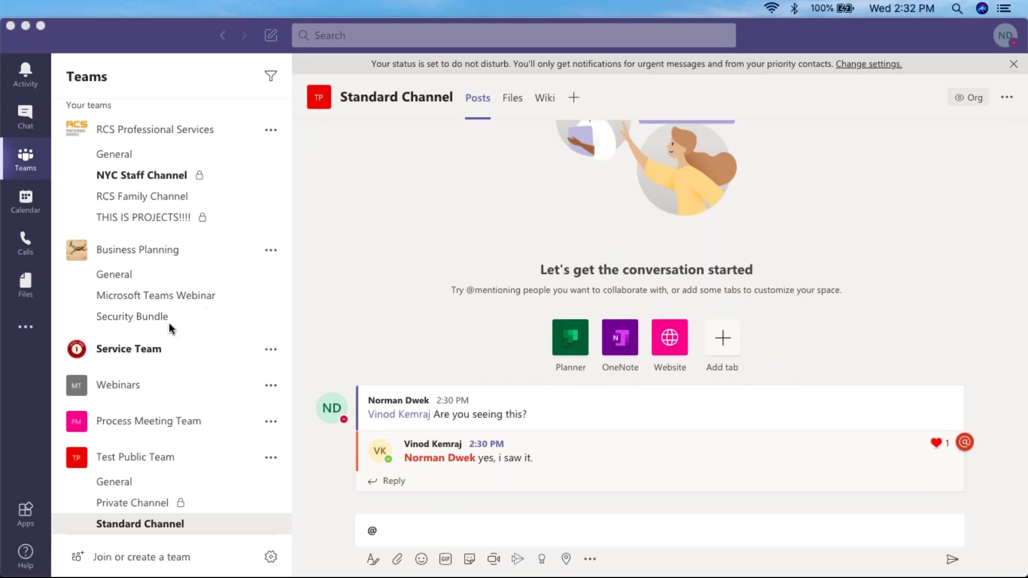
left_click(144, 292)
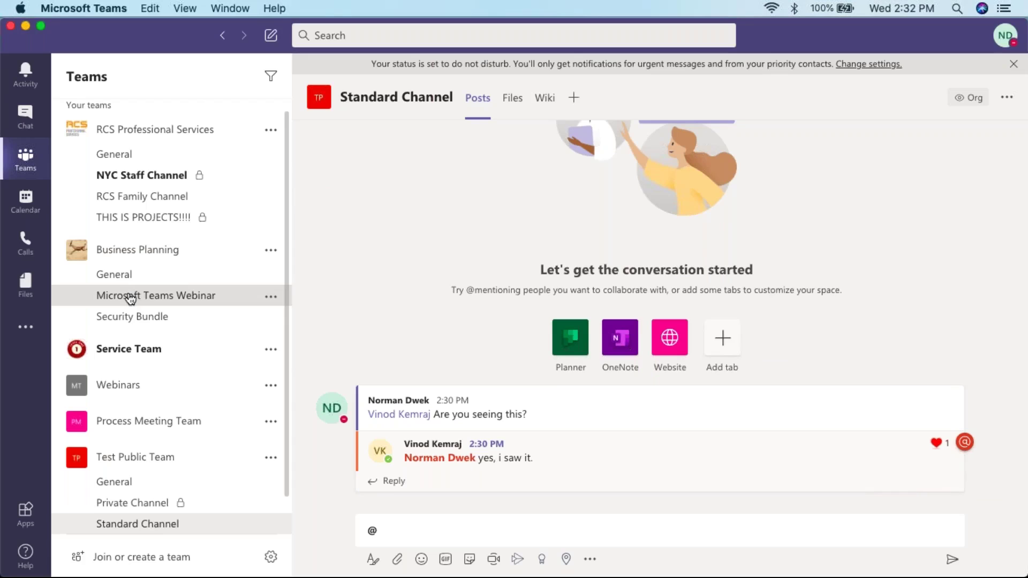
left_click(130, 298)
scroll(390, 297, "up", 5)
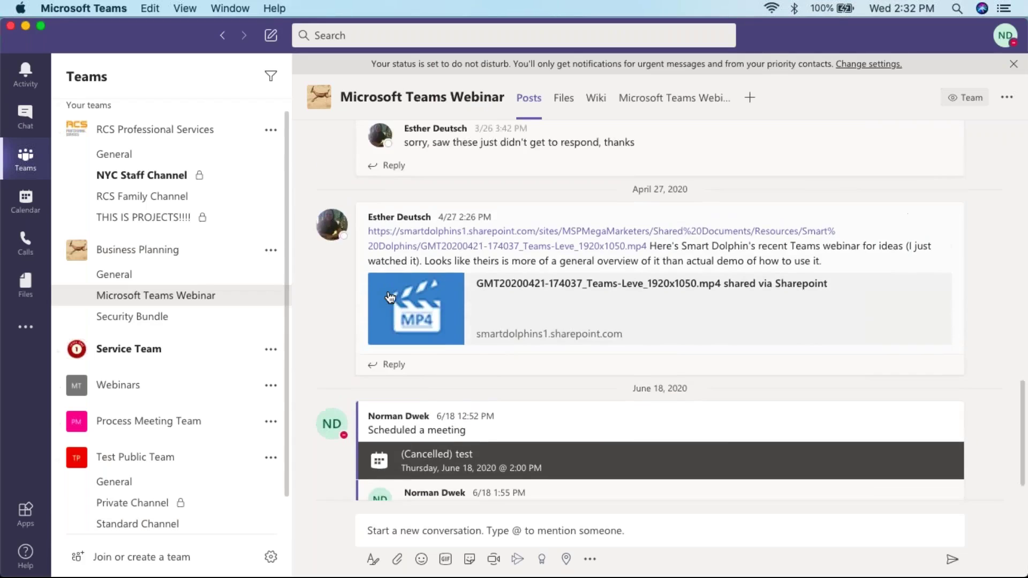
scroll(389, 298, "up", 10)
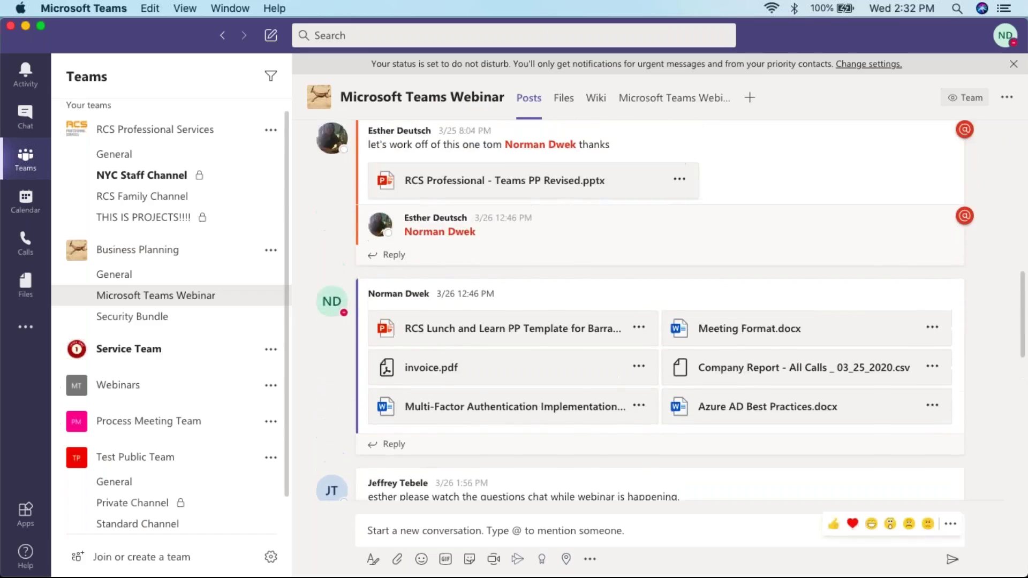
scroll(640, 309, "down", 8)
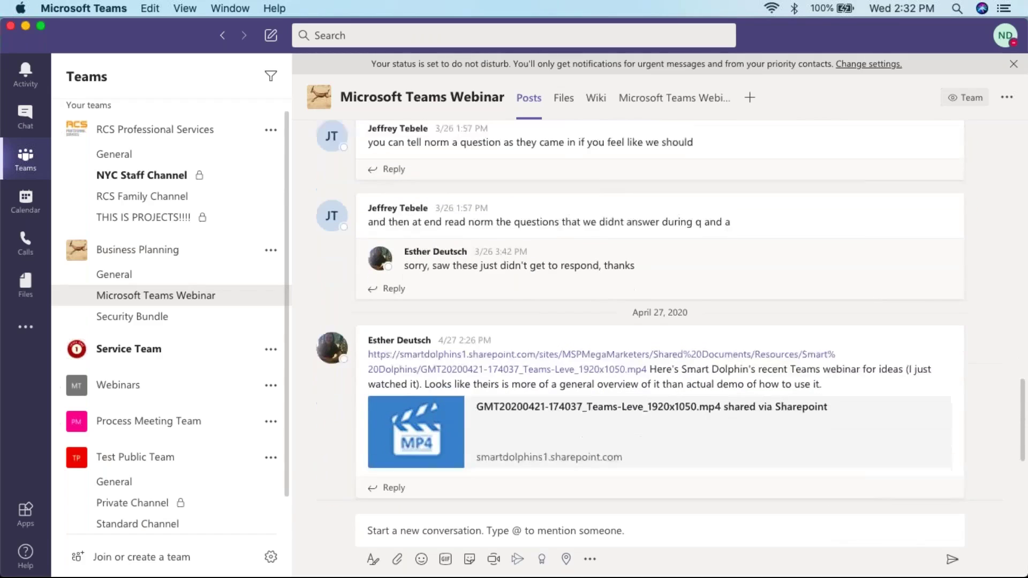
left_click(138, 523)
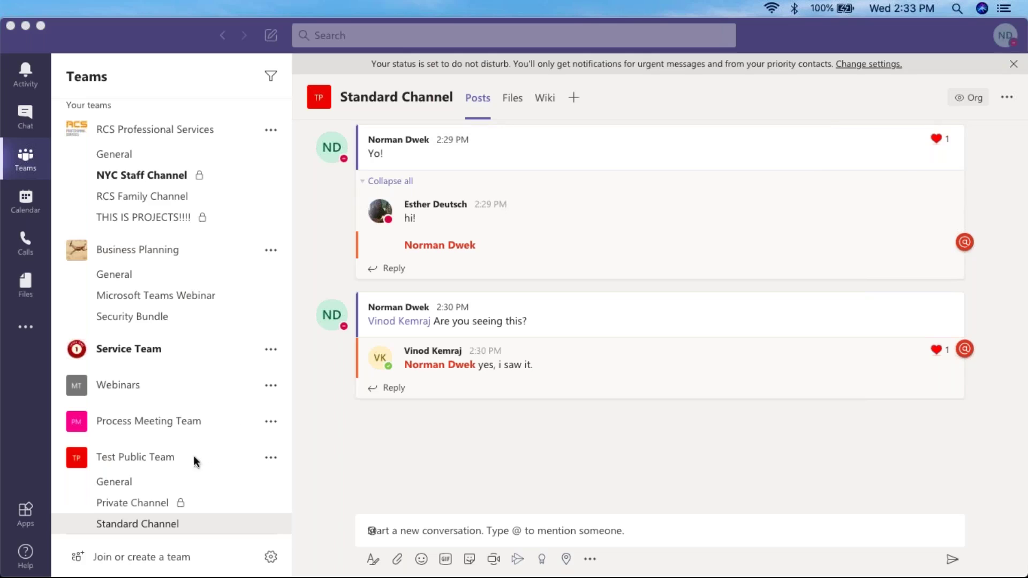
Post the message "Yooo" as a new conversation in Test Public Team's Private Channel.
left_click(142, 500)
left_click(142, 500)
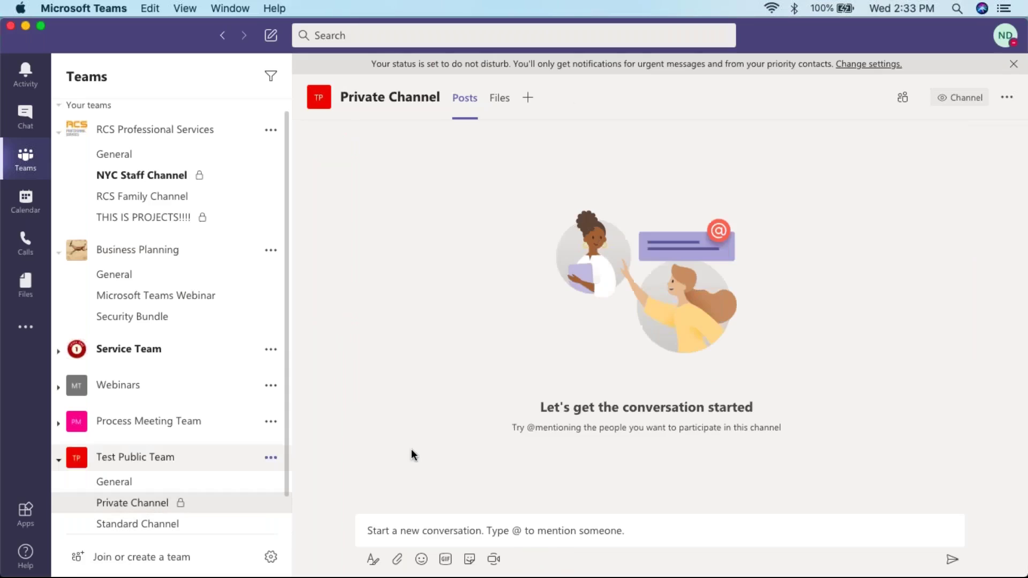
left_click(438, 527)
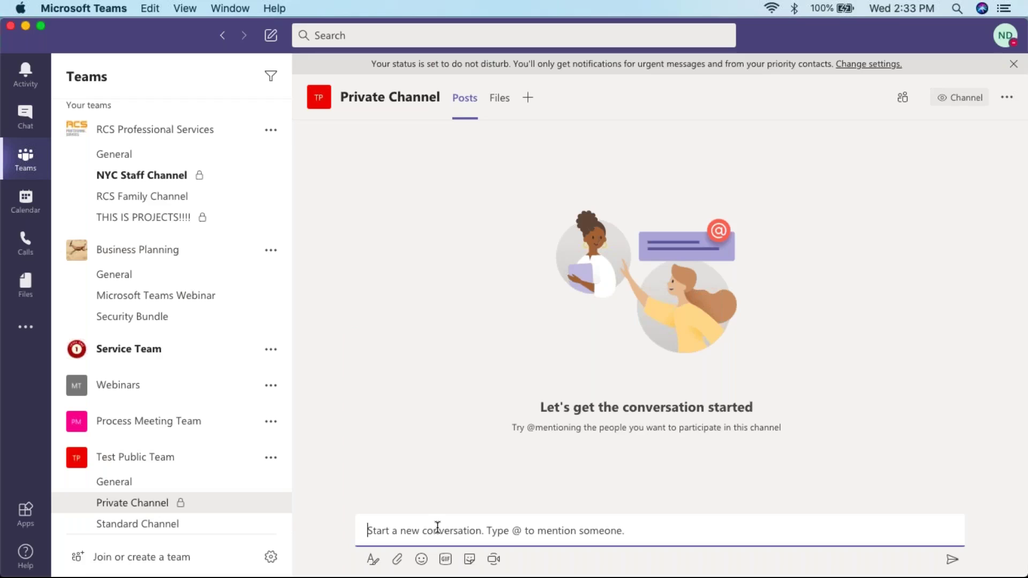
type("Yooo")
key("Return")
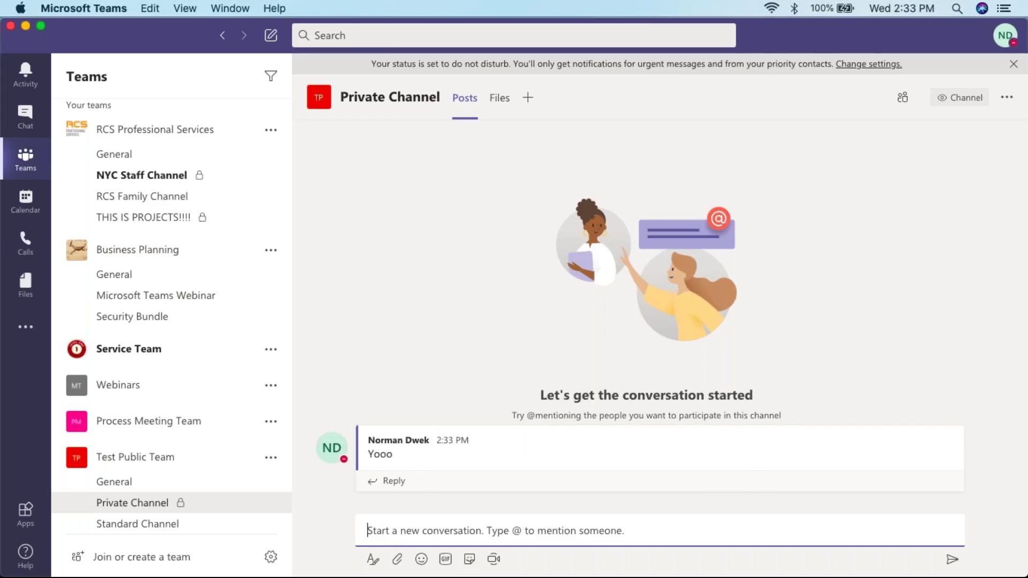
type("@")
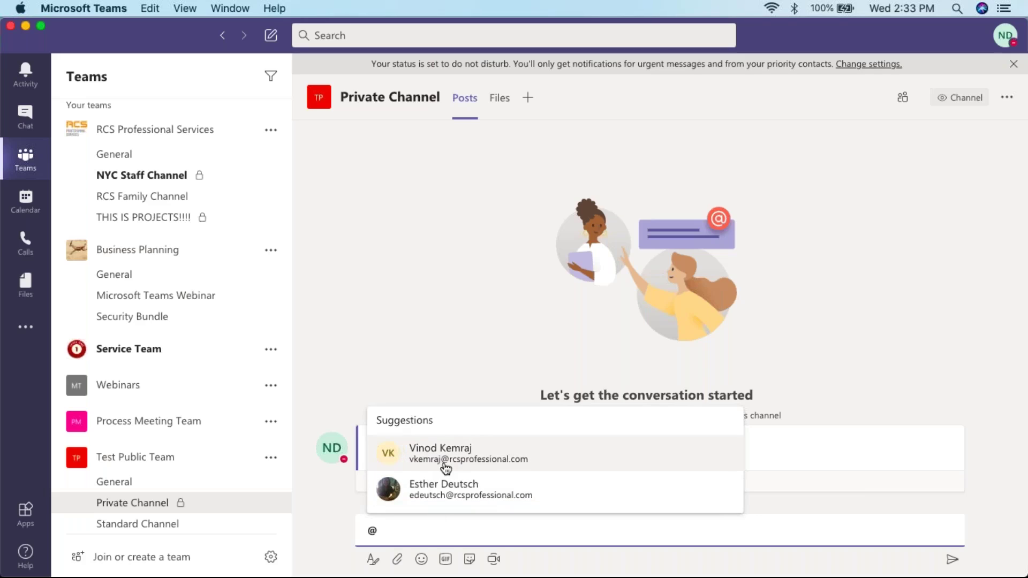
left_click(451, 307)
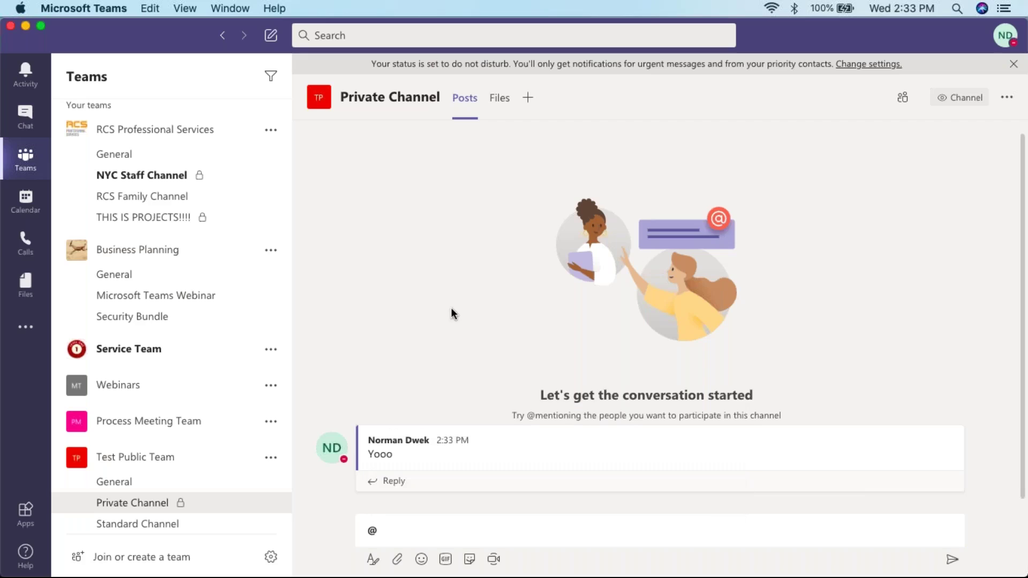
left_click(405, 529)
key("BackSpace")
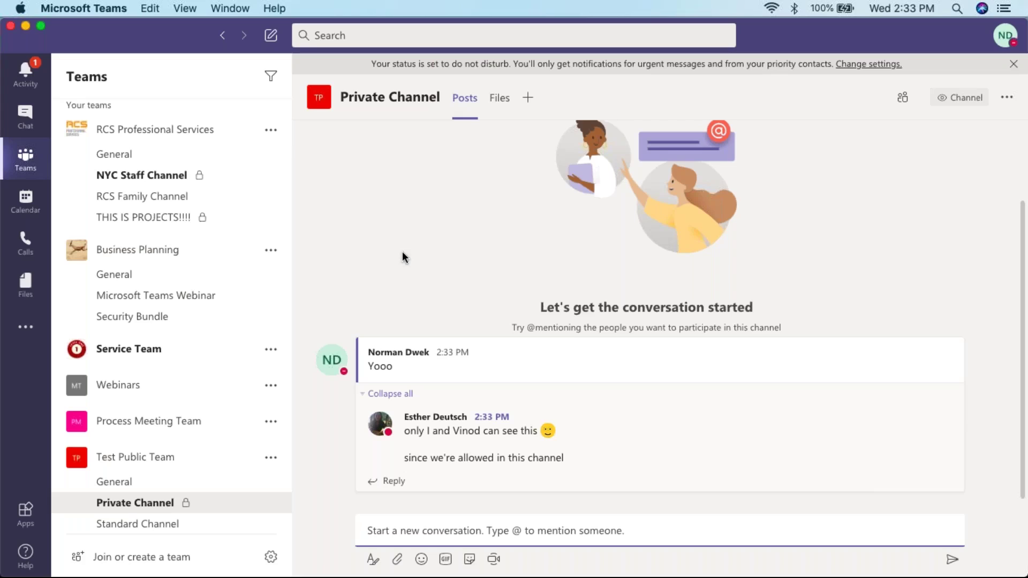
Clear the leftover "@" from the unsent message draft in Standard Channel.
left_click(158, 532)
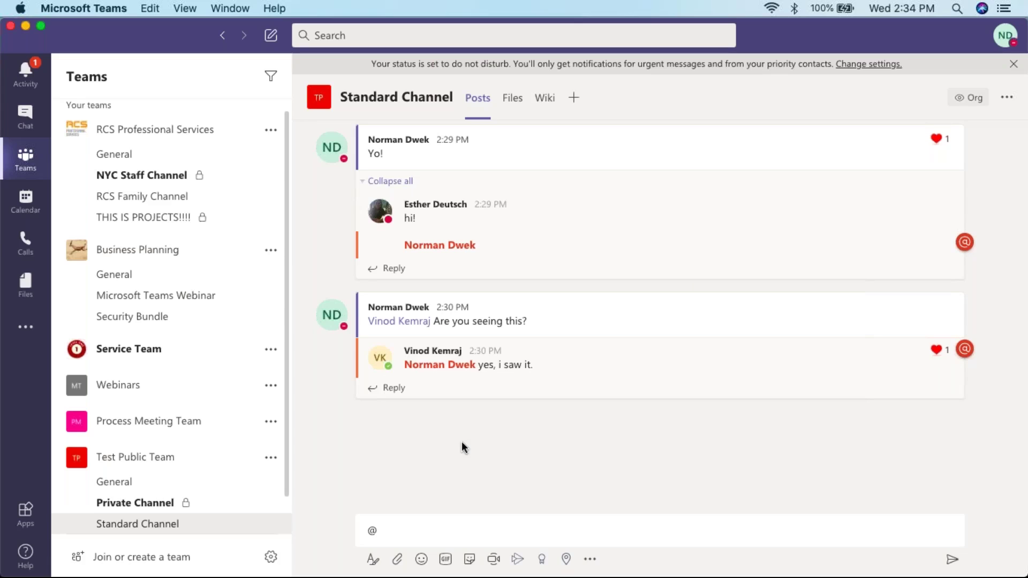
left_click(404, 536)
key("BackSpace")
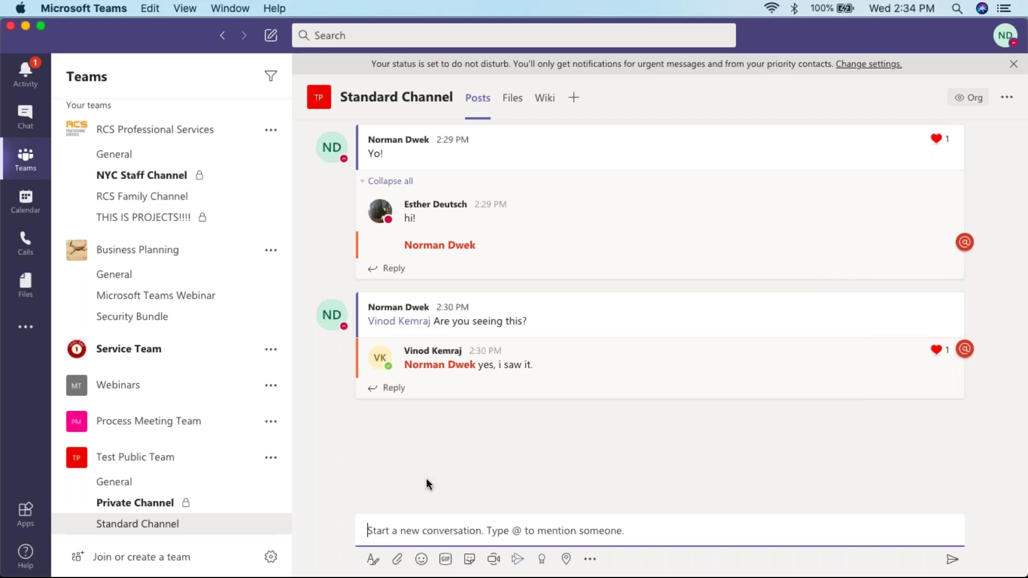
Look at Standard Channel's file library and the attachment option for a new post.
left_click(512, 100)
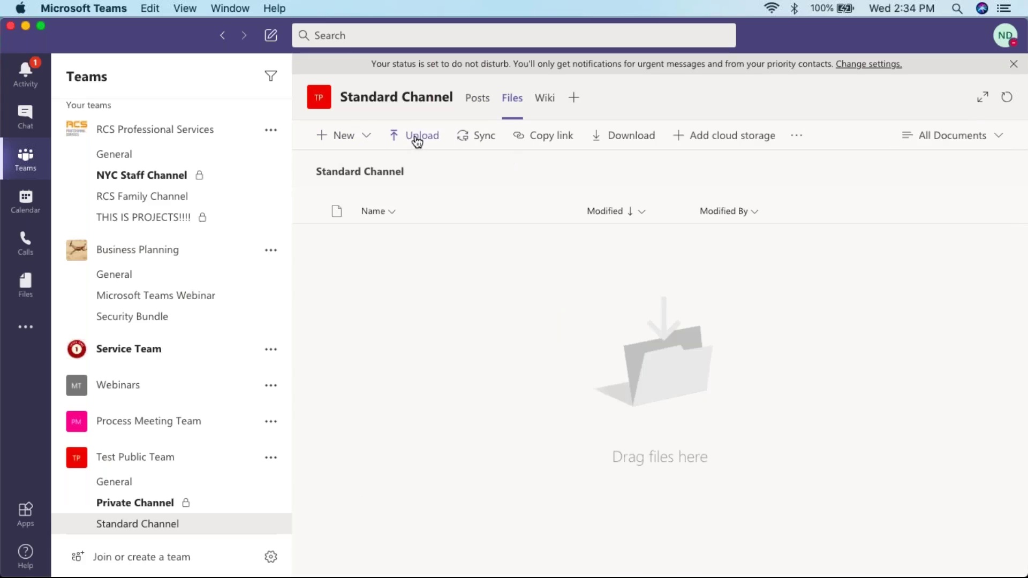
left_click(472, 106)
left_click(398, 532)
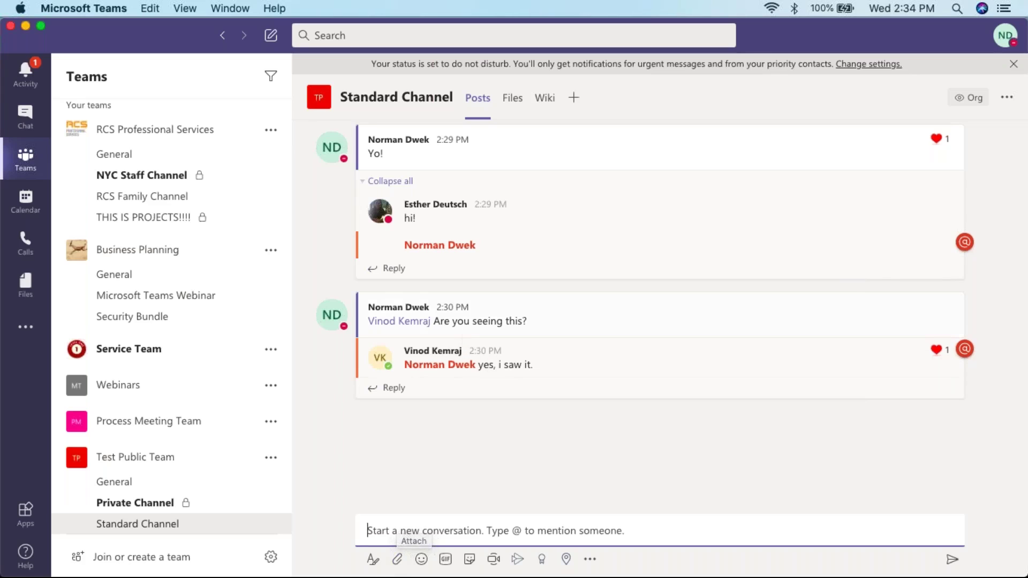
Create a new Word document named "Demo File" in Standard Channel's file library.
left_click(513, 100)
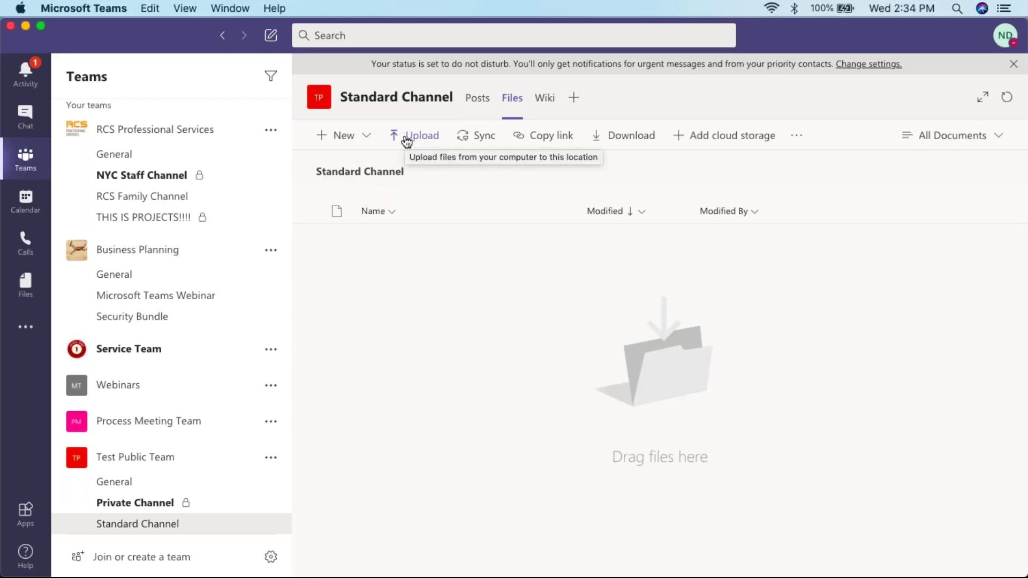
left_click(364, 138)
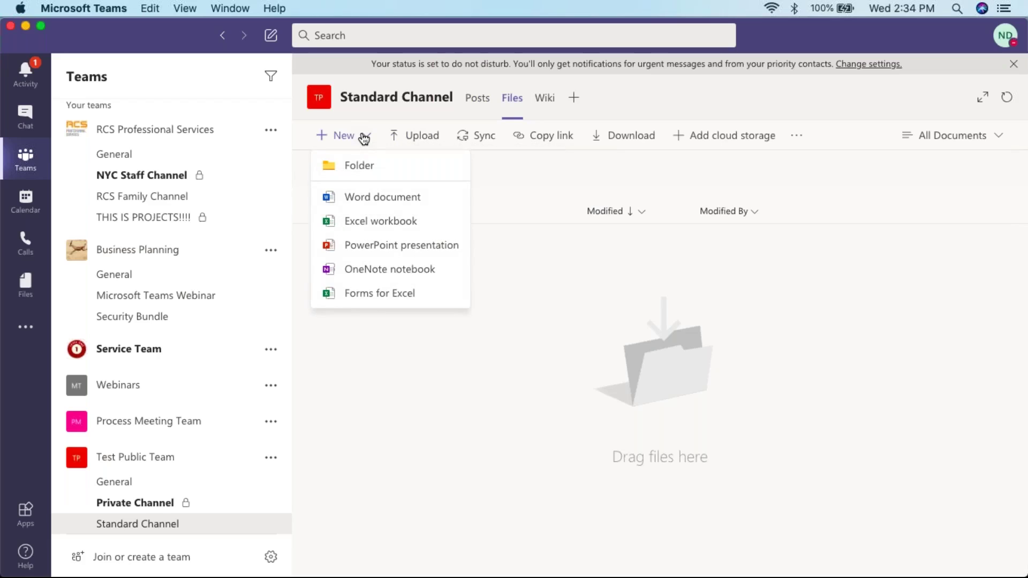
left_click(369, 198)
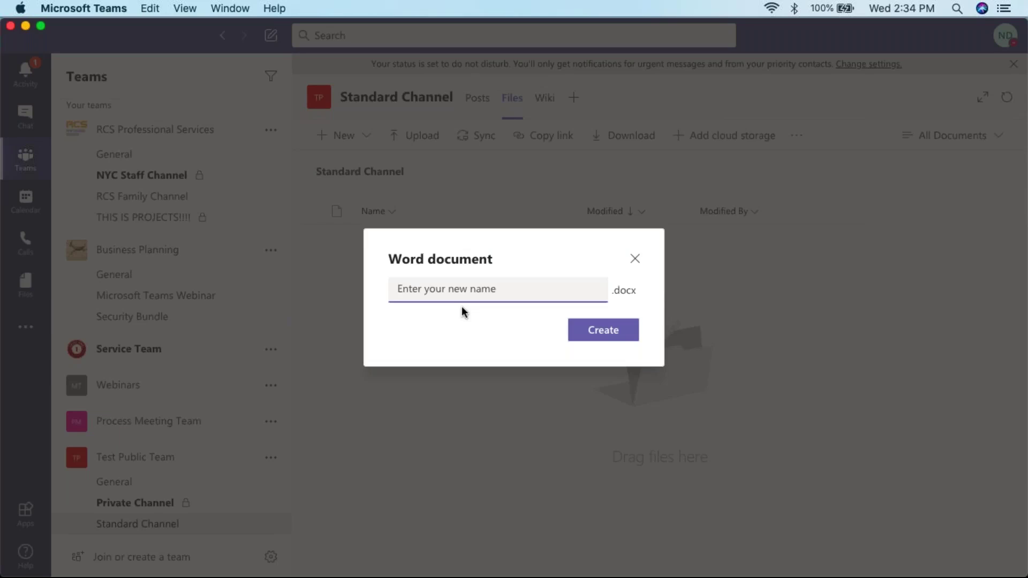
type("Demo File")
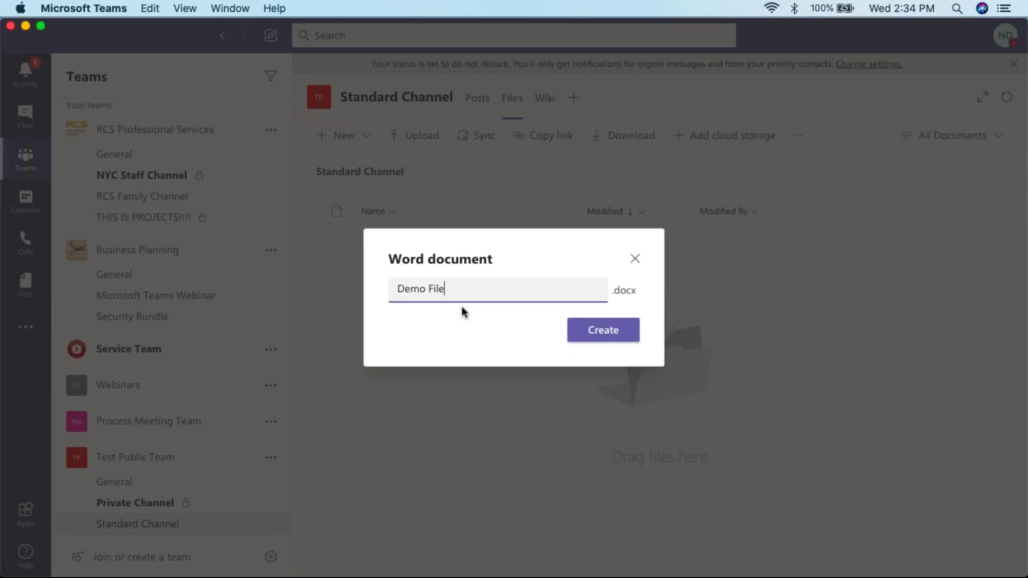
left_click(601, 332)
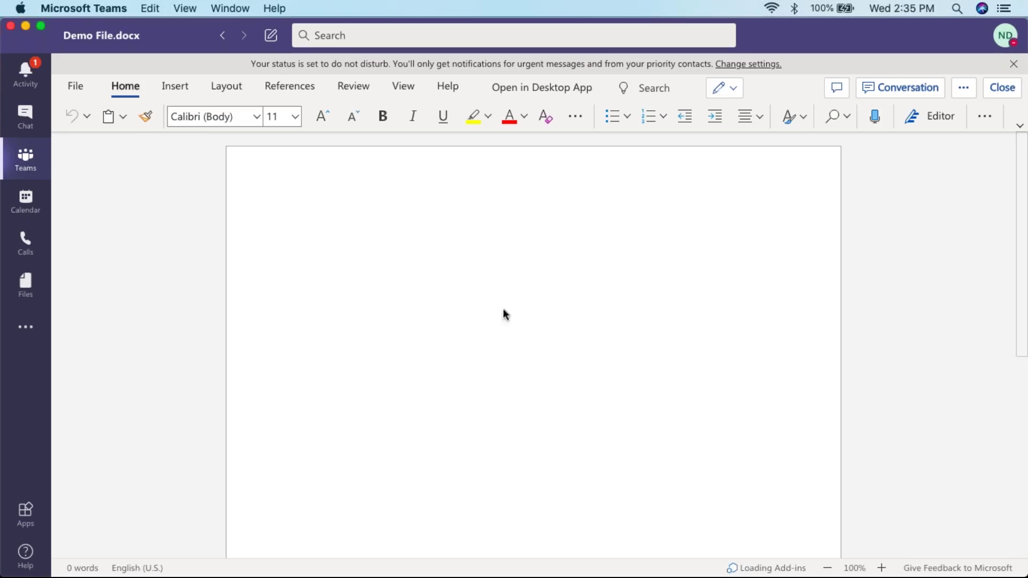
Write "Here we are in word in teams!" as the first line of Demo File.docx, followed by a new line.
left_click(393, 250)
type("Here we are in")
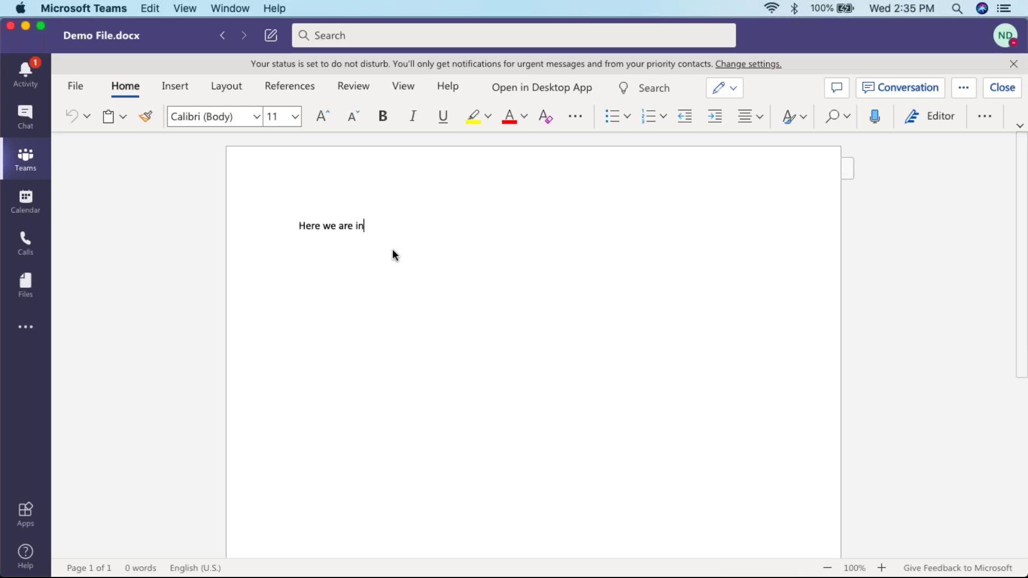
type(" word in teams!")
key("Return")
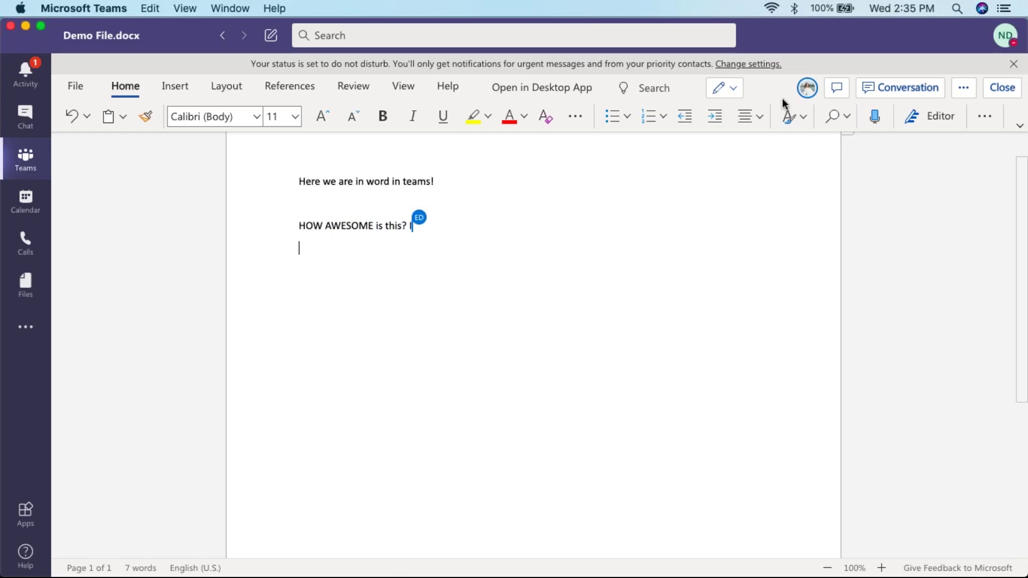
Add "We are both editing!" to the end of the document's first line during co-editing.
left_click(814, 94)
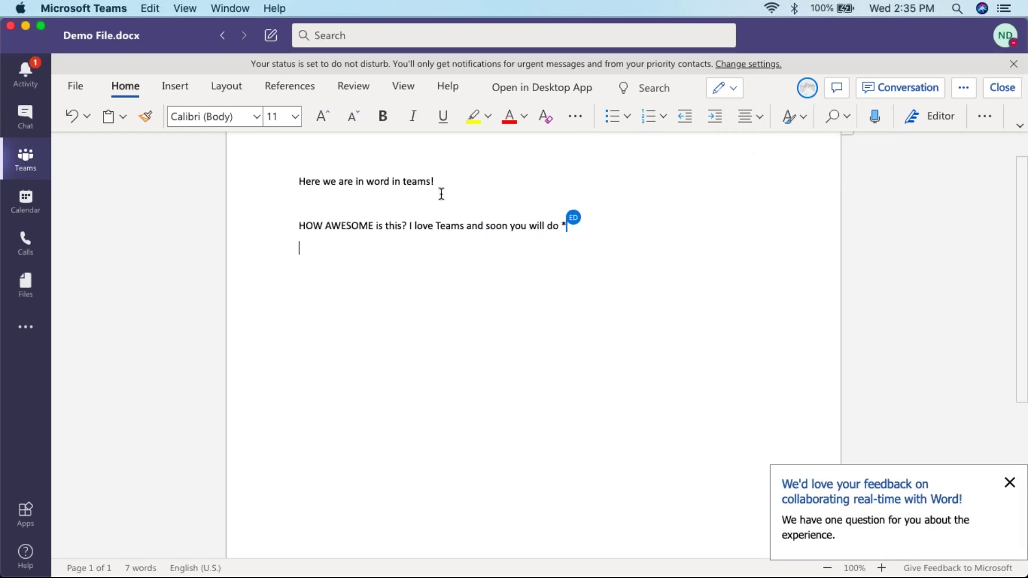
left_click(471, 175)
type("We are")
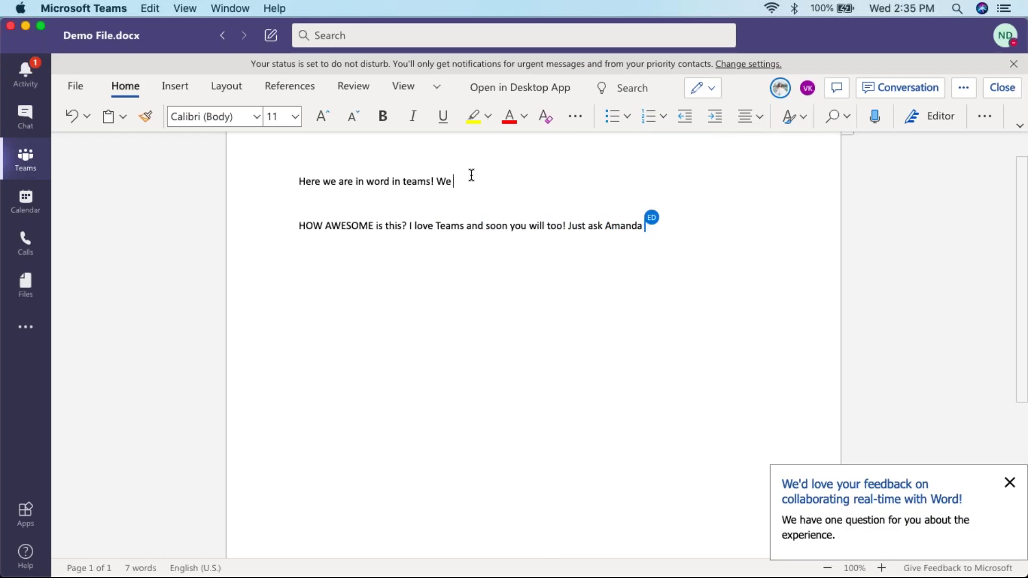
type(" b")
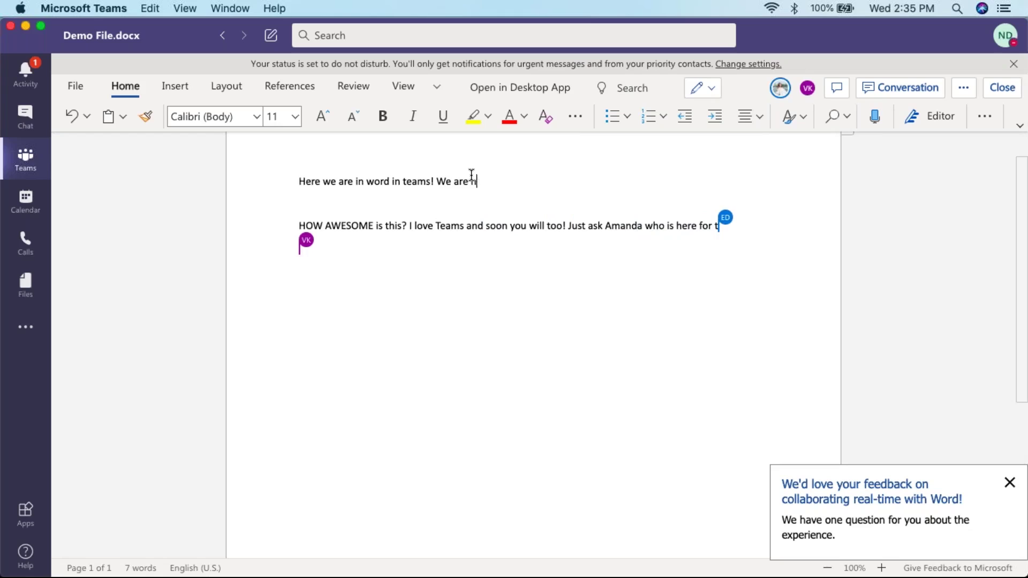
type("oth editing")
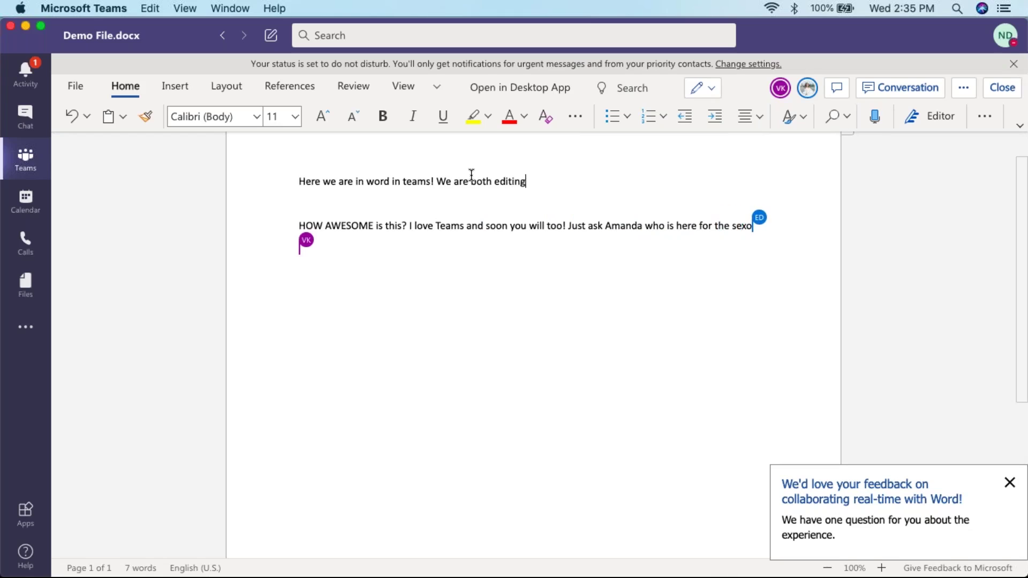
type("!")
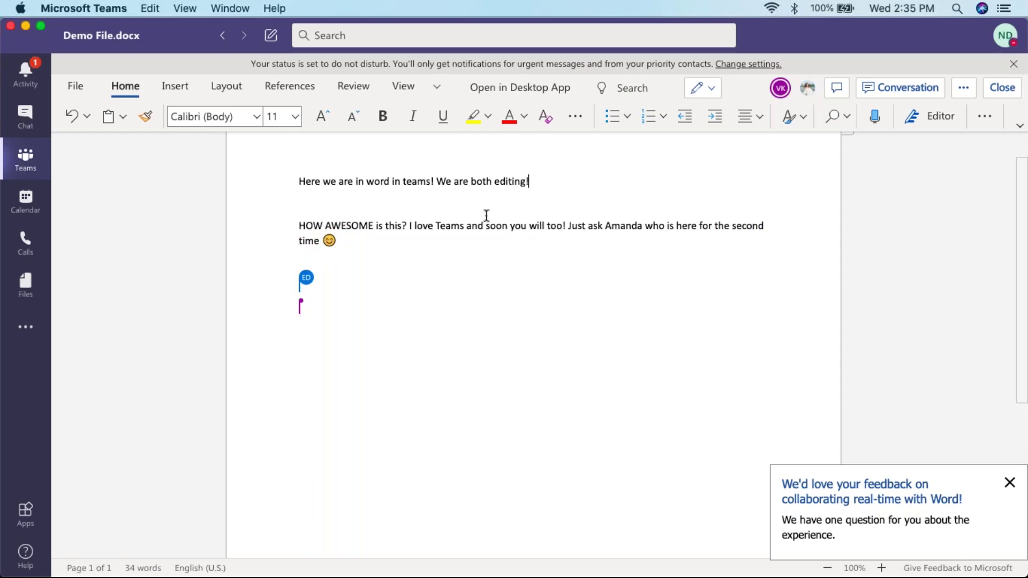
Start a conversation alongside Demo File.docx with the message "This doc is great!".
mouse_move(806, 91)
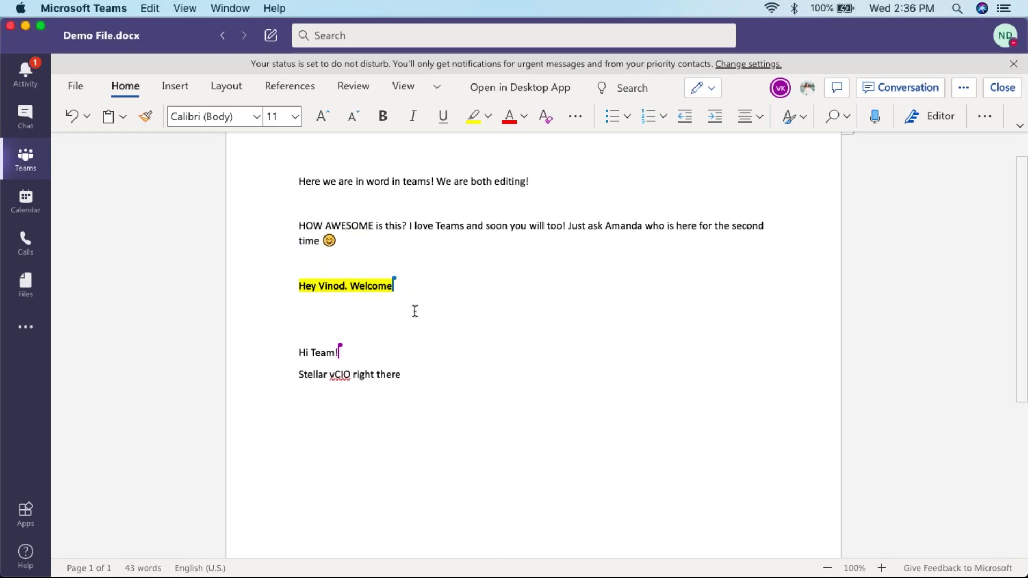
left_click(896, 89)
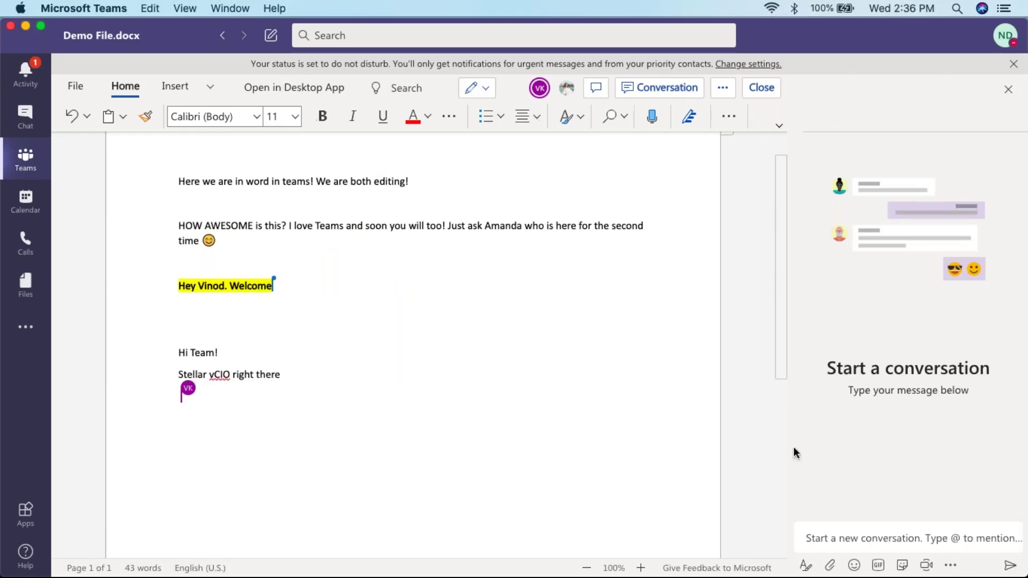
left_click(830, 538)
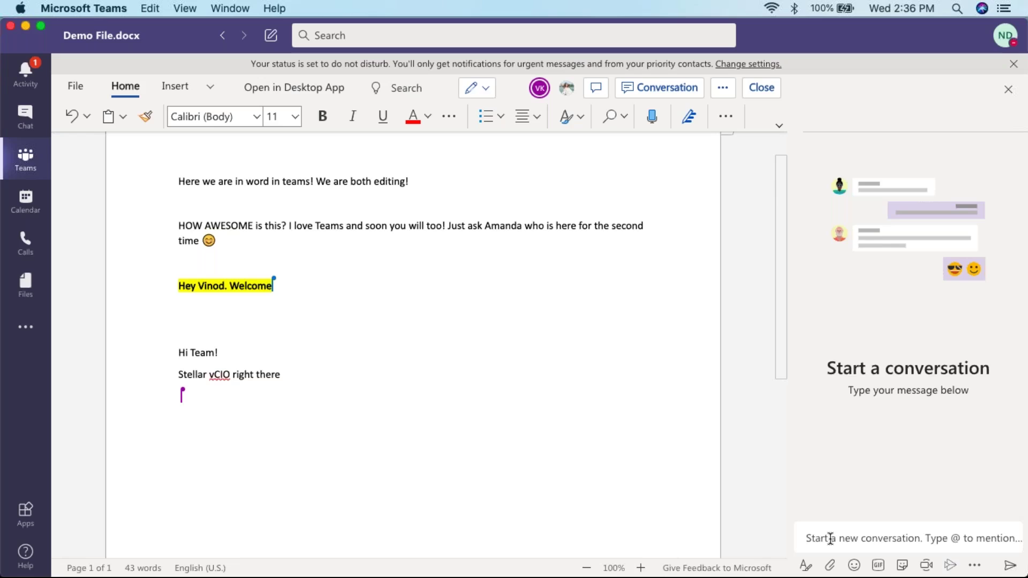
type("This")
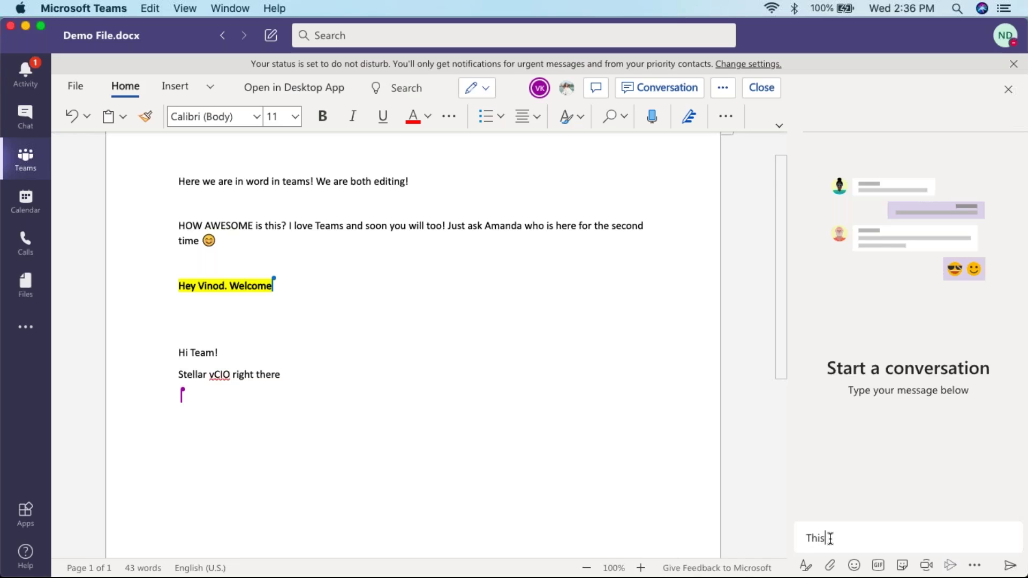
type(" doc is great!")
key("Return")
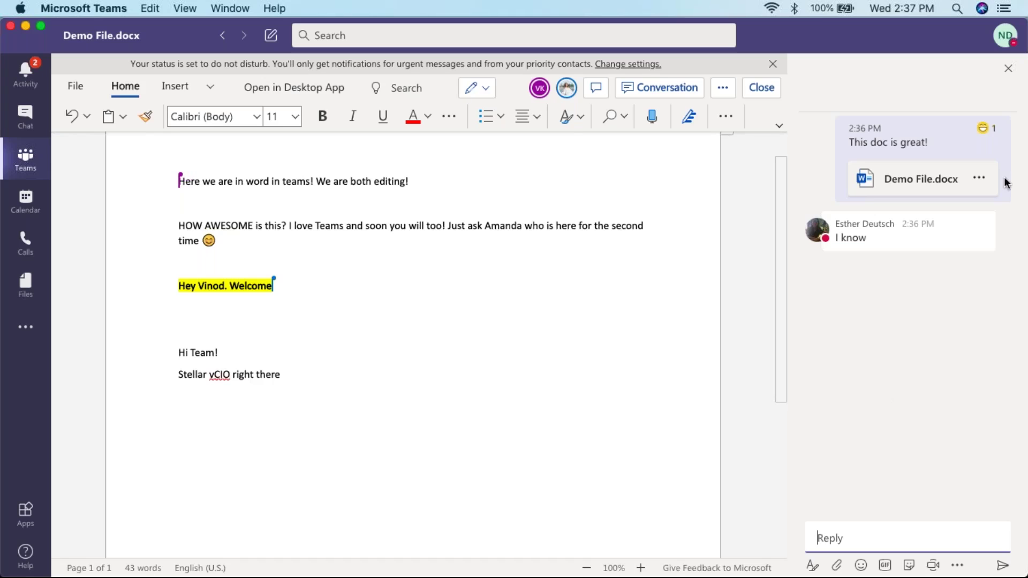
Close Demo File.docx and view its conversation among Standard Channel's posts.
key("super+Tab")
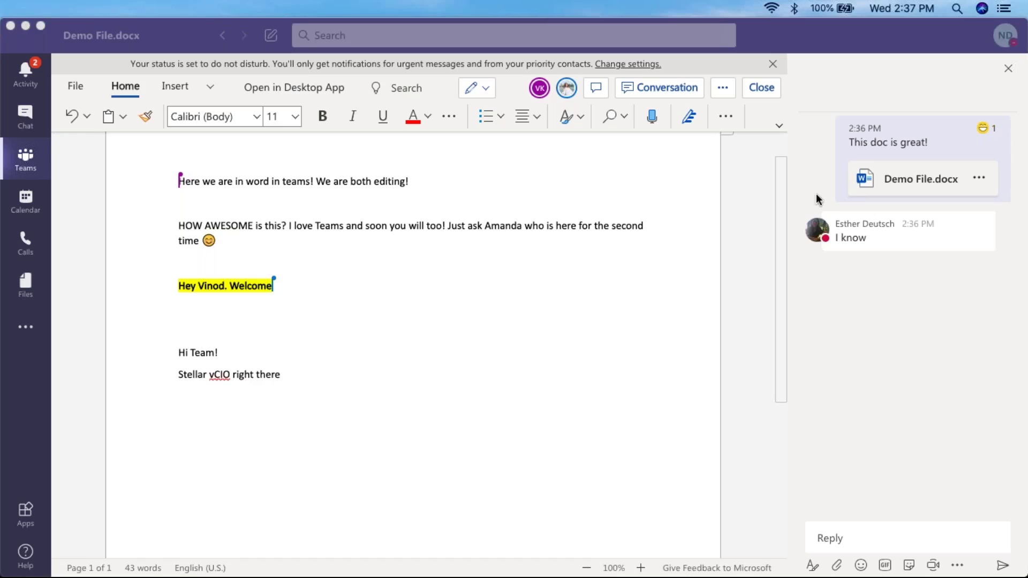
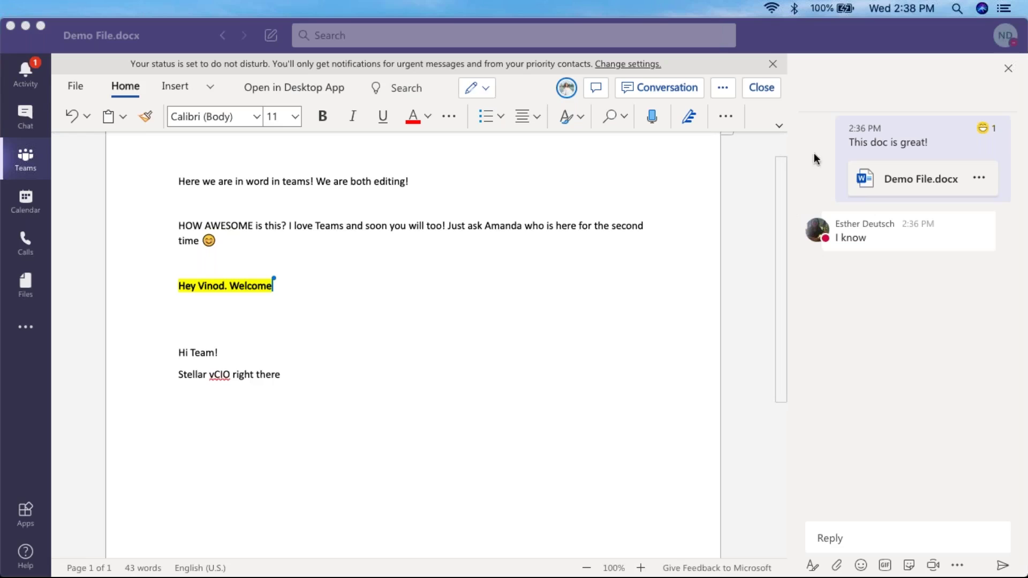
left_click(763, 89)
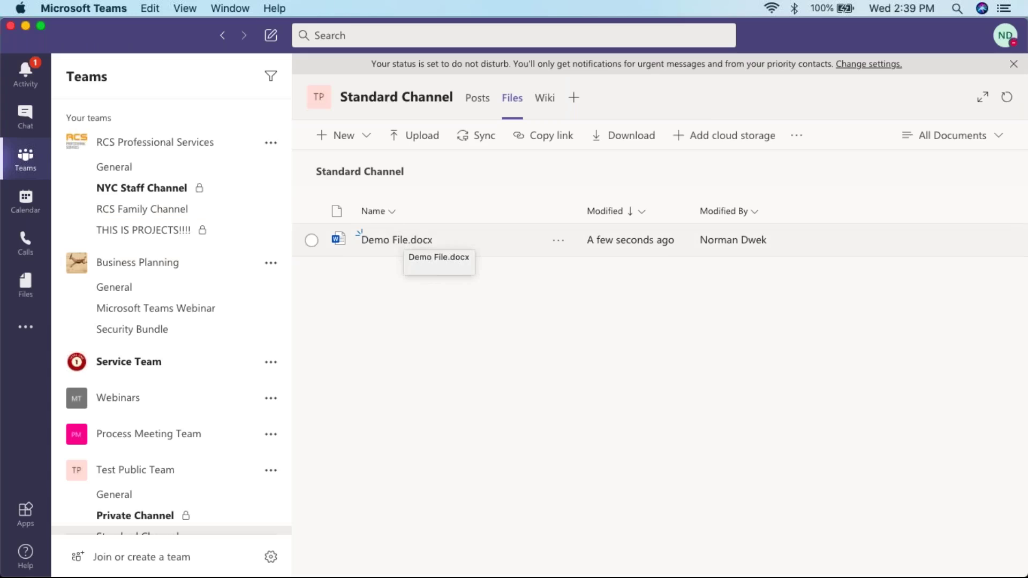
left_click(472, 103)
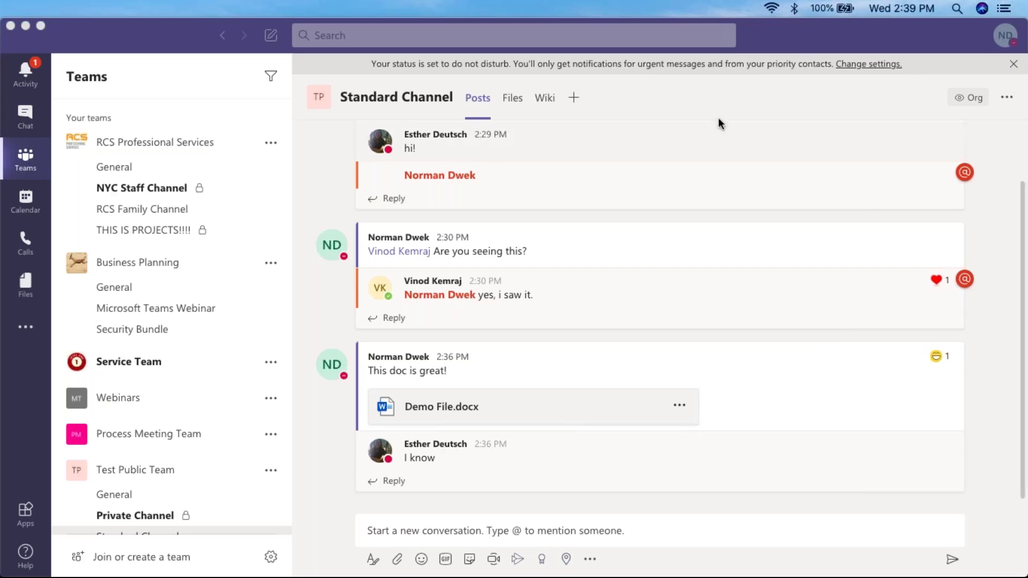
Reopen Demo File.docx from Standard Channel's file library.
left_click(510, 99)
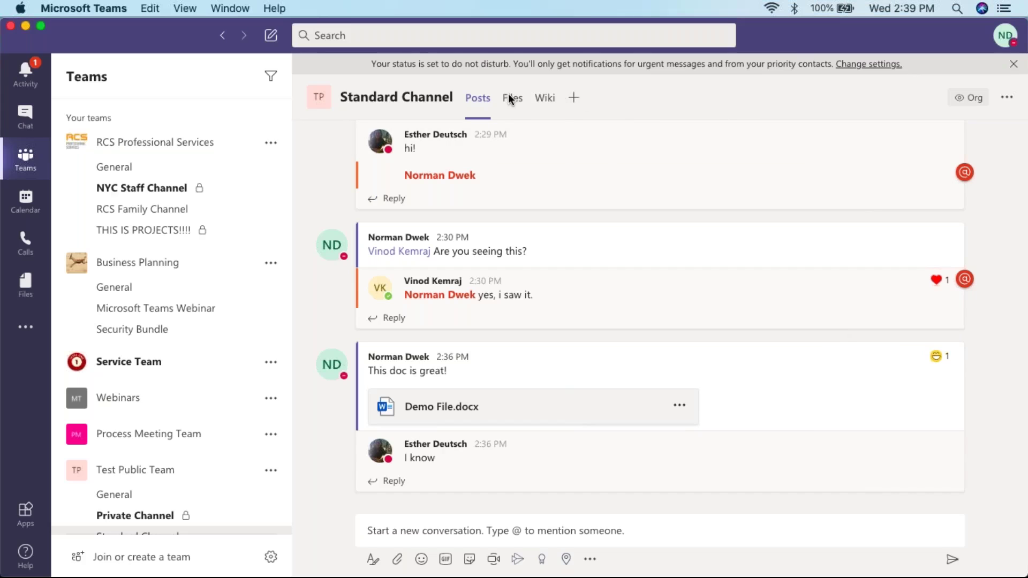
left_click(510, 99)
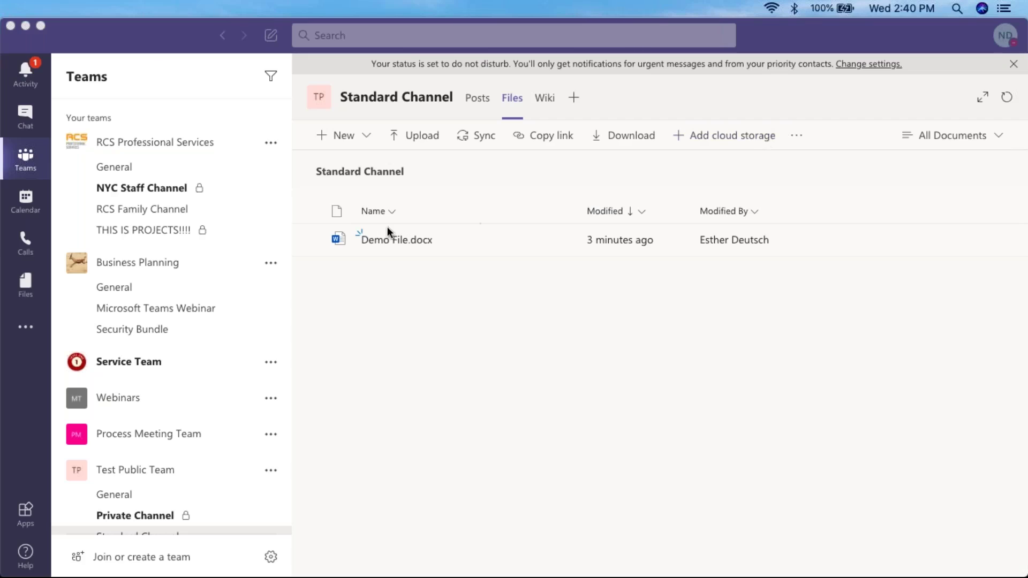
left_click(384, 241)
left_click(377, 242)
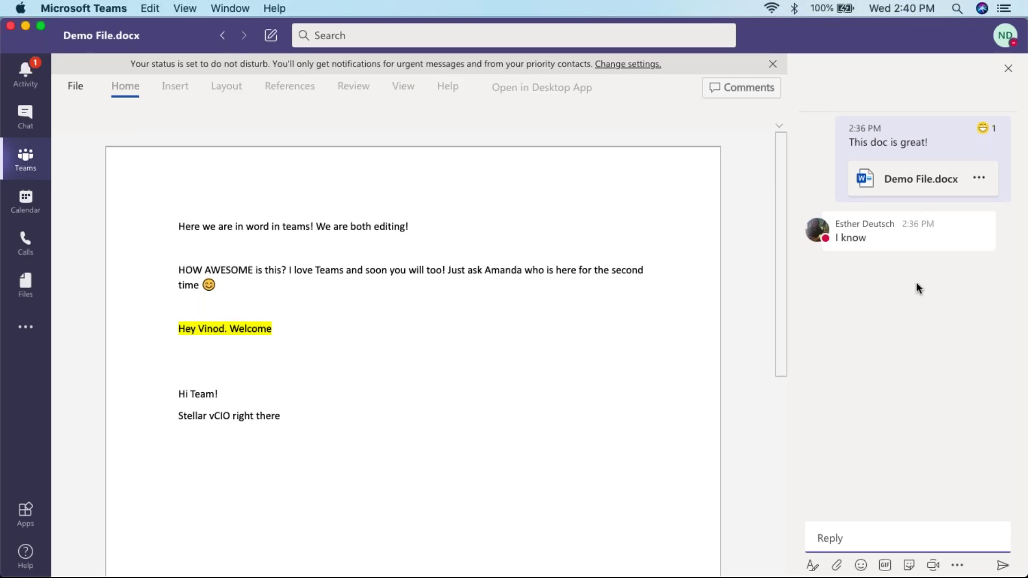
Reply "Still in the convo" in the conversation alongside Demo File.docx.
type("Still int he")
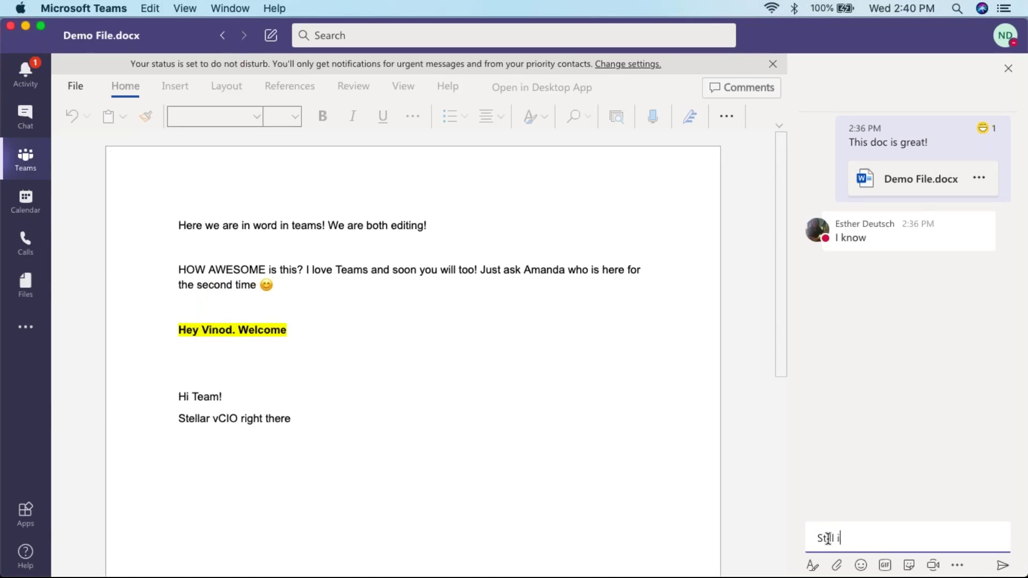
key("BackSpace")
key("BackSpace")
key("BackSpace")
key("BackSpace")
type("t")
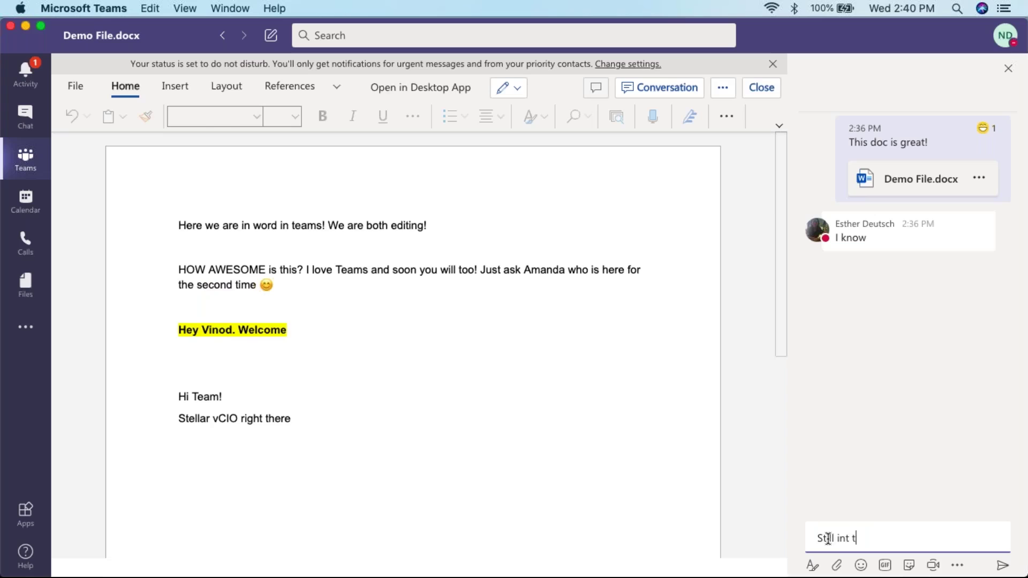
type("he conv")
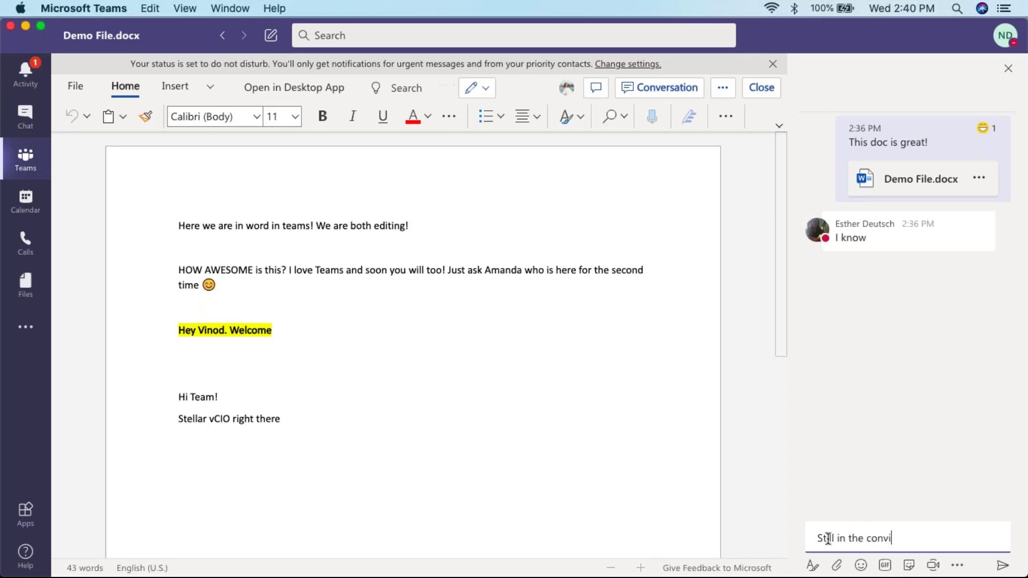
type("o")
key("Return")
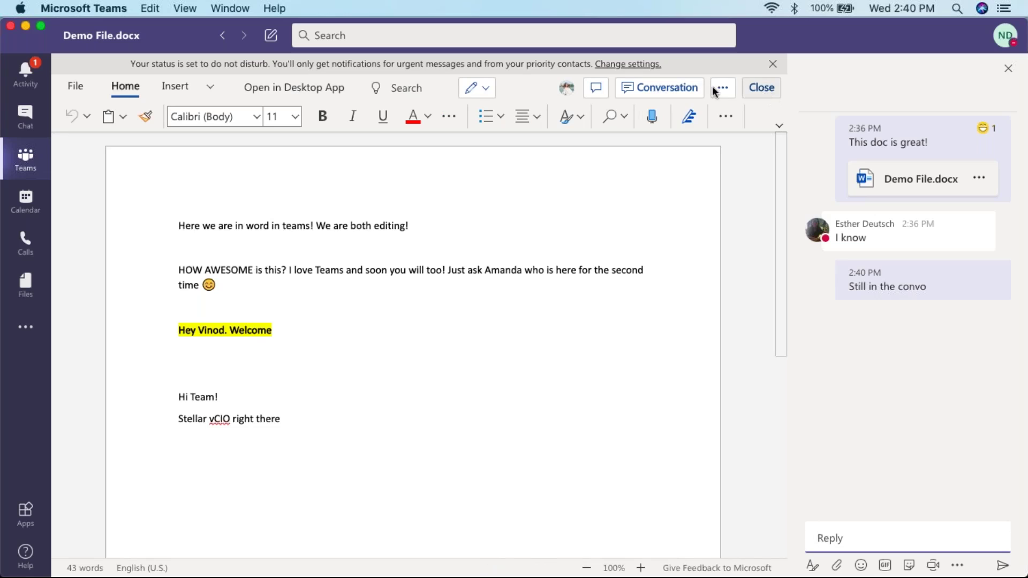
Hide the conversation beside Demo File.docx and show it again.
left_click(664, 88)
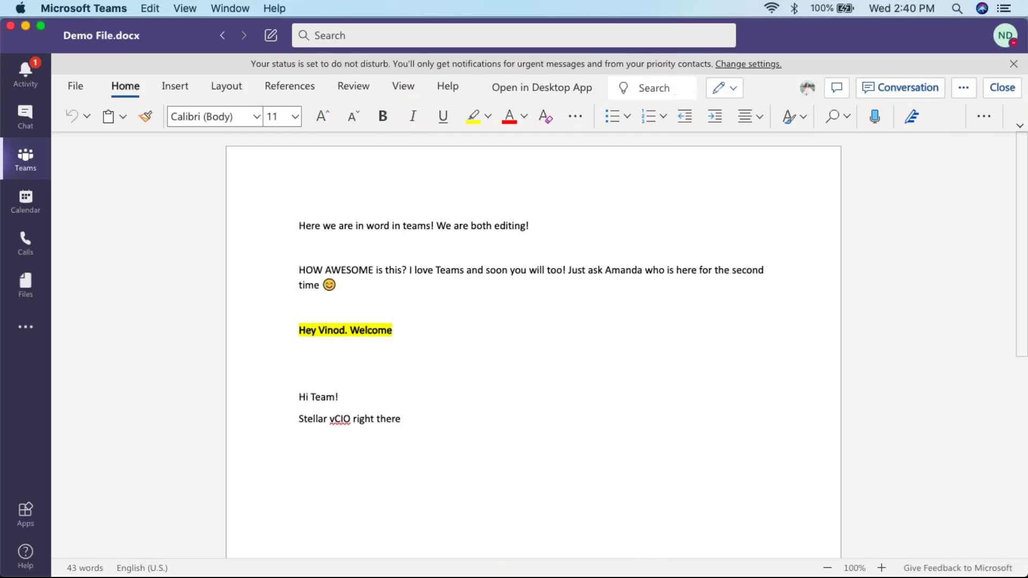
left_click(872, 85)
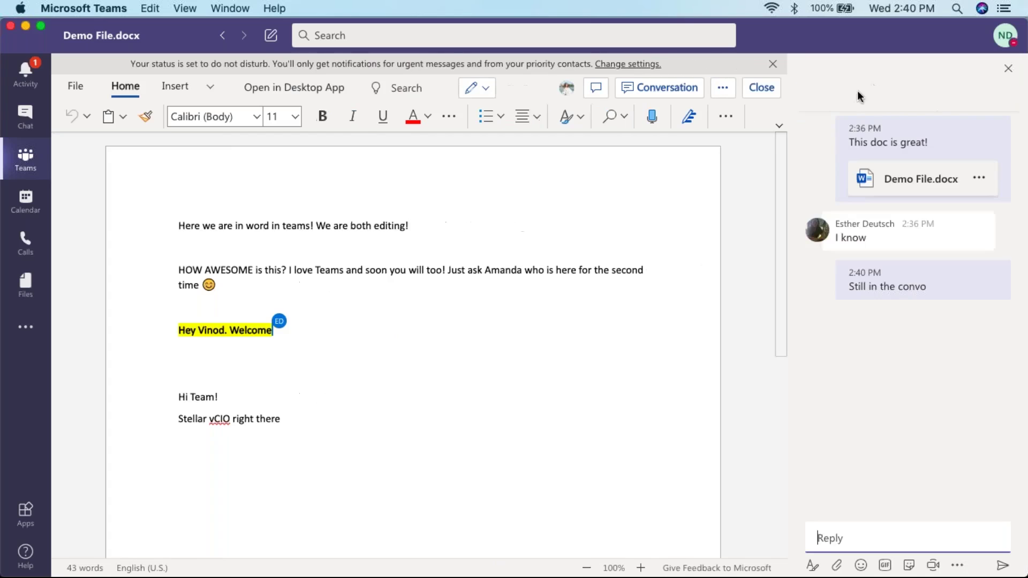
Close Demo File.docx and review the document's conversation thread in Standard Channel's posts.
left_click(759, 88)
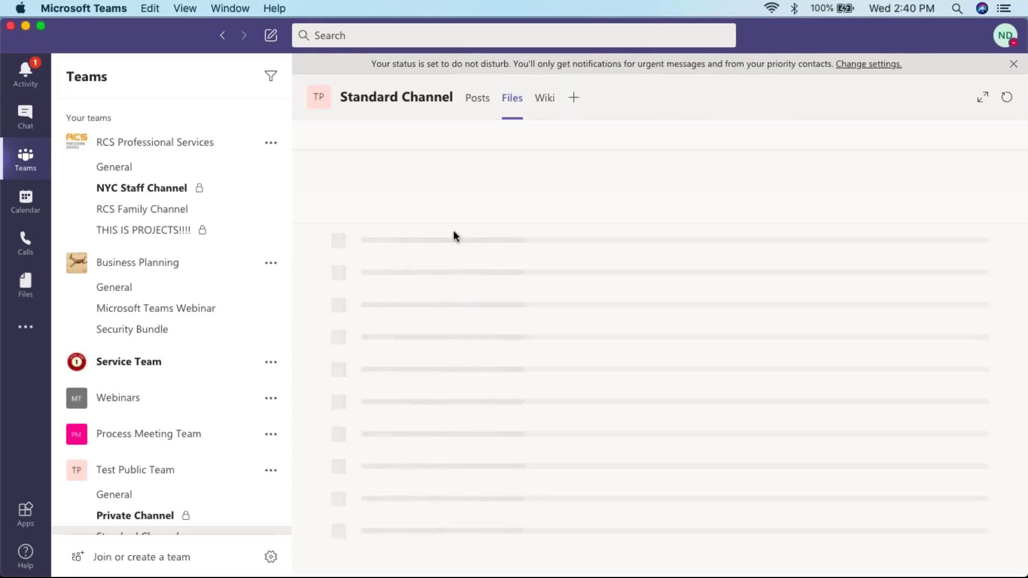
left_click(477, 101)
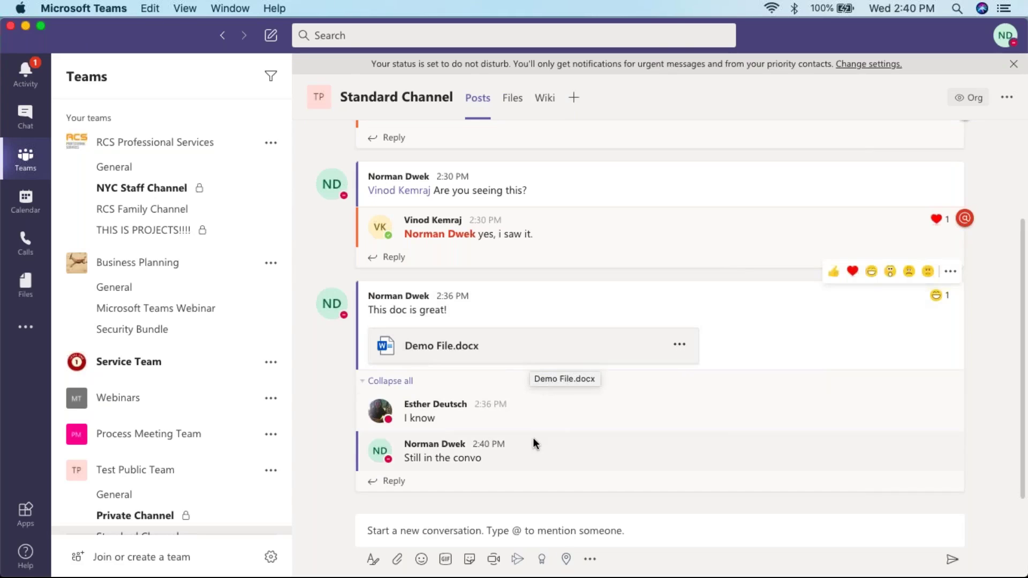
mouse_move(619, 420)
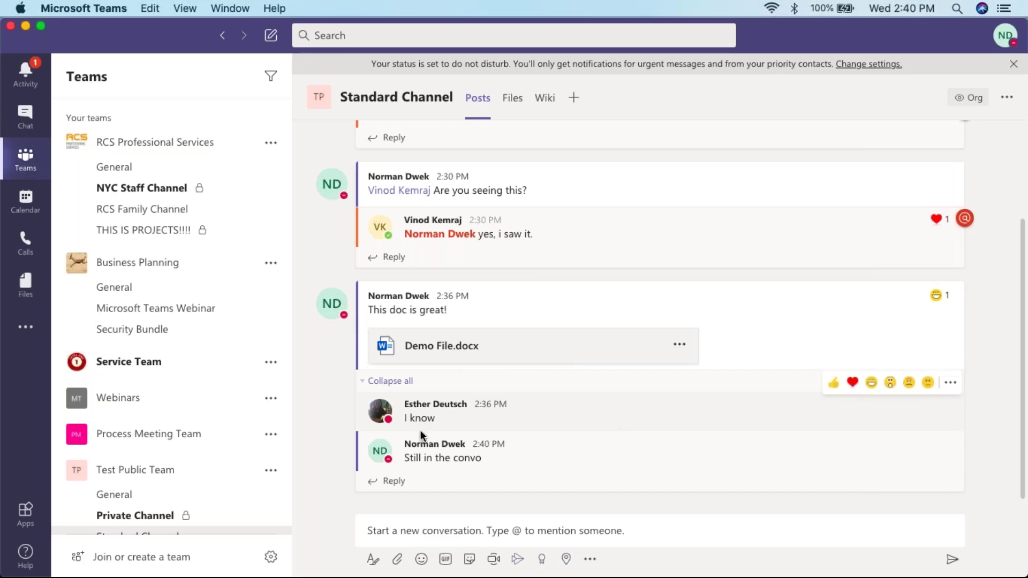
scroll(230, 423, "down", 2)
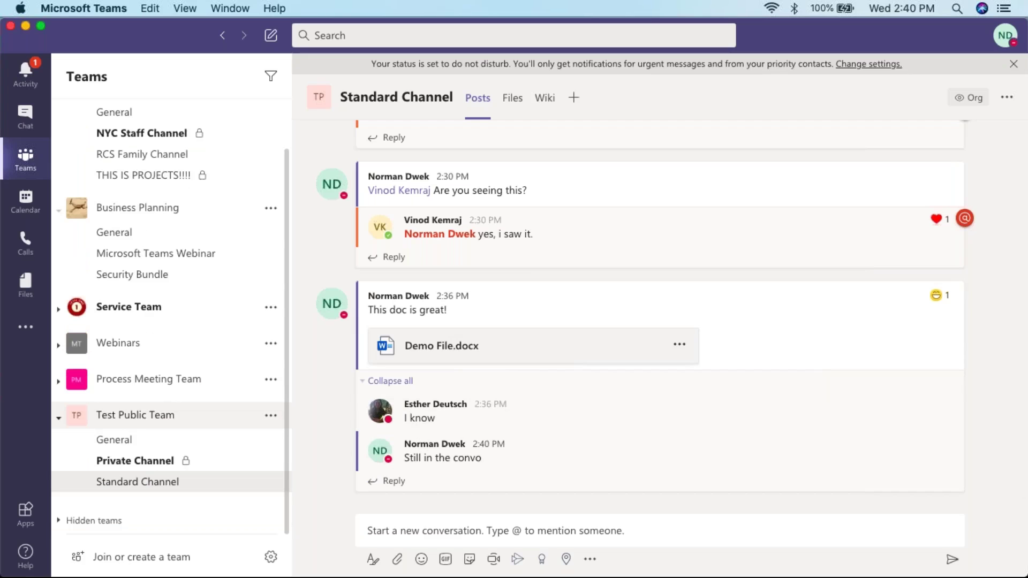
mouse_move(461, 315)
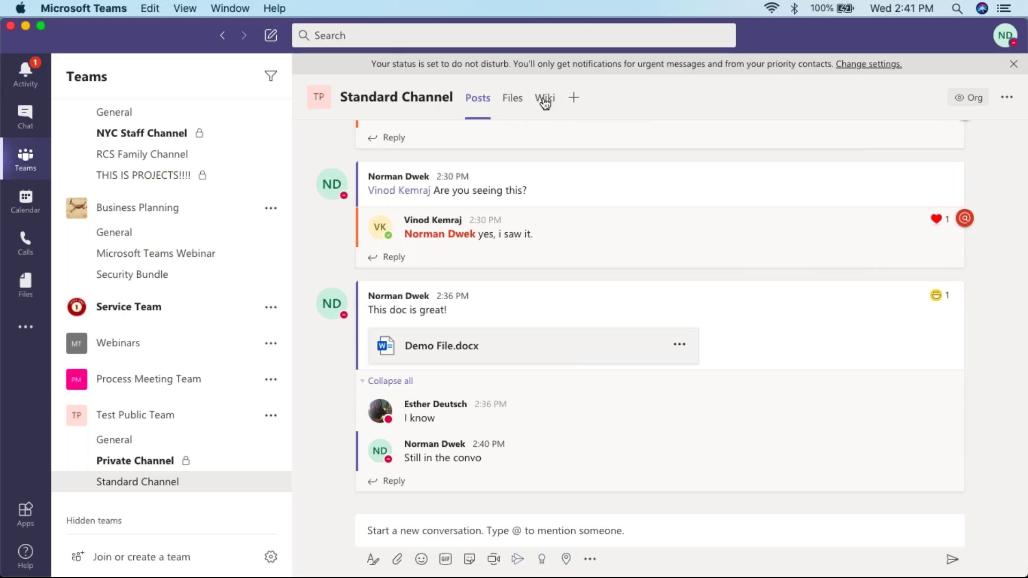
Start adding a tab to Standard Channel and browse the catalogue of available apps.
left_click(513, 102)
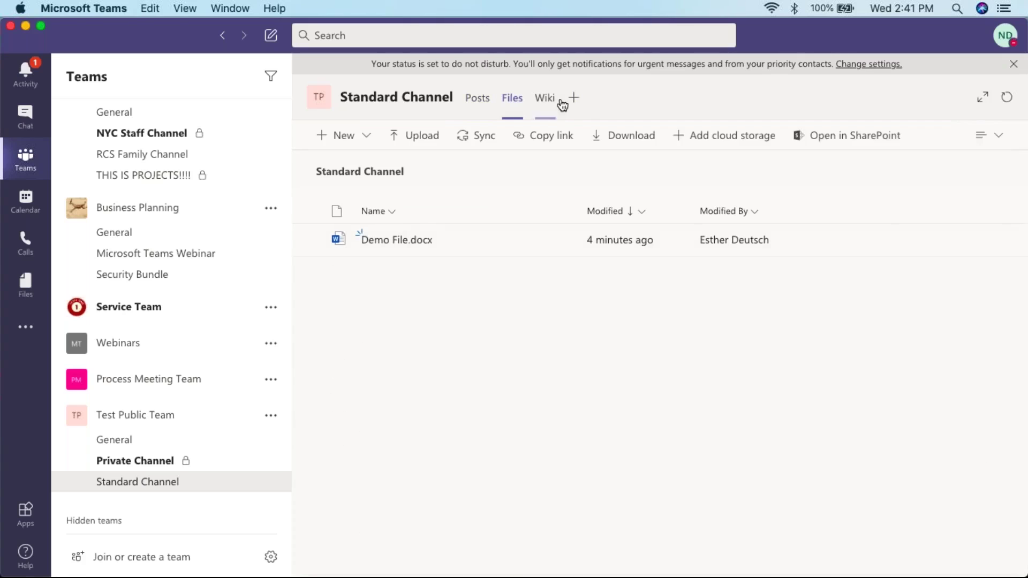
left_click(573, 99)
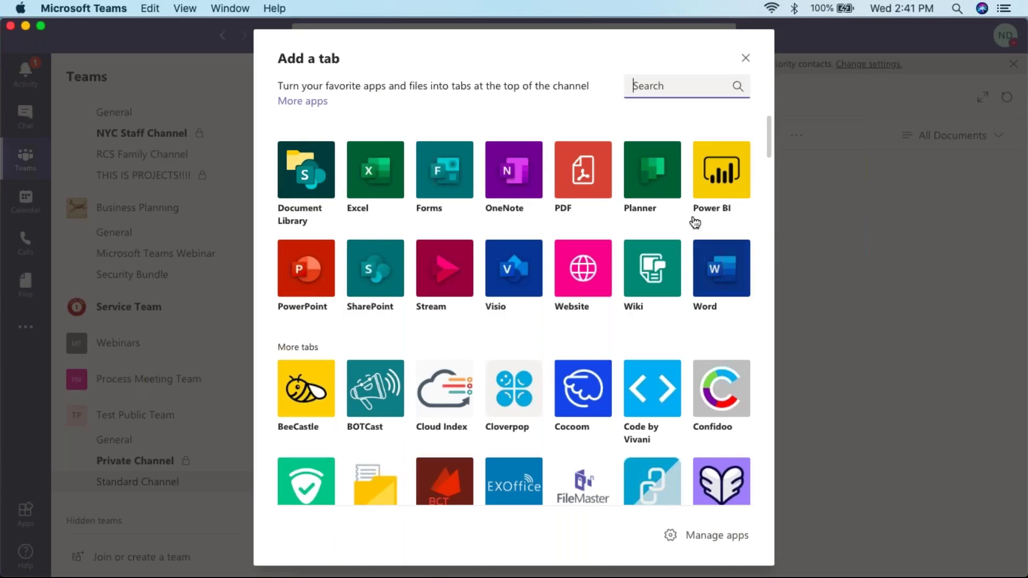
scroll(436, 340, "down", 5)
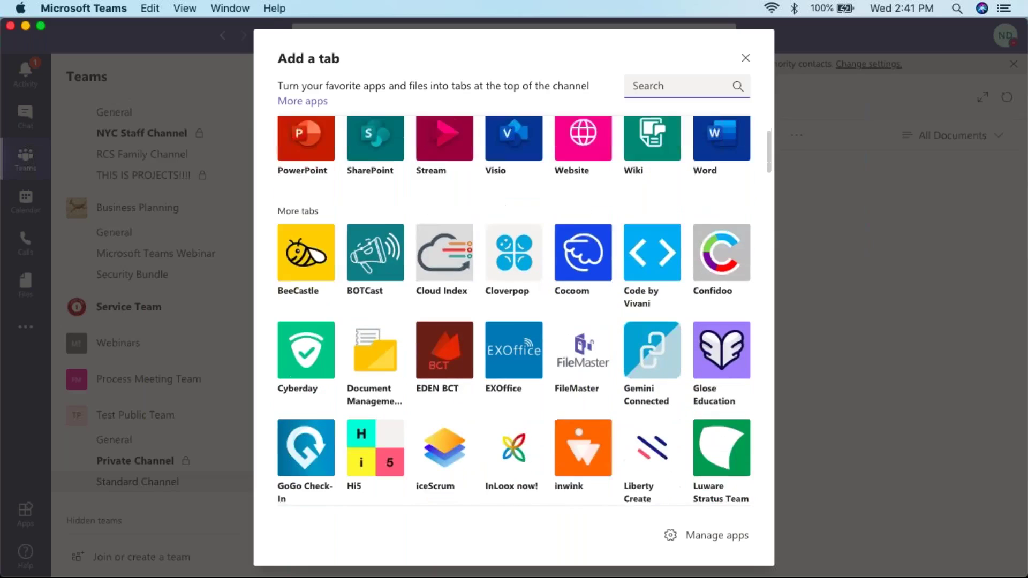
scroll(514, 310, "down", 8)
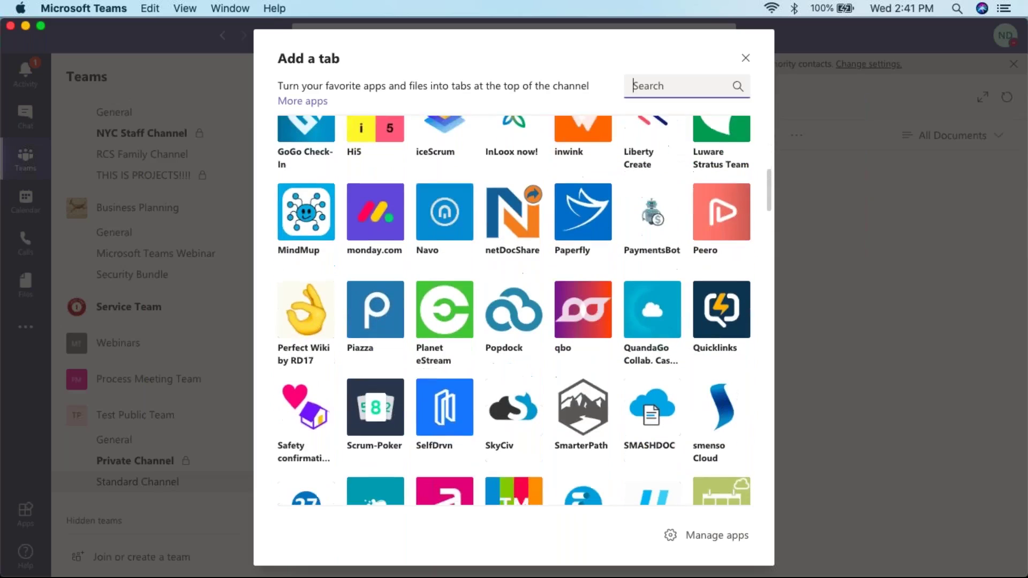
scroll(514, 311, "down", 4)
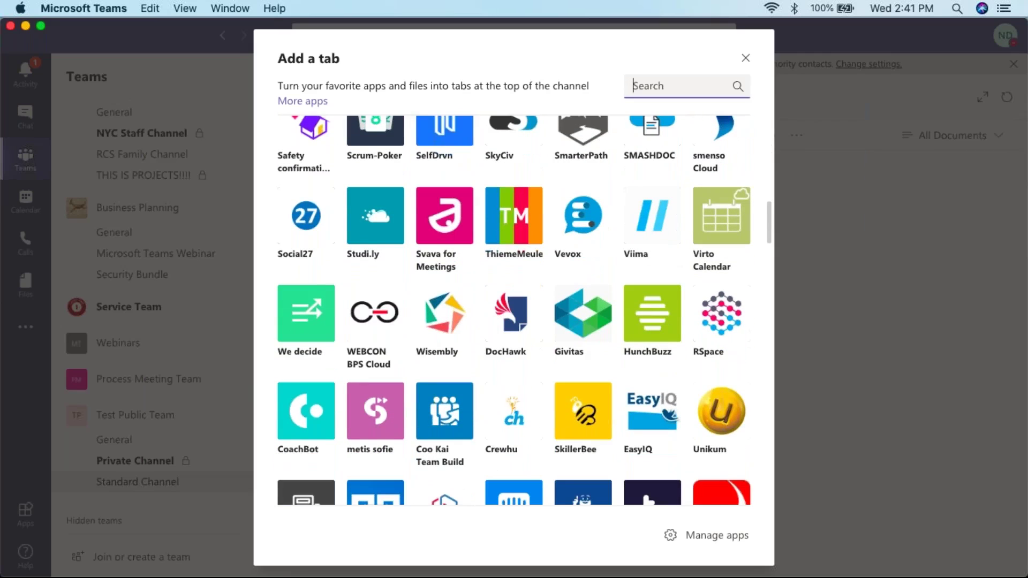
scroll(514, 310, "down", 4)
scroll(514, 311, "down", 12)
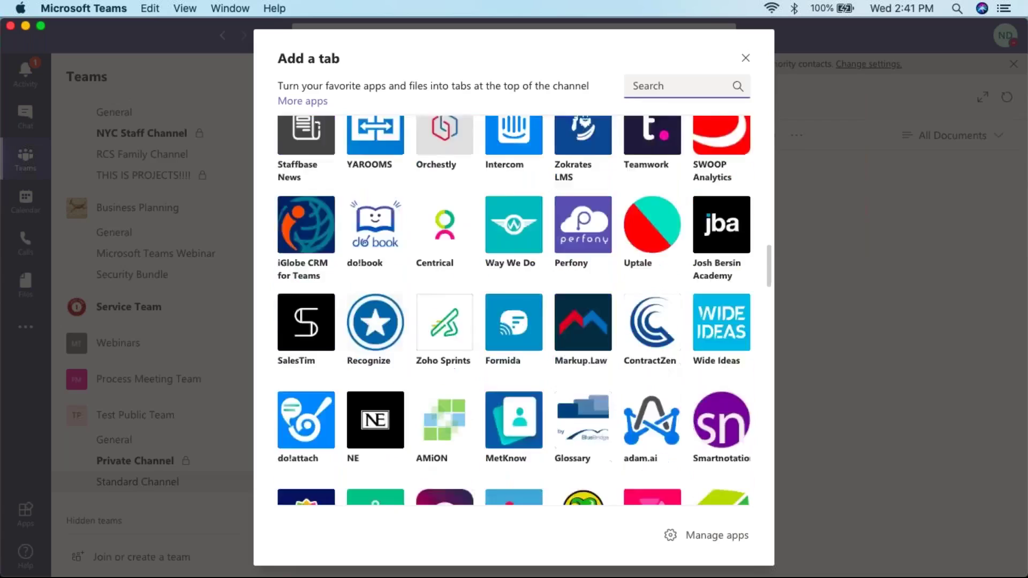
scroll(514, 310, "down", 5)
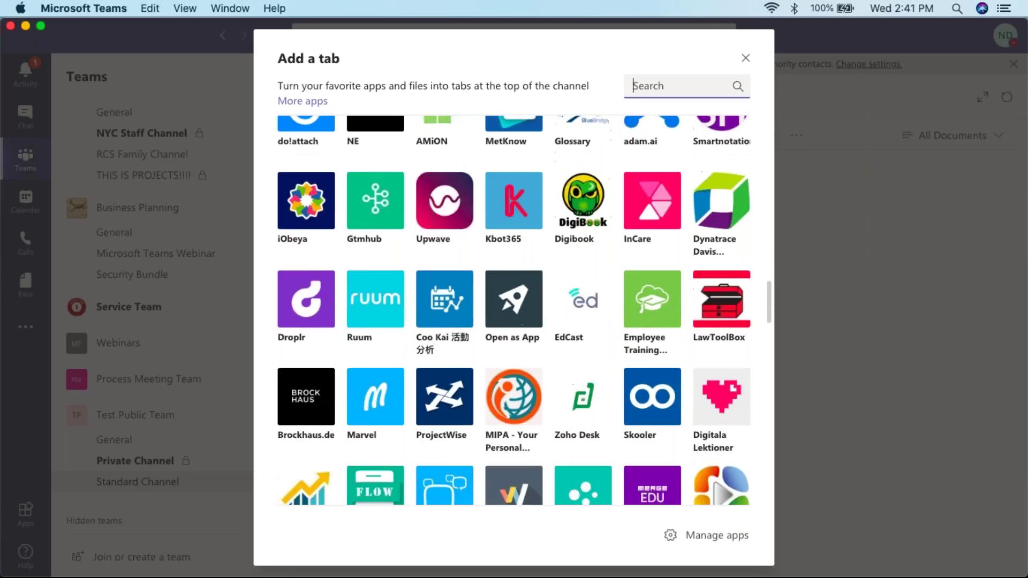
scroll(514, 311, "up", 11)
scroll(514, 310, "up", 10)
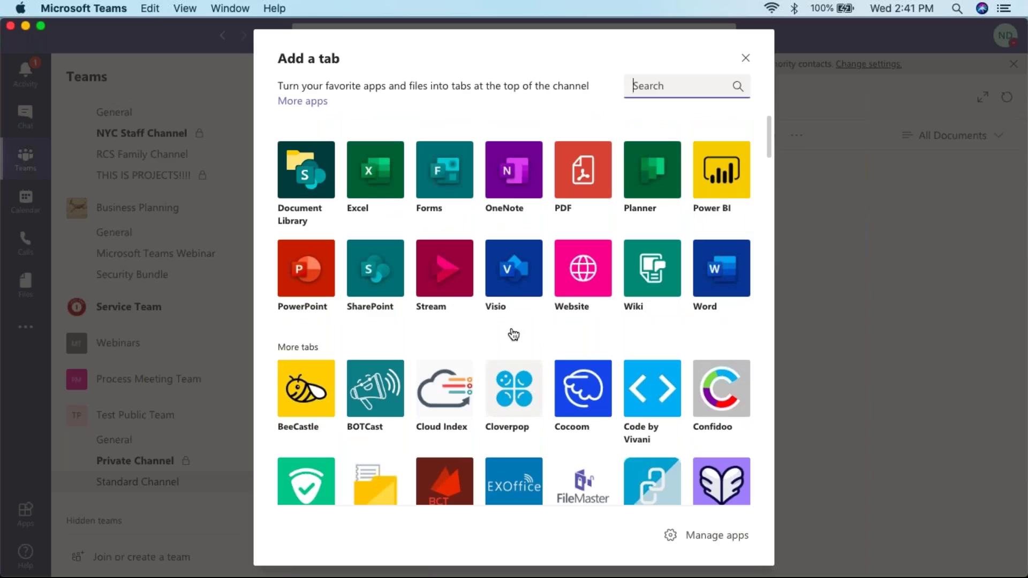
Add a Planner tab to Standard Channel with a new plan named "This is a new tab".
left_click(645, 161)
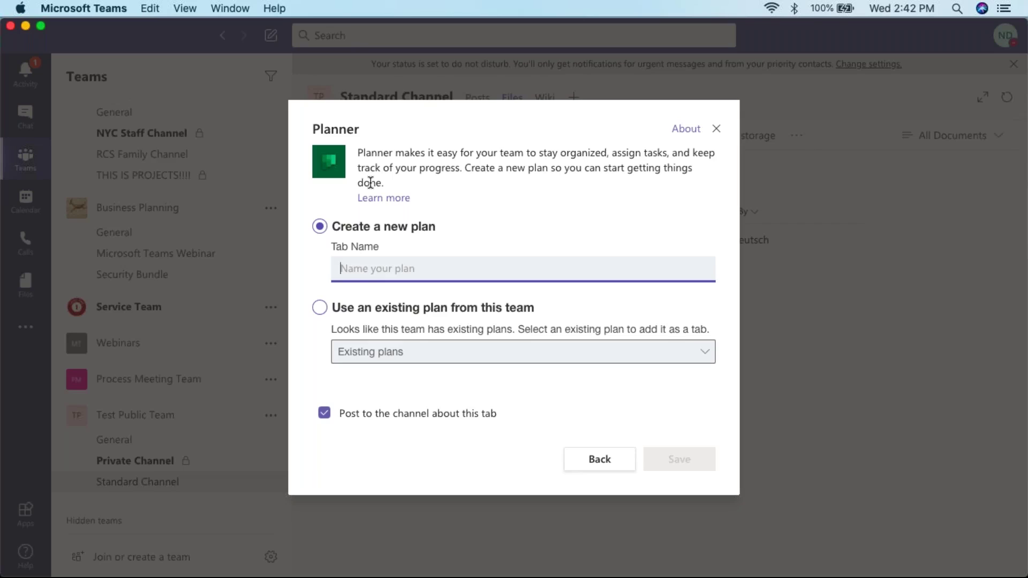
type("This is a ")
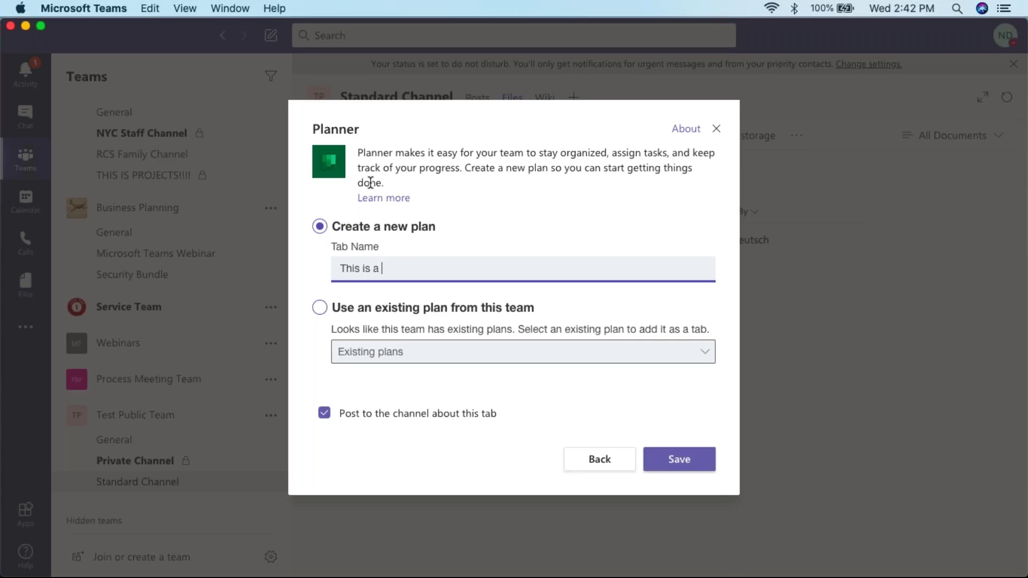
type("new tab")
left_click(693, 463)
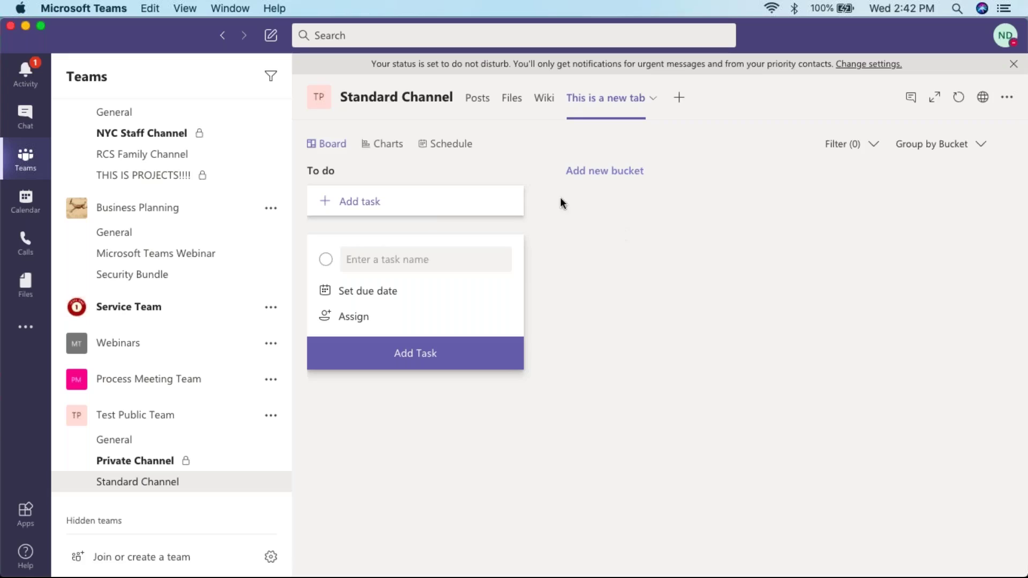
Add a task named "Task 1" to the plan's To do bucket.
left_click(372, 261)
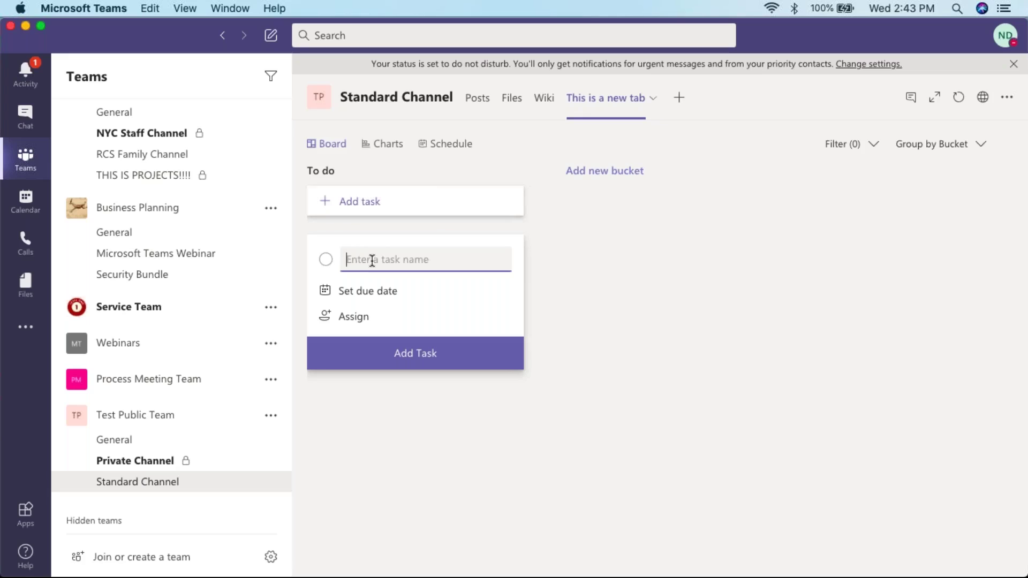
type("Task !")
key("BackSpace")
type("1")
left_click(440, 355)
Add a task named "Task 2" to the To do bucket, assigned to the first team member in the suggestions.
left_click(378, 262)
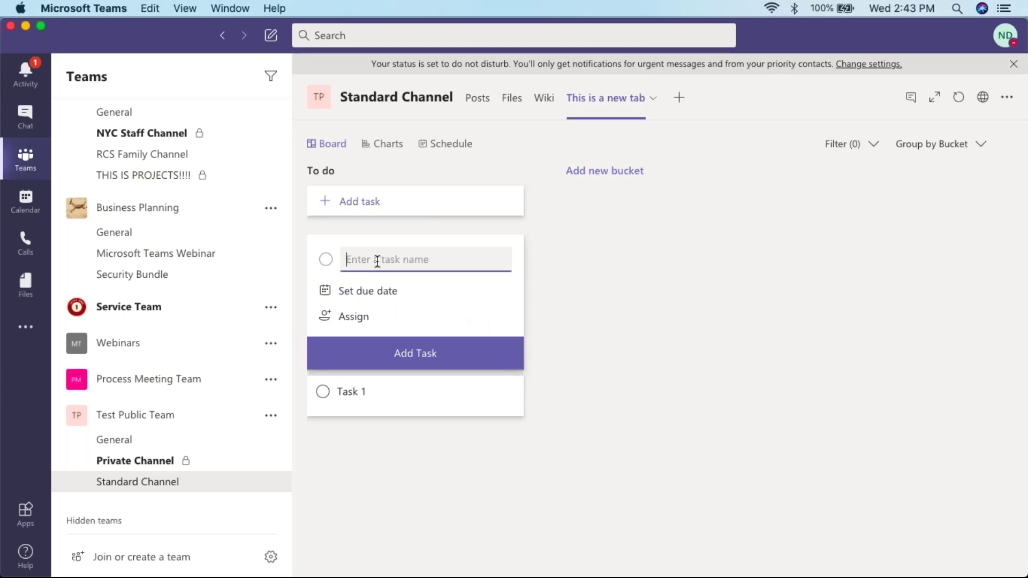
type("Task 2")
left_click(351, 317)
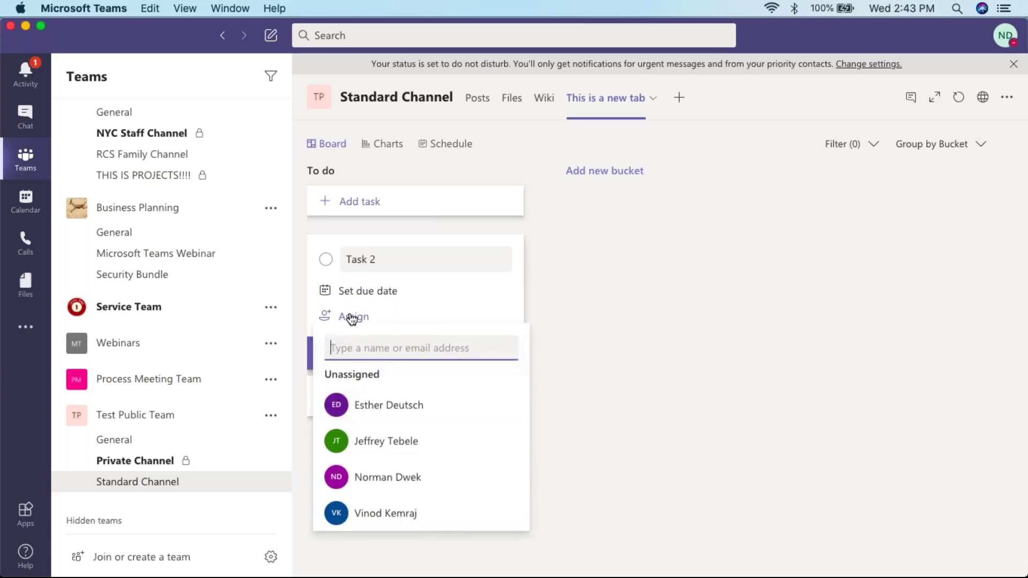
left_click(391, 405)
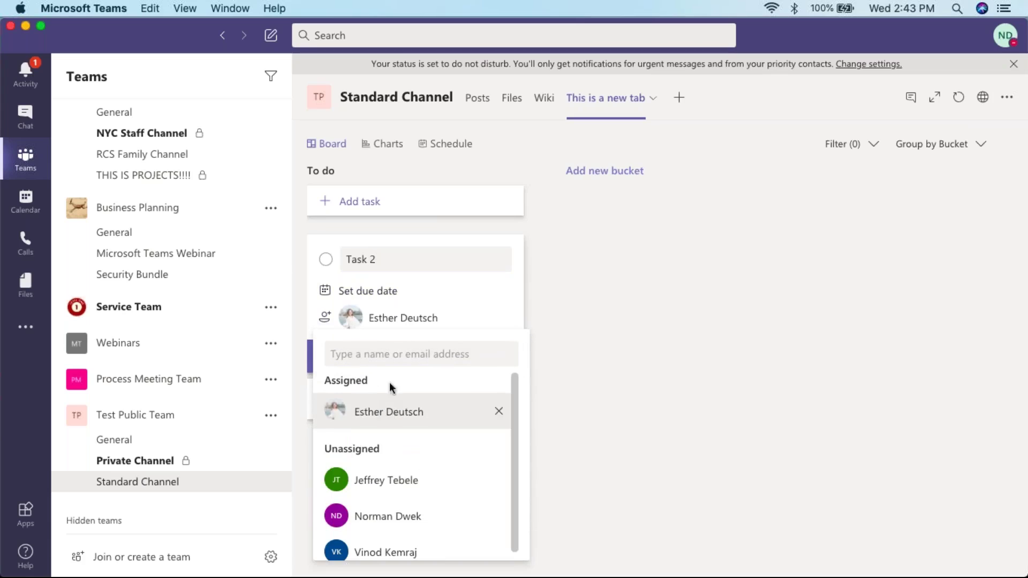
left_click(592, 369)
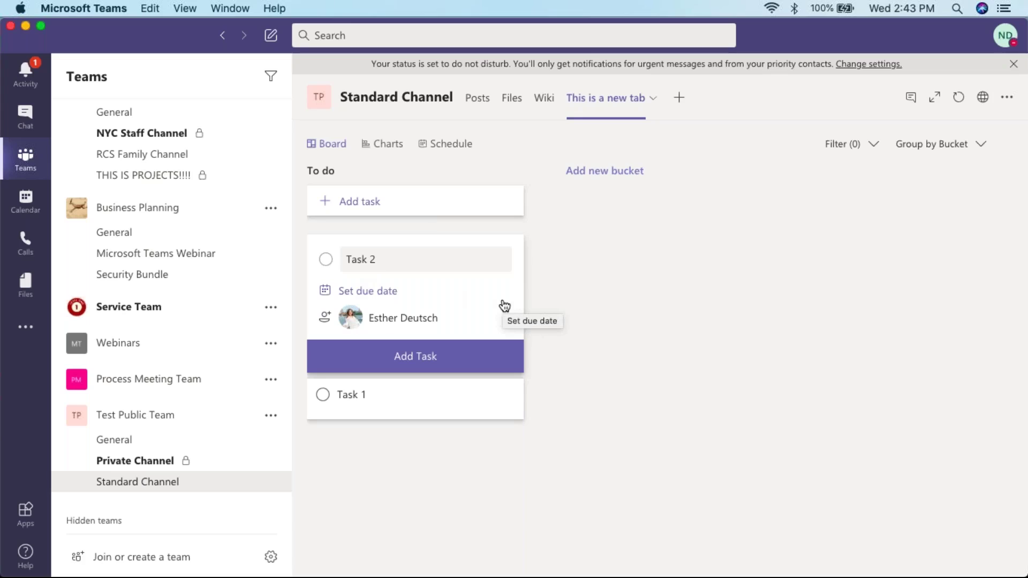
left_click(421, 356)
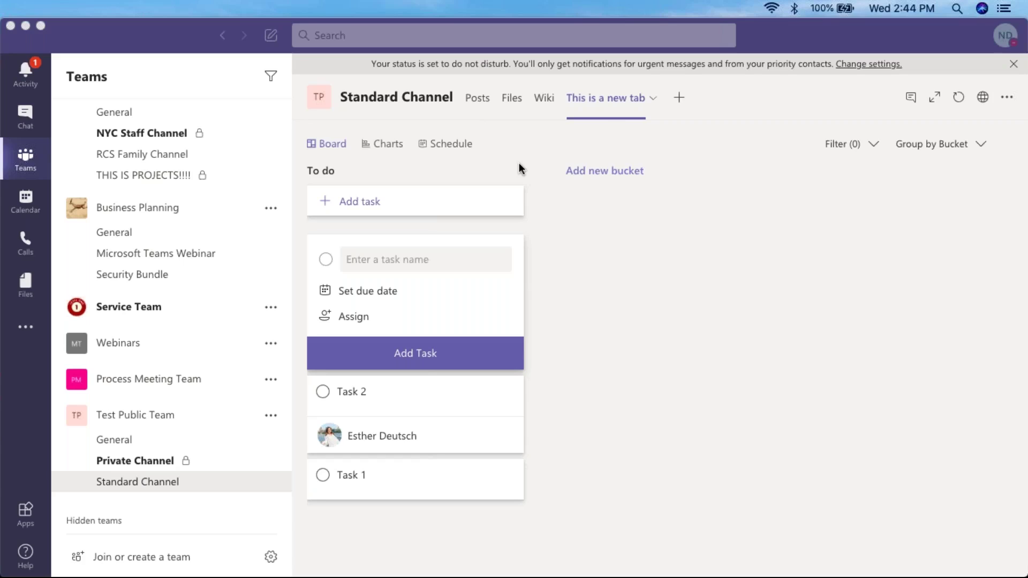
Return to Standard Channel's posts and set the availability status to Available.
left_click(472, 101)
left_click(472, 99)
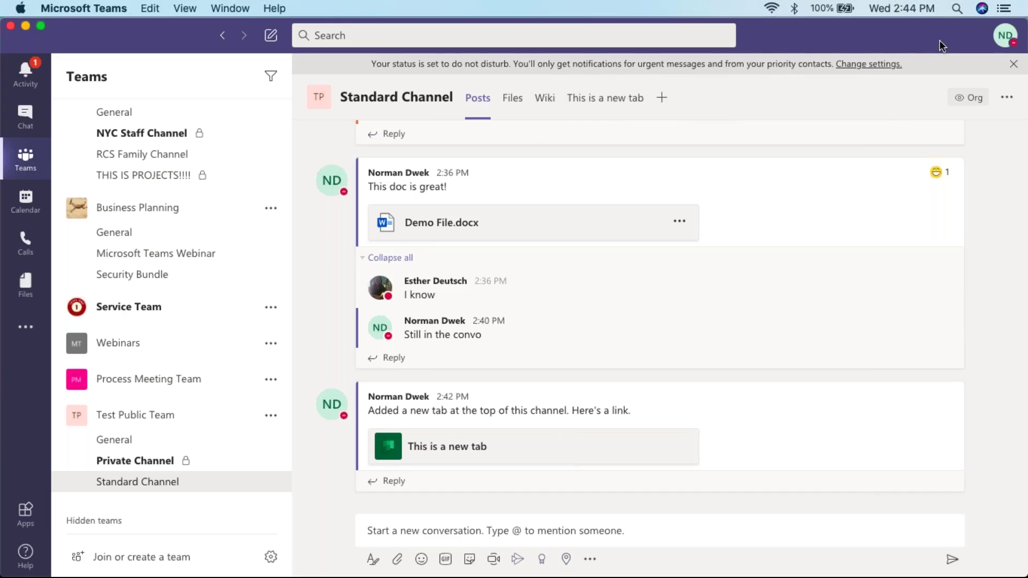
left_click(1007, 37)
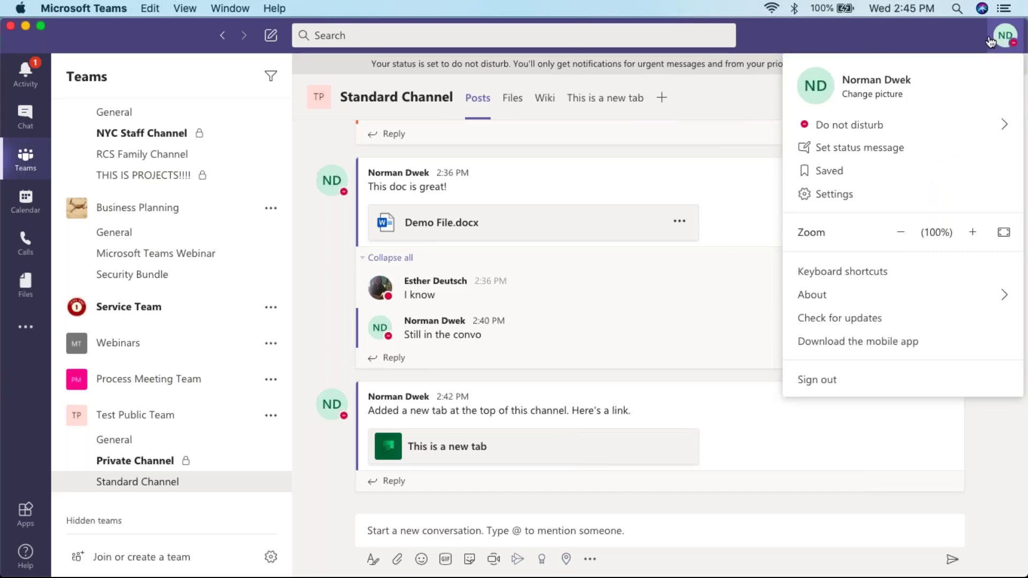
left_click(1009, 36)
left_click(1006, 36)
mouse_move(860, 130)
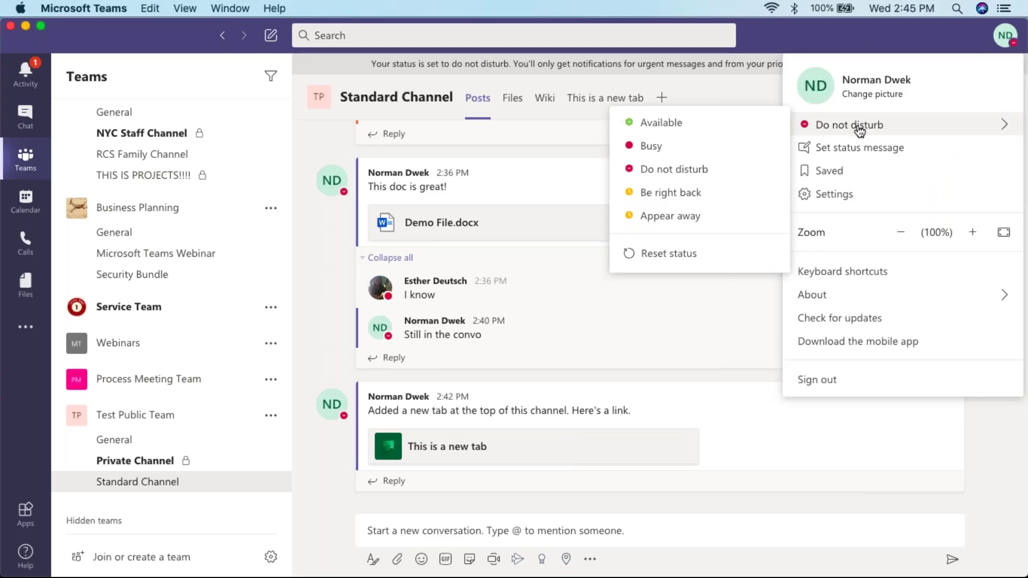
left_click(661, 124)
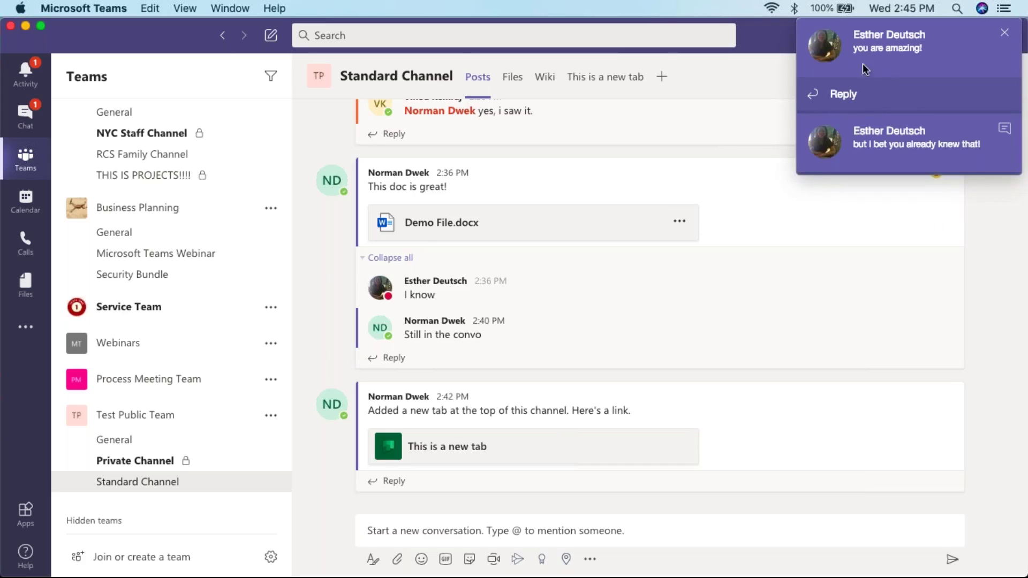
Open the incoming chat from its notification and react with a heart to the message "you are amazing!".
left_click(813, 95)
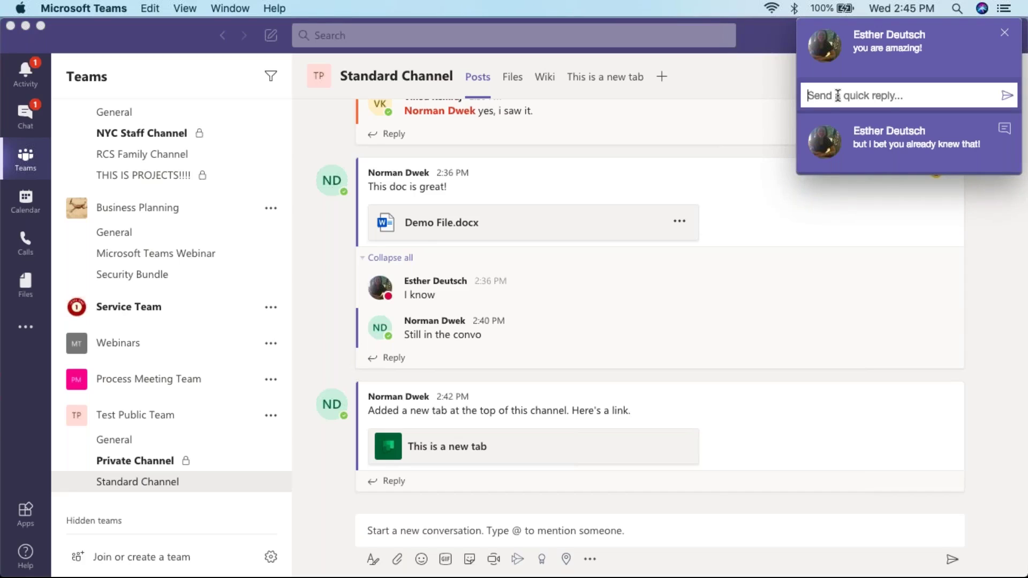
left_click(891, 49)
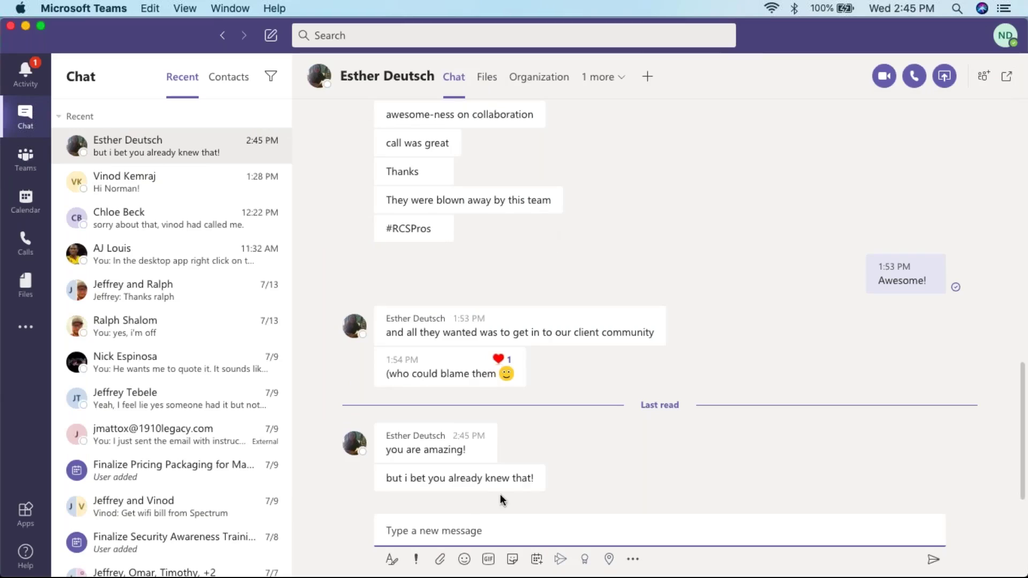
mouse_move(435, 436)
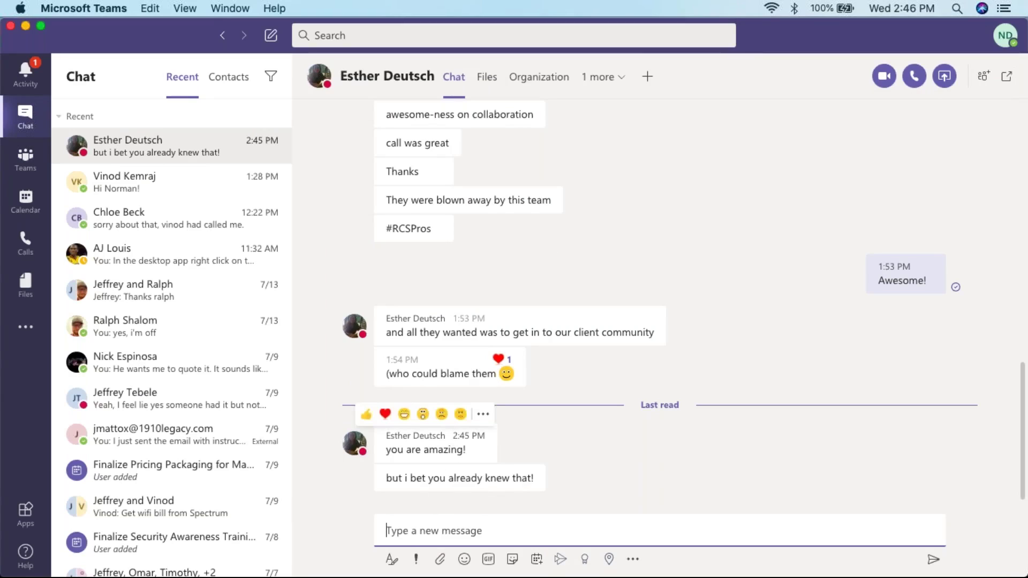
left_click(384, 413)
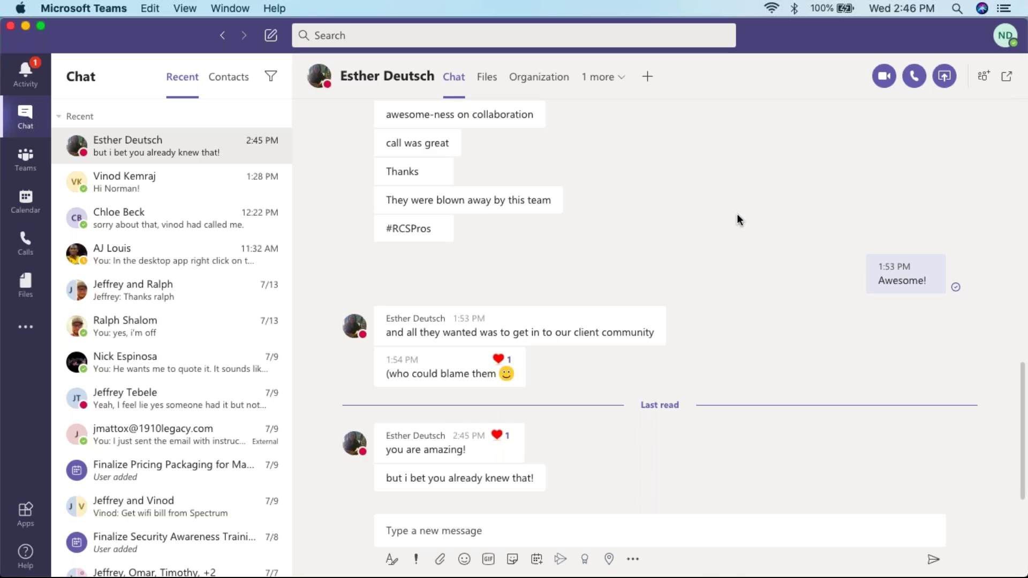
Set the availability status to Do not disturb and review the other status choices.
left_click(1005, 35)
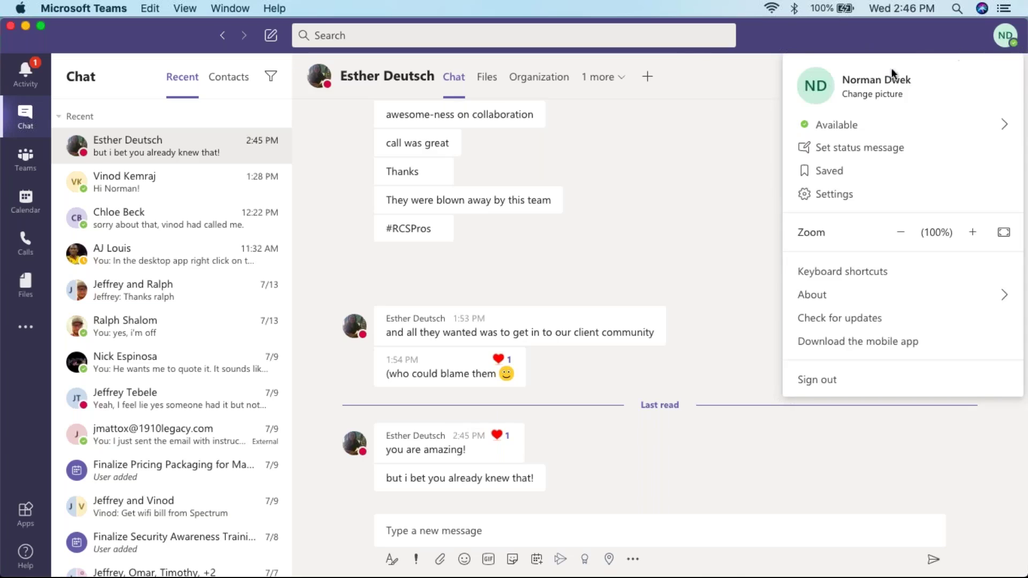
mouse_move(838, 127)
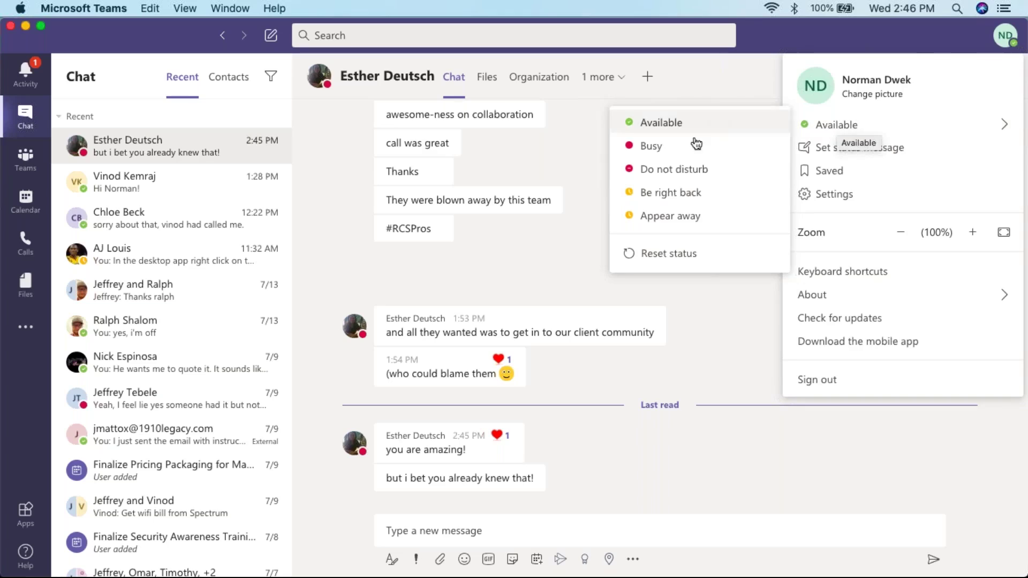
left_click(656, 168)
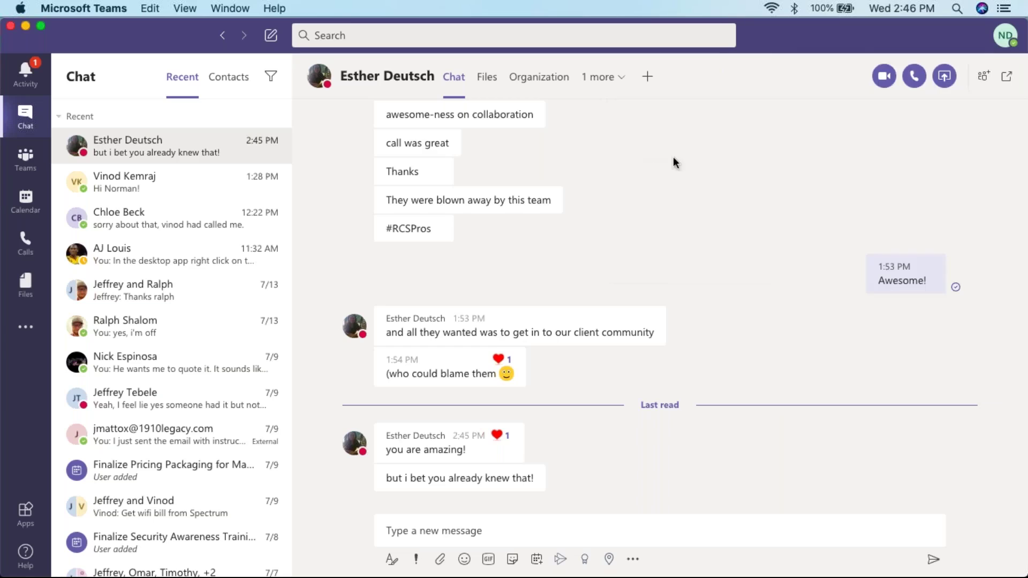
left_click(1008, 36)
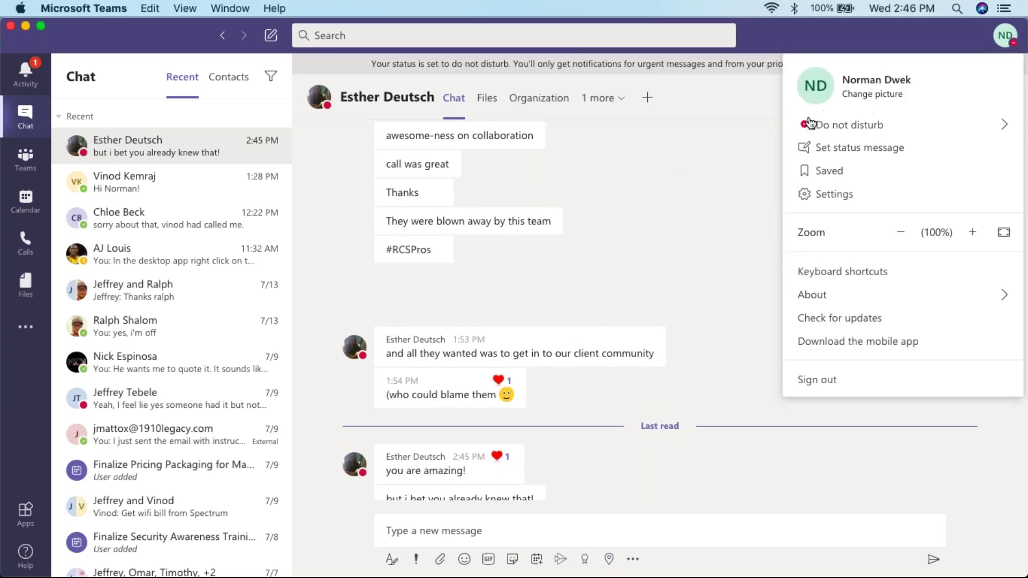
mouse_move(818, 124)
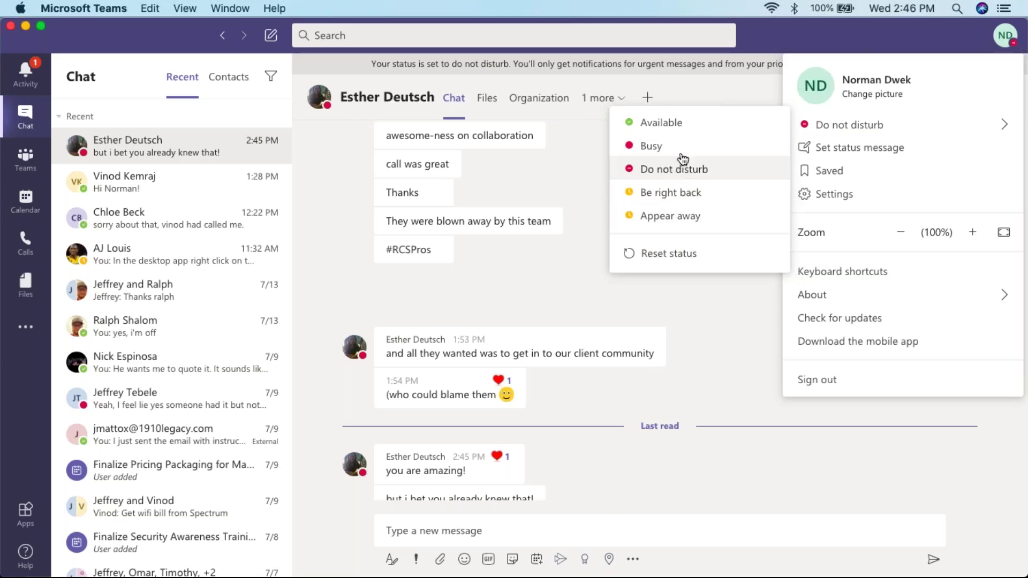
left_click(712, 88)
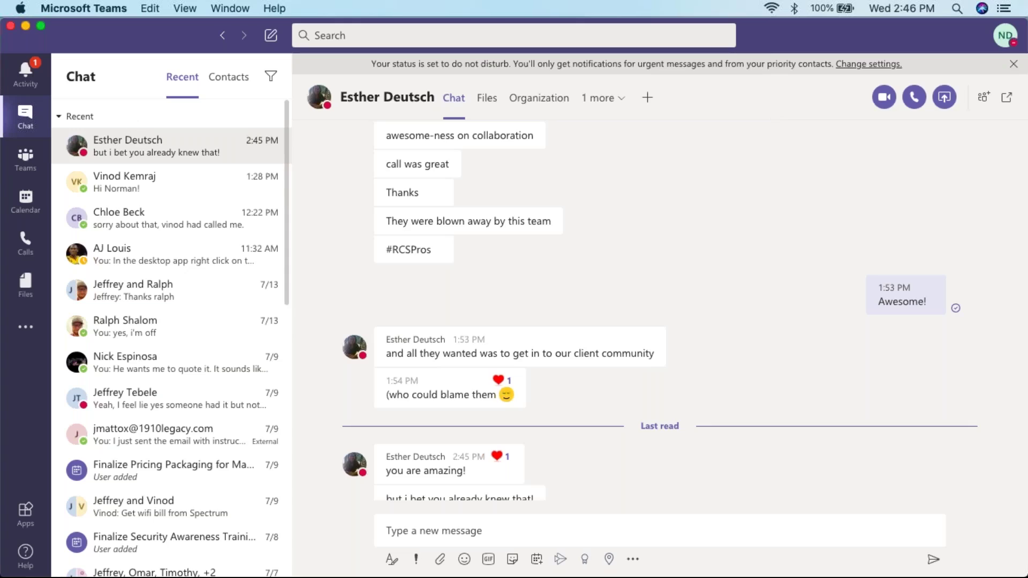
Review the additional options for the most recent chat, including Notify when available, without applying any.
mouse_move(247, 147)
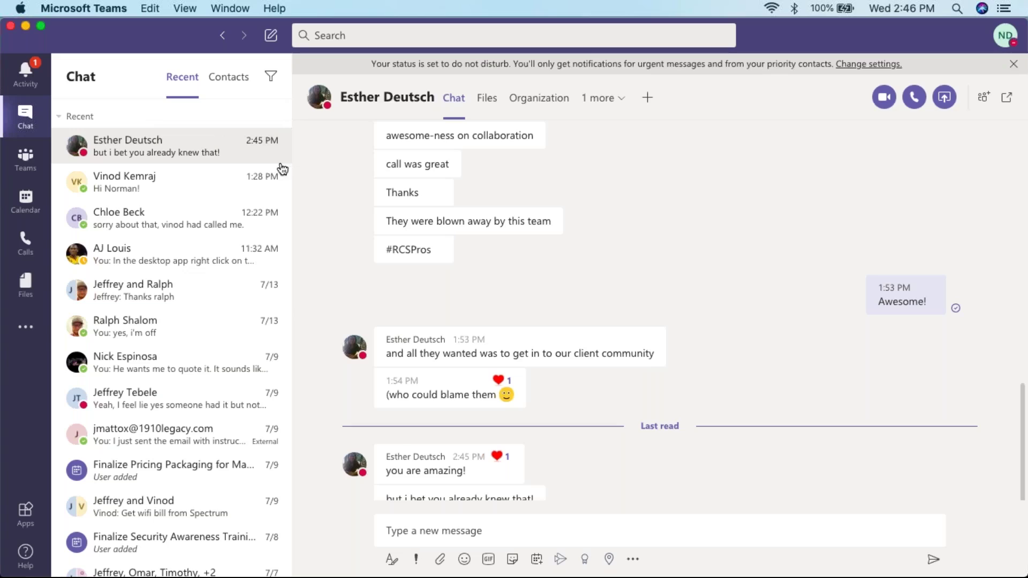
mouse_move(275, 154)
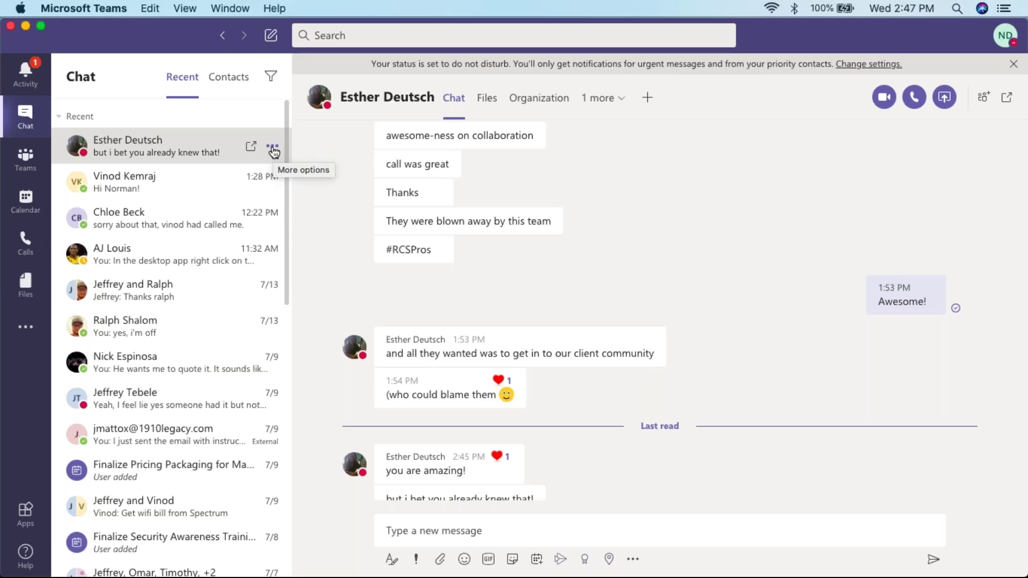
left_click(273, 147)
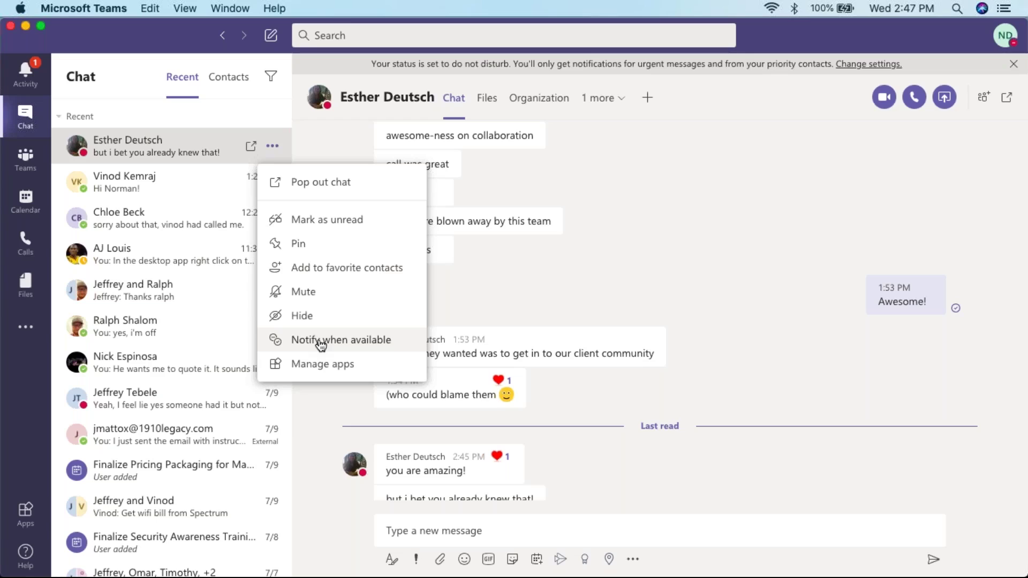
left_click(603, 276)
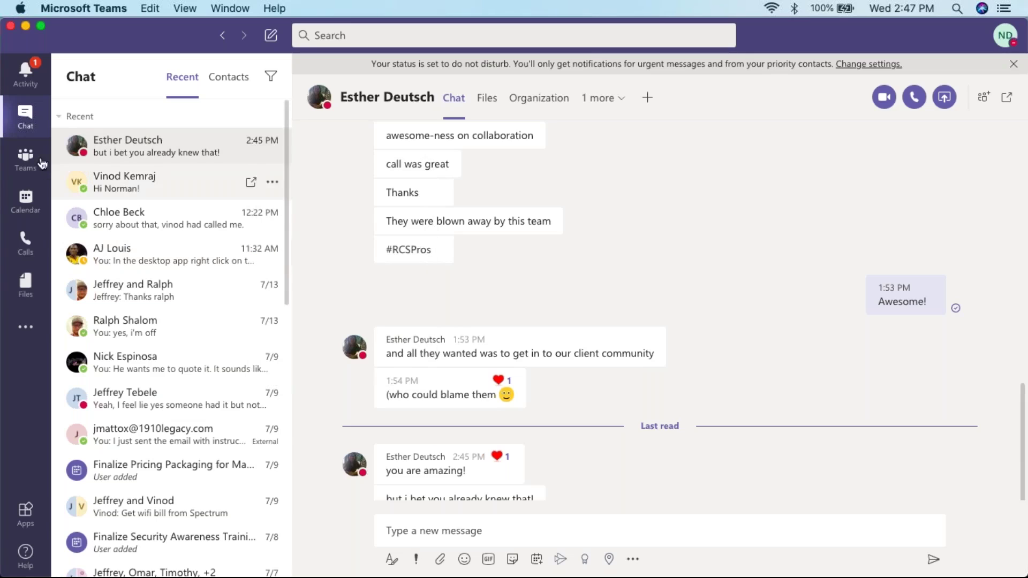
Examine the custom notification settings of Standard Channel, including the choices for all new posts, and close them without saving.
left_click(26, 161)
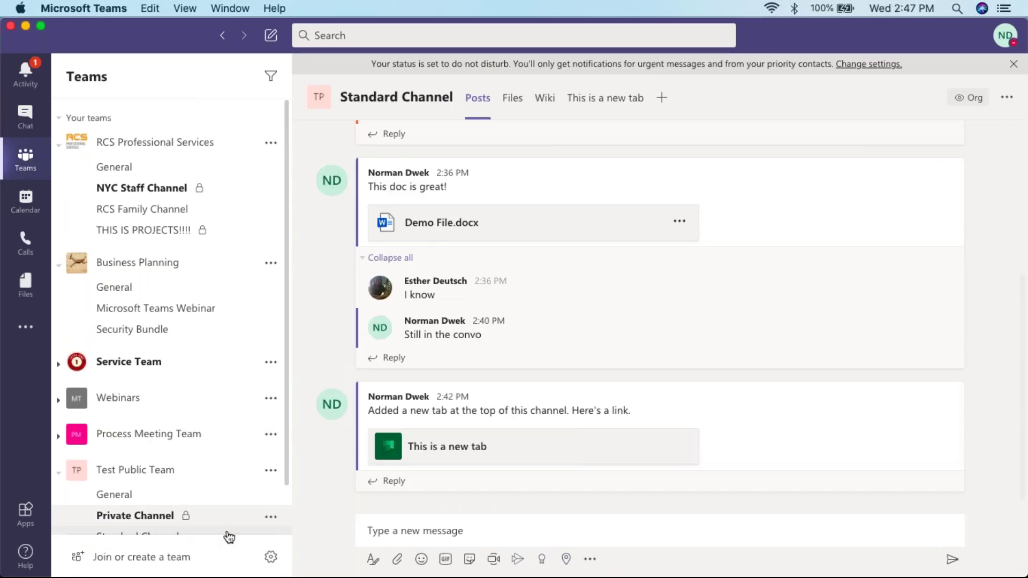
scroll(249, 495, "down", 2)
left_click(271, 481)
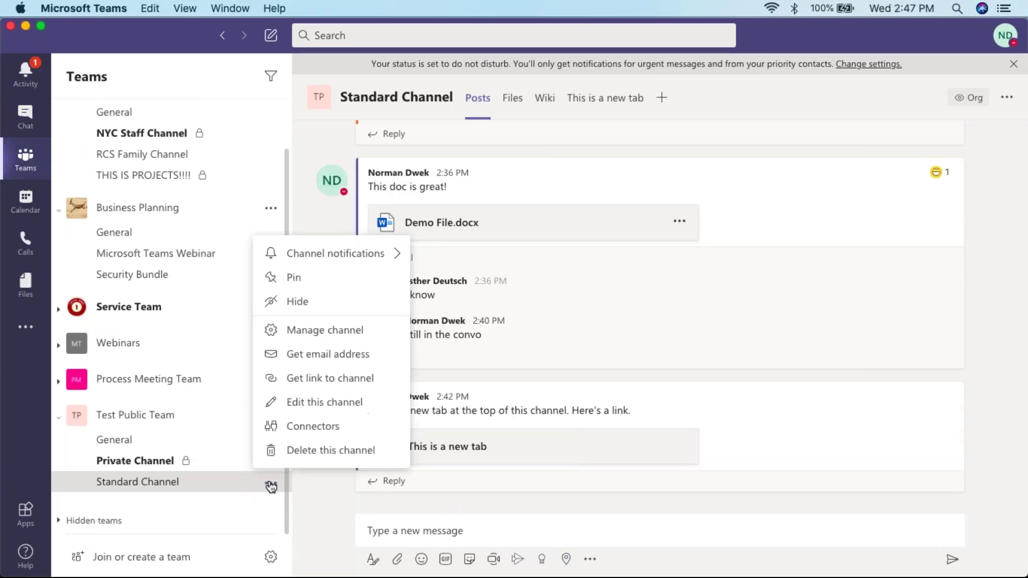
mouse_move(329, 260)
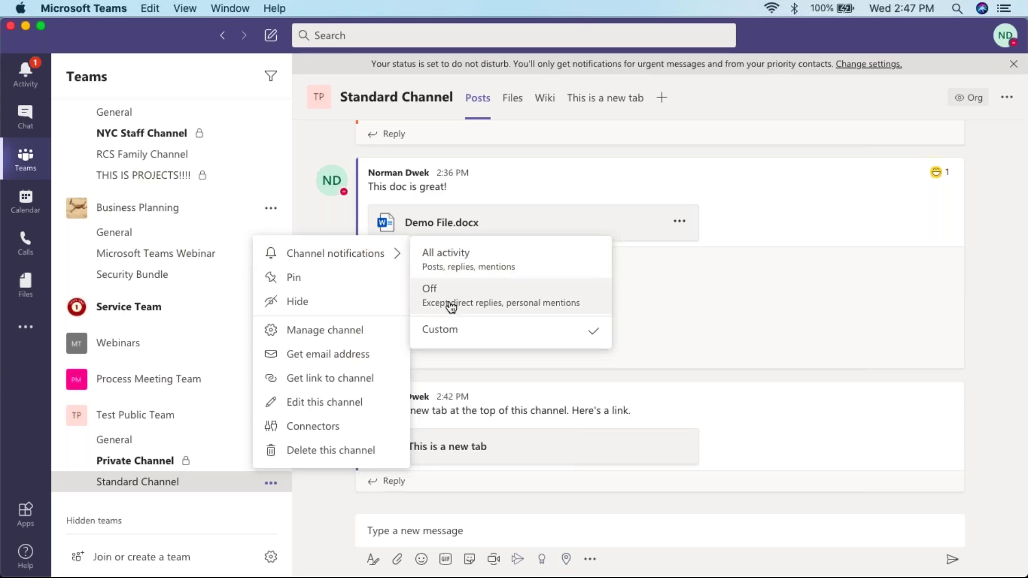
left_click(449, 335)
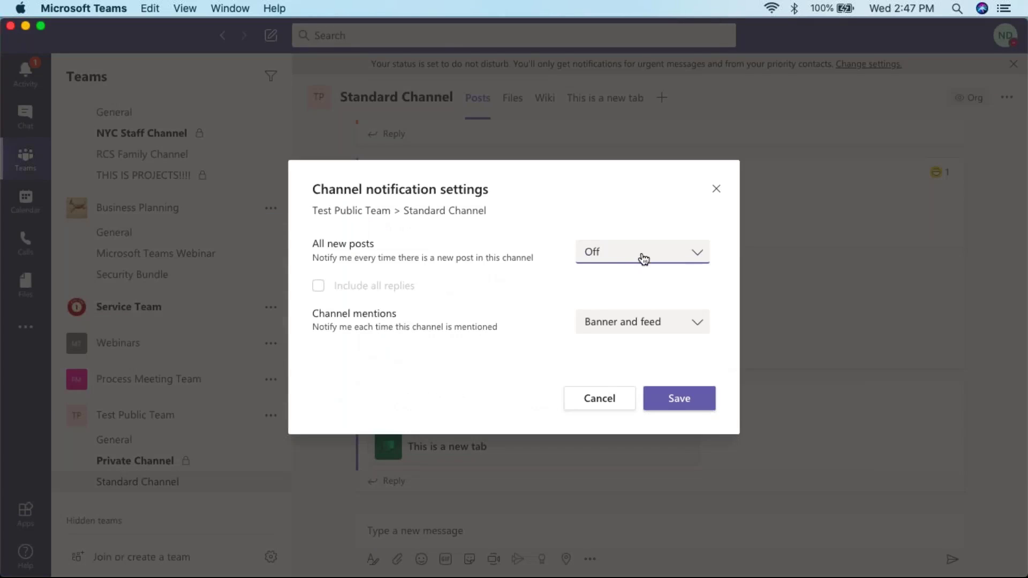
left_click(643, 259)
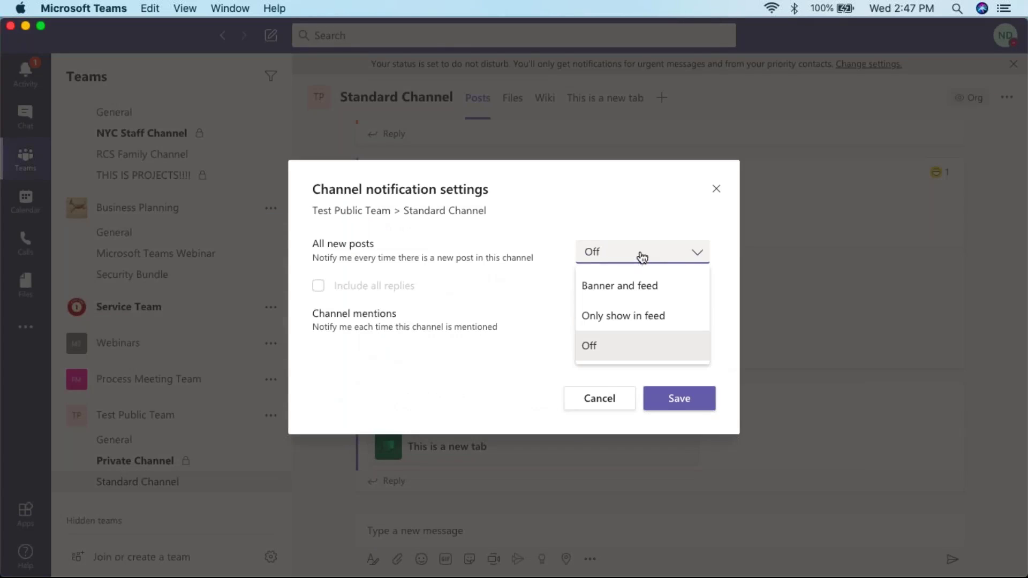
left_click(716, 189)
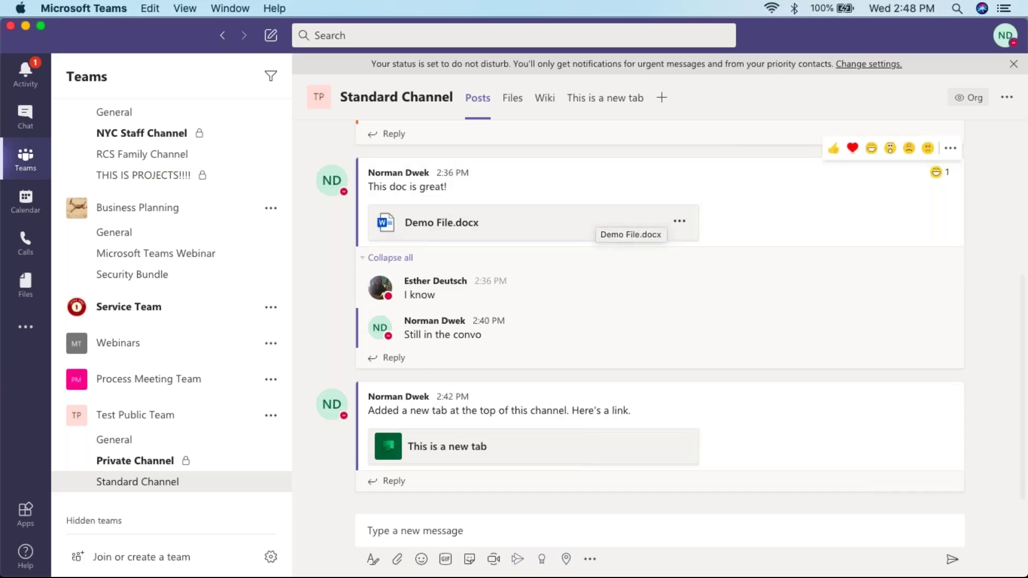
left_click(369, 531)
type("@")
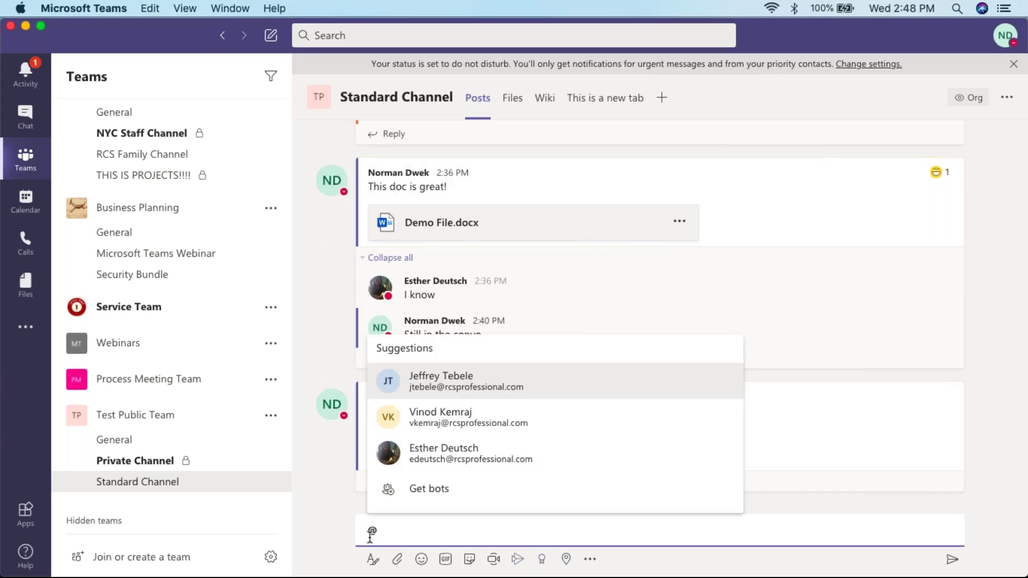
key("BackSpace")
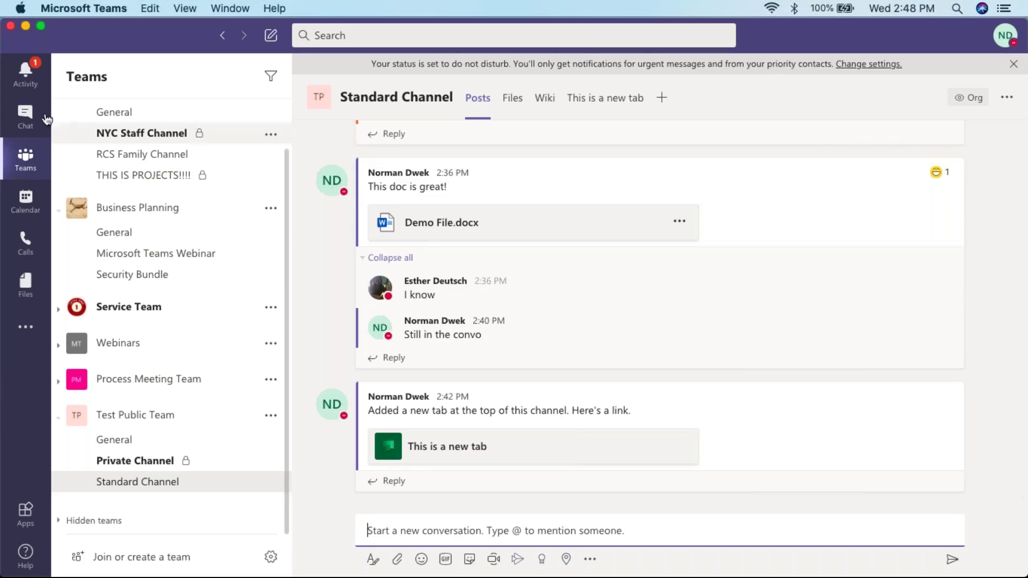
View the files shared in the most recent chat and the overview of recent files across all teams.
left_click(25, 117)
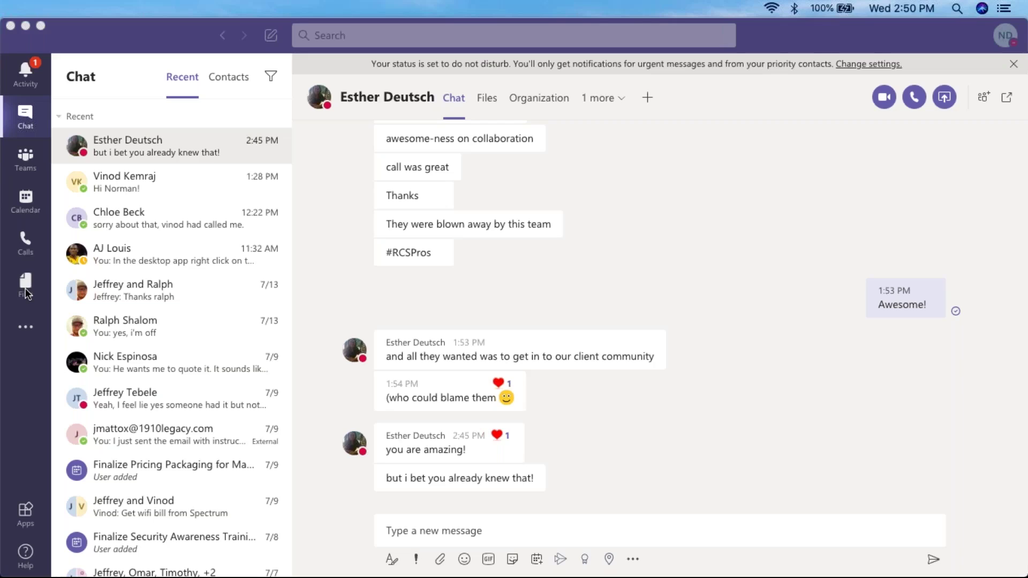
left_click(486, 102)
left_click(486, 102)
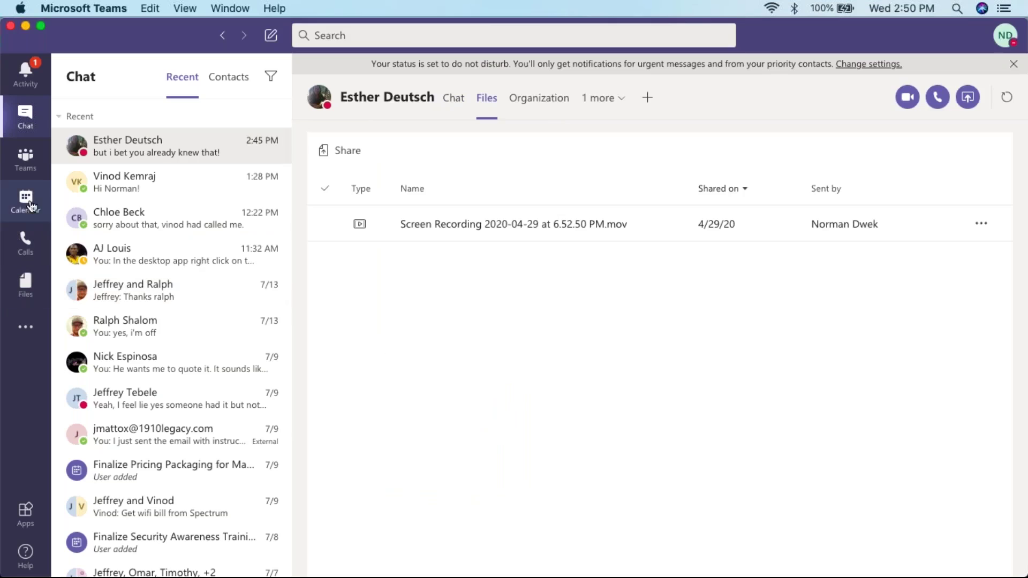
left_click(26, 163)
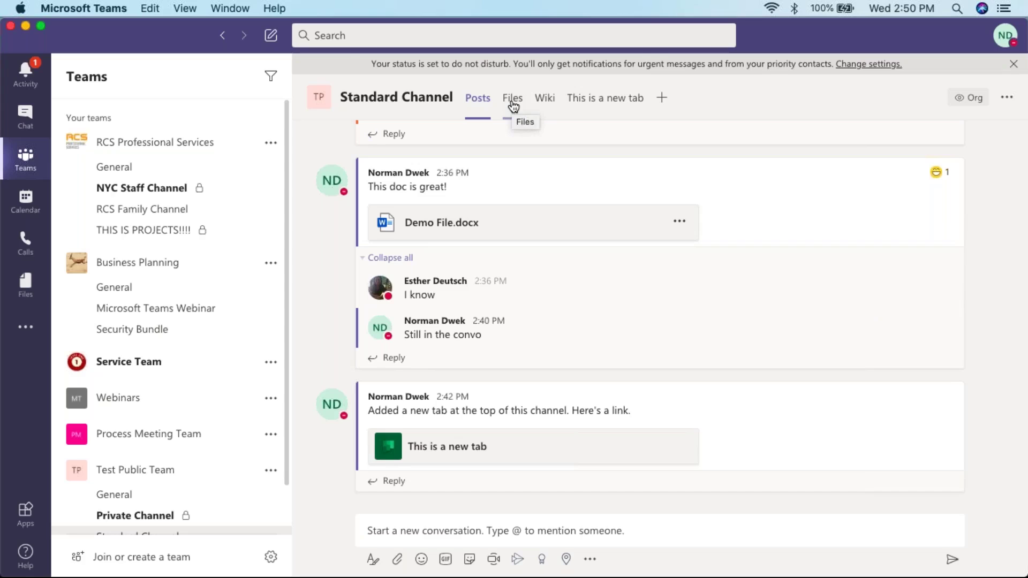
left_click(27, 284)
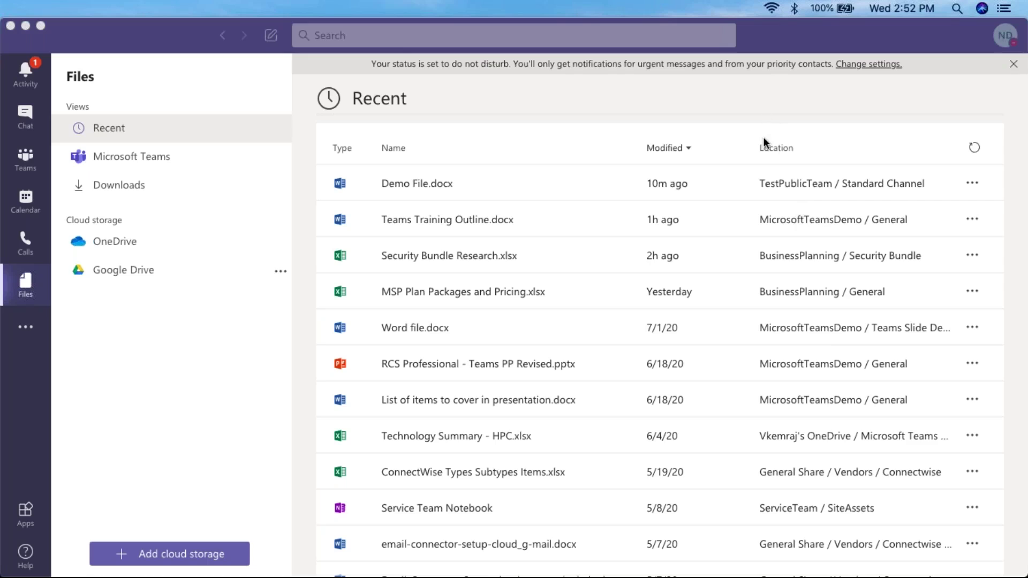
Open Private Channel in Test Public Team and read its conversation.
left_click(23, 115)
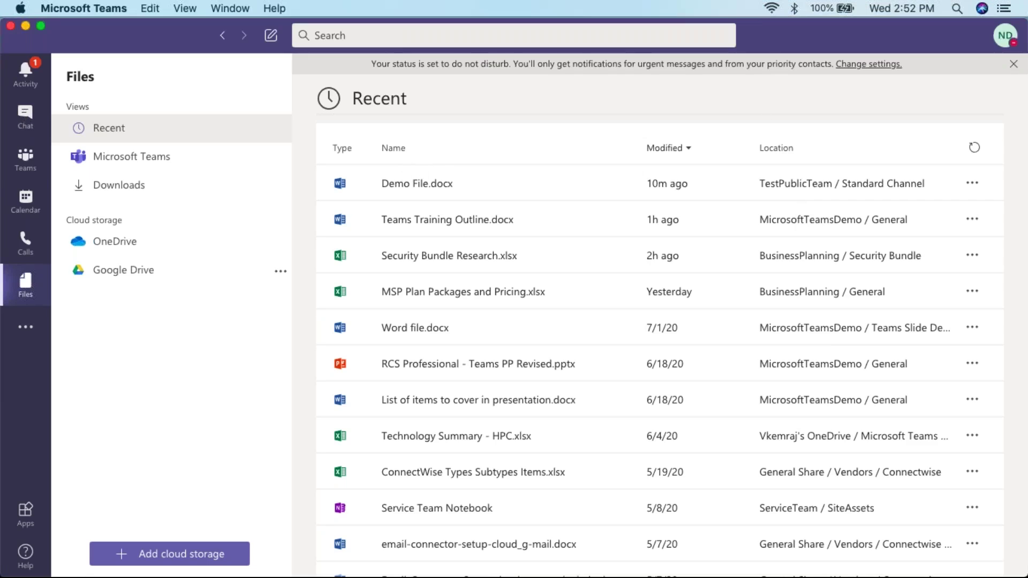
left_click(22, 158)
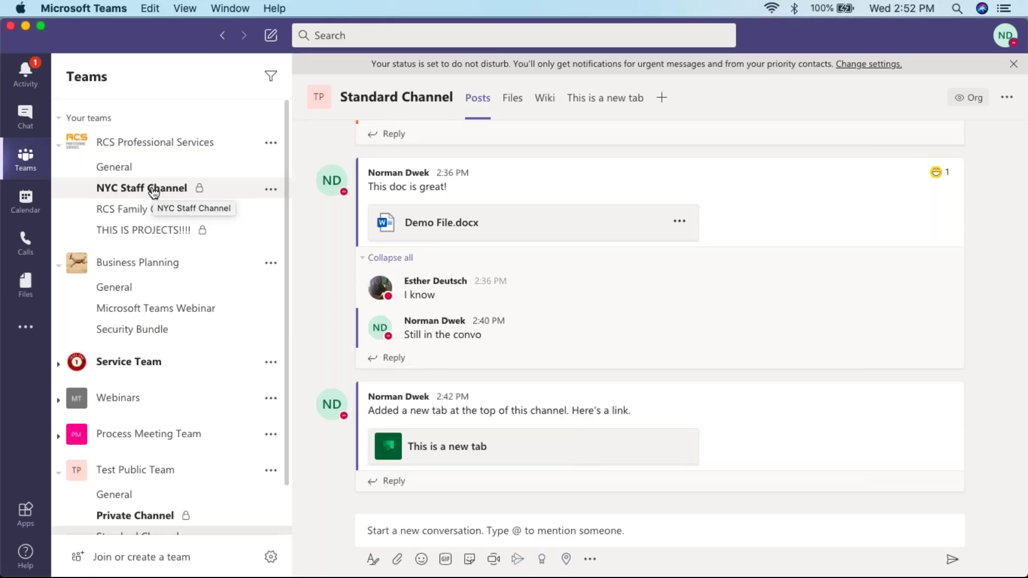
scroll(165, 271, "down", 2)
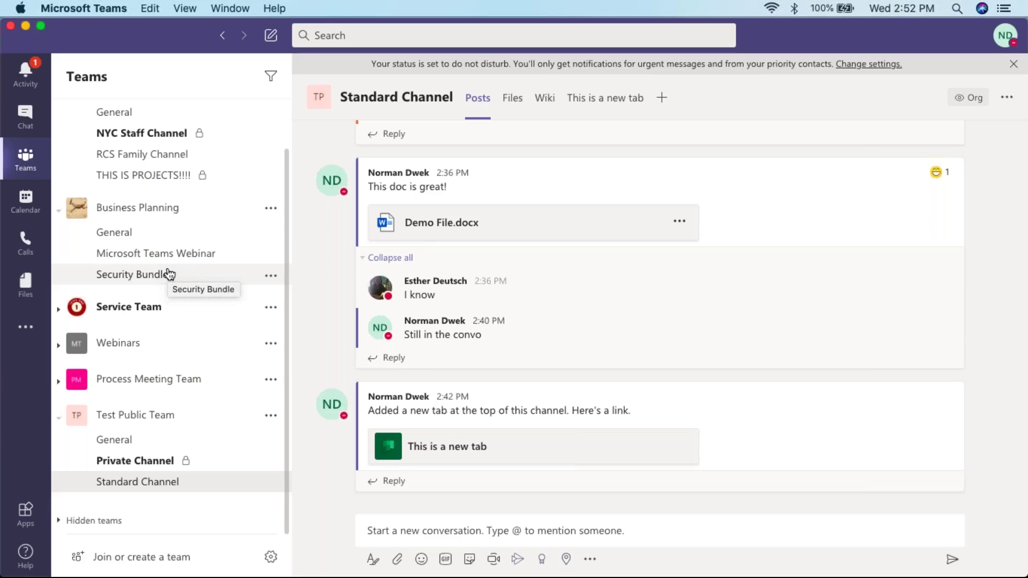
left_click(141, 462)
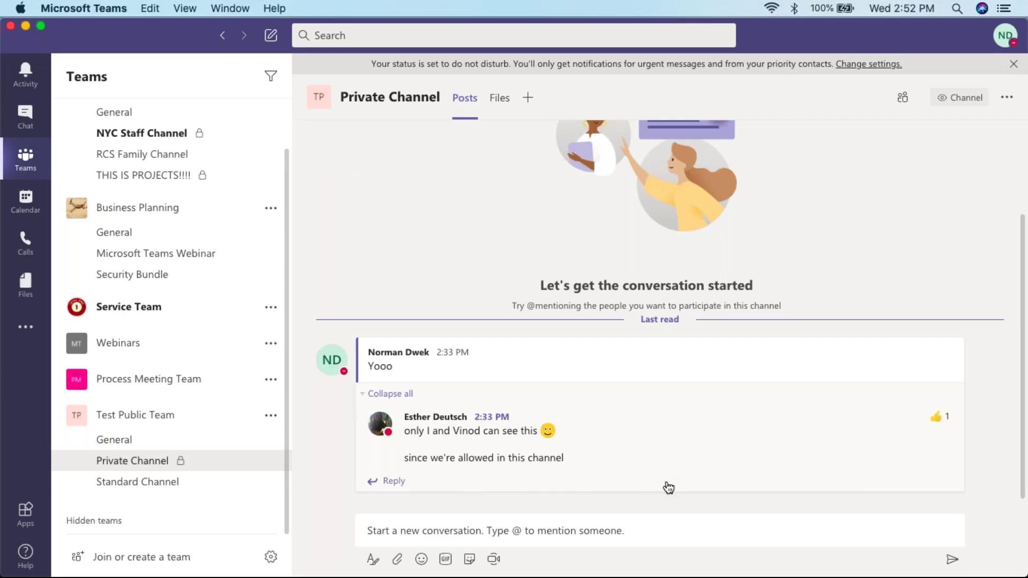
mouse_move(464, 458)
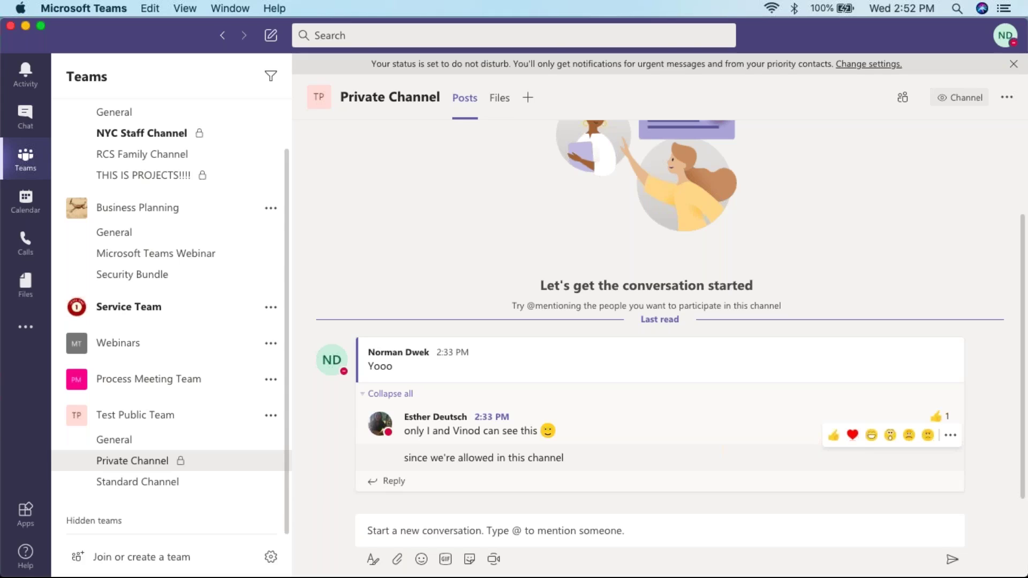
Compare the list of recent chats with the list of teams and channels, including those in Test Public Team.
left_click(22, 130)
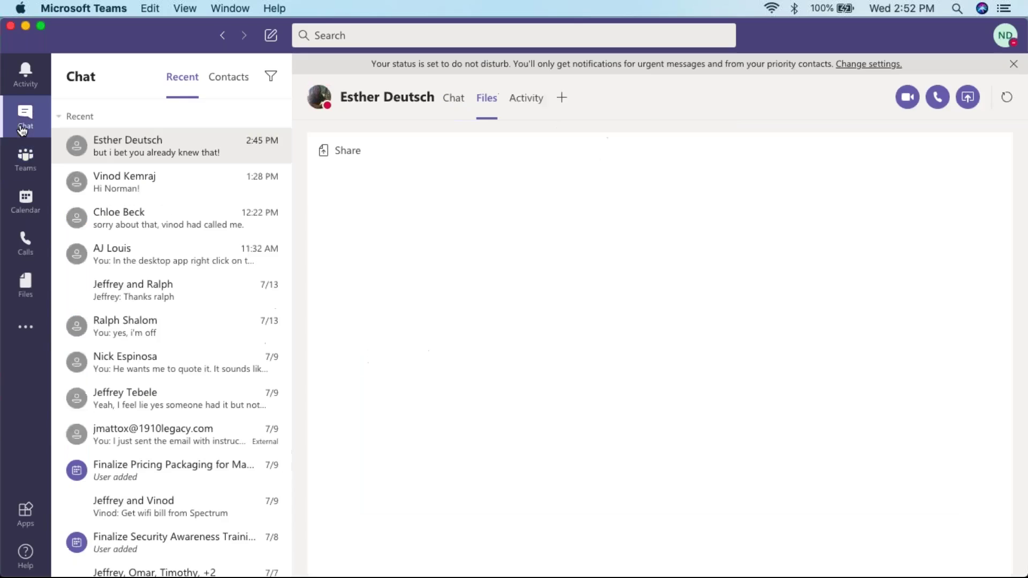
left_click(23, 154)
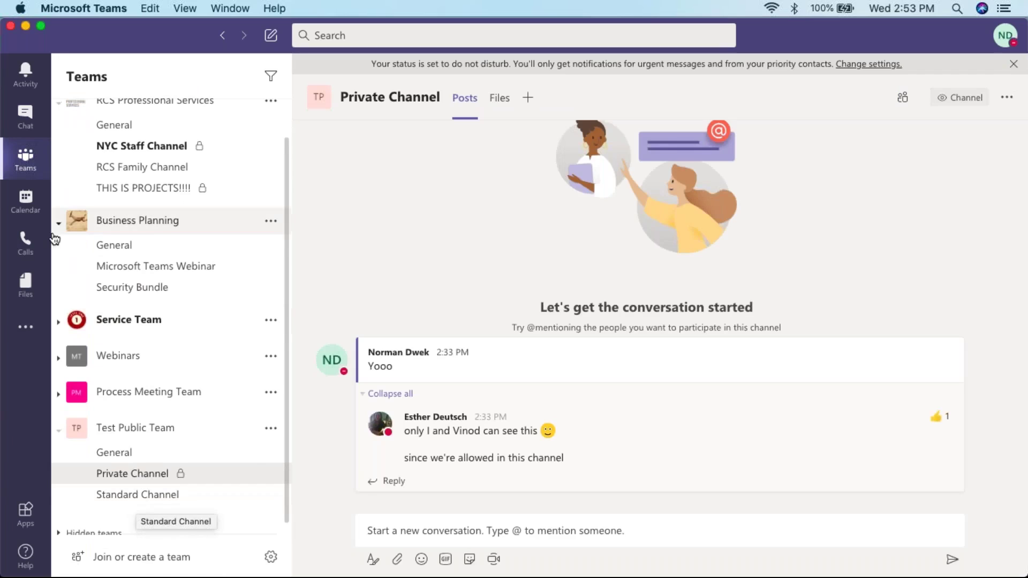
left_click(24, 122)
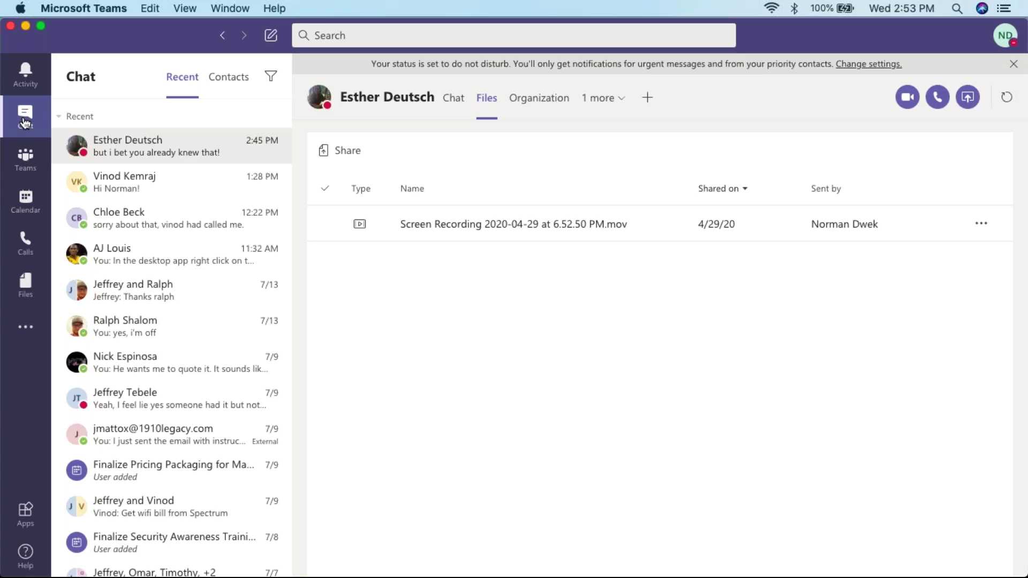
left_click(25, 159)
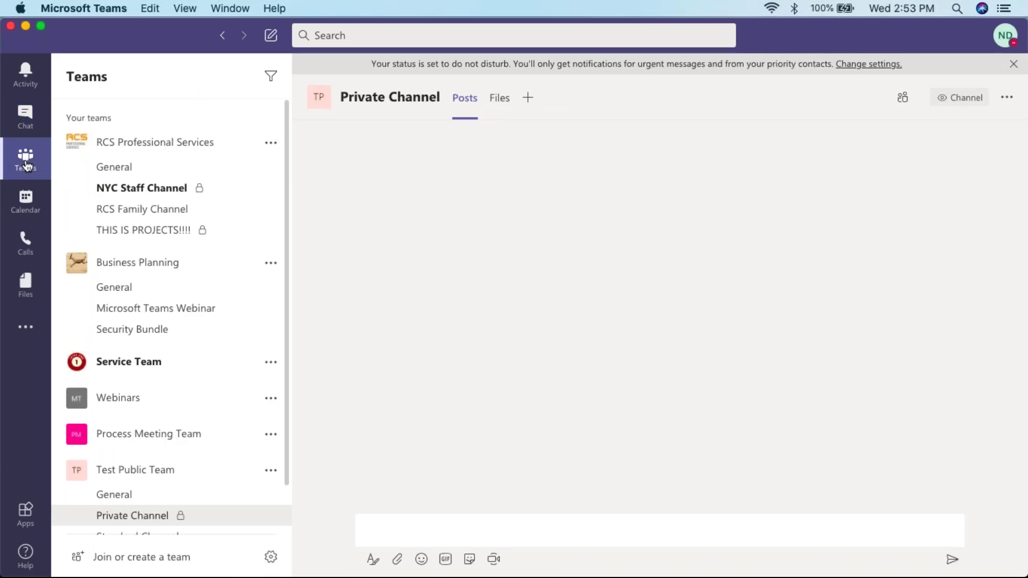
scroll(98, 227, "down", 2)
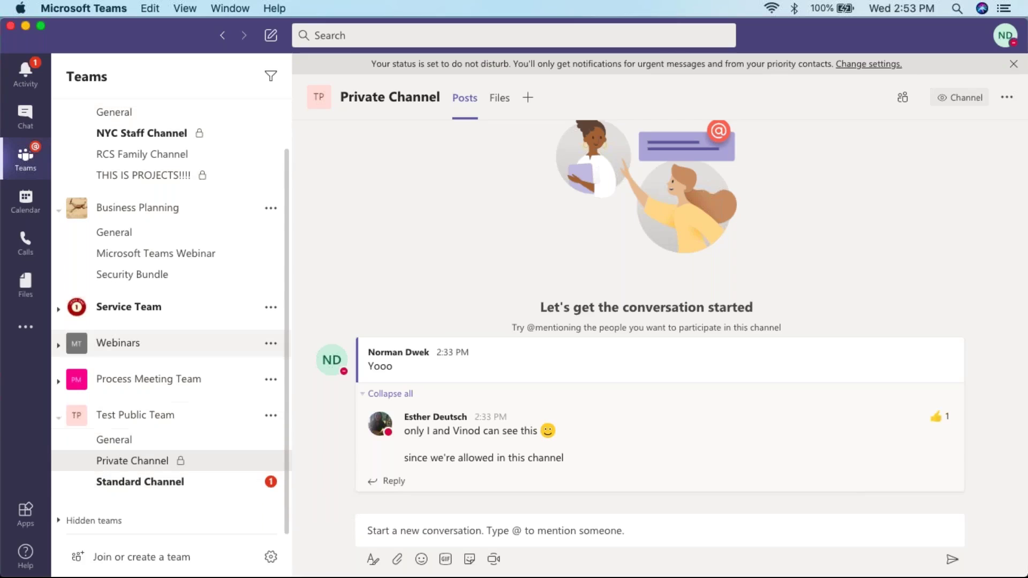
scroll(156, 259, "up", 1)
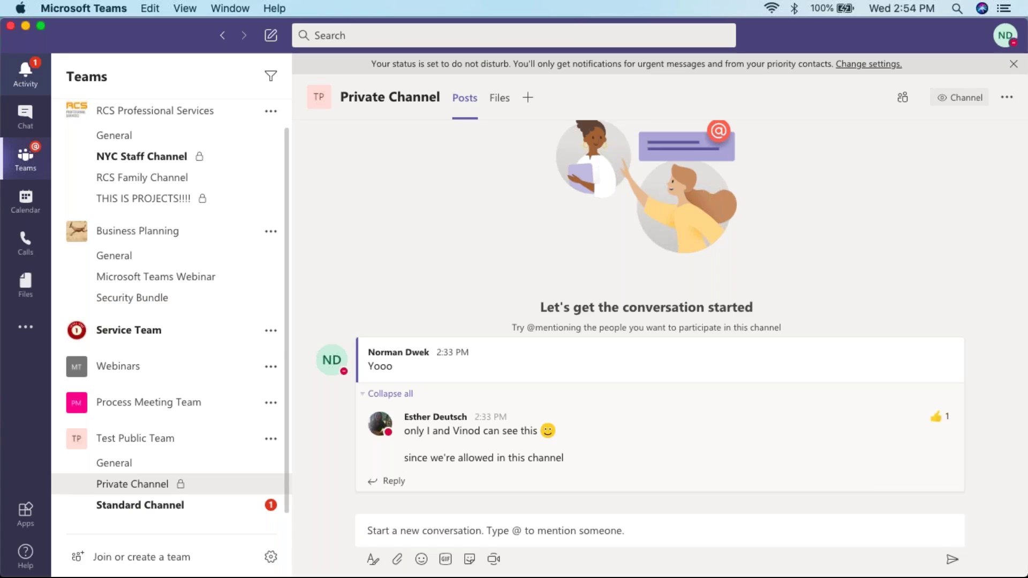
Open the activity feed and look through its recent mentions, reactions, replies and missed calls.
left_click(25, 76)
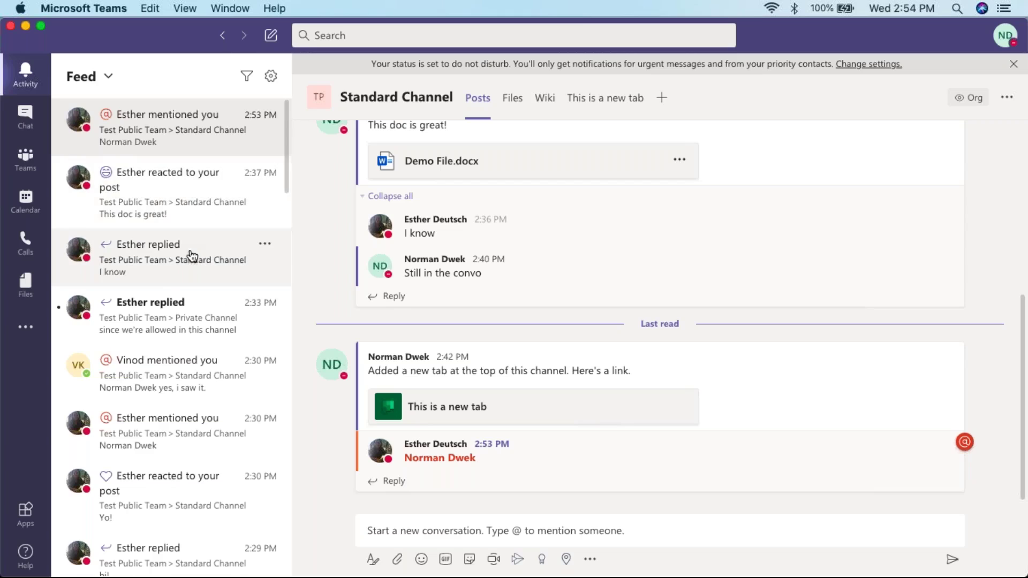
scroll(191, 257, "down", 3)
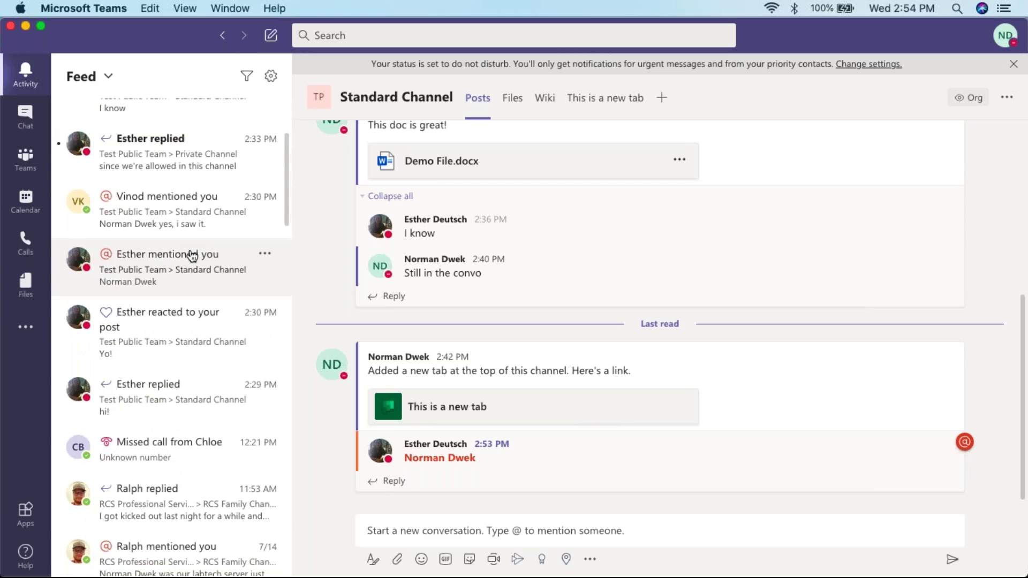
scroll(192, 255, "up", 3)
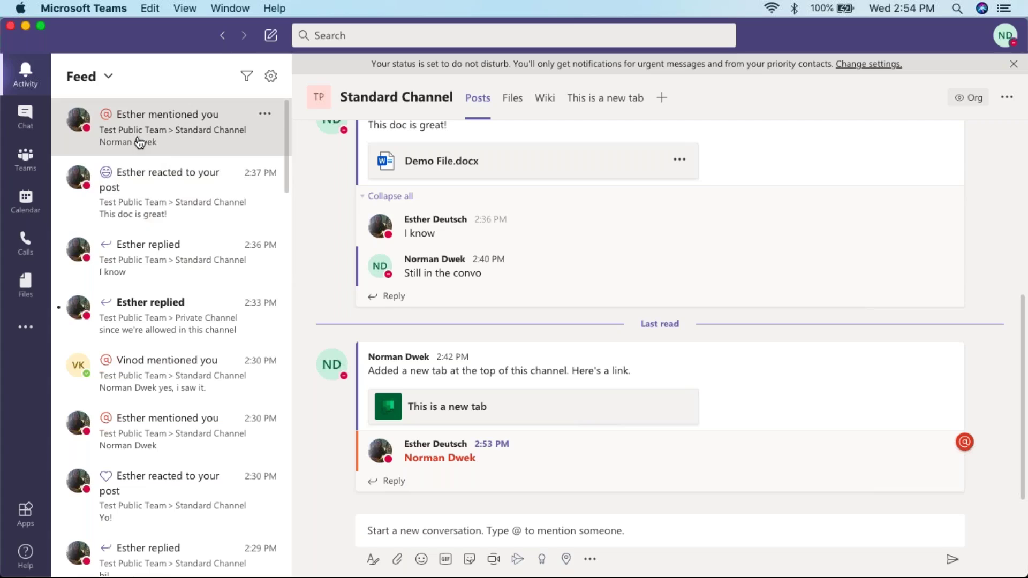
View the Standard Channel posts behind the newest mention and the reaction to "This doc is great!" from the activity feed.
left_click(144, 198)
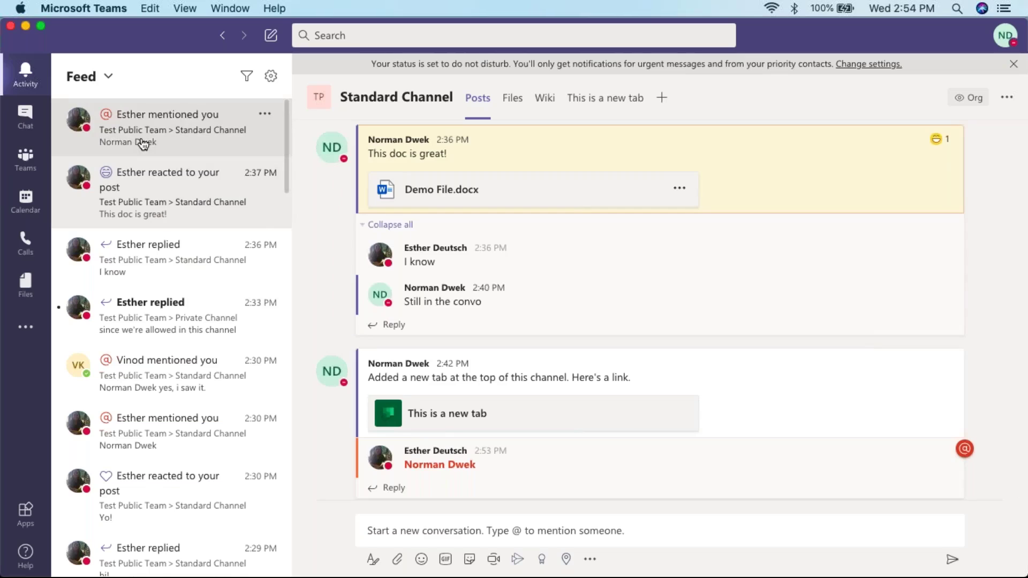
left_click(143, 144)
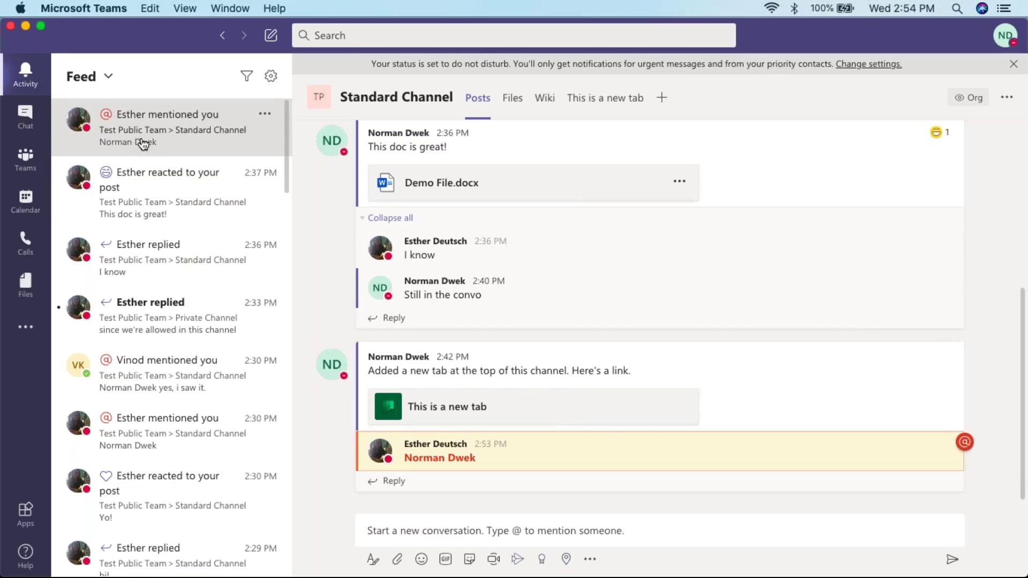
left_click(144, 182)
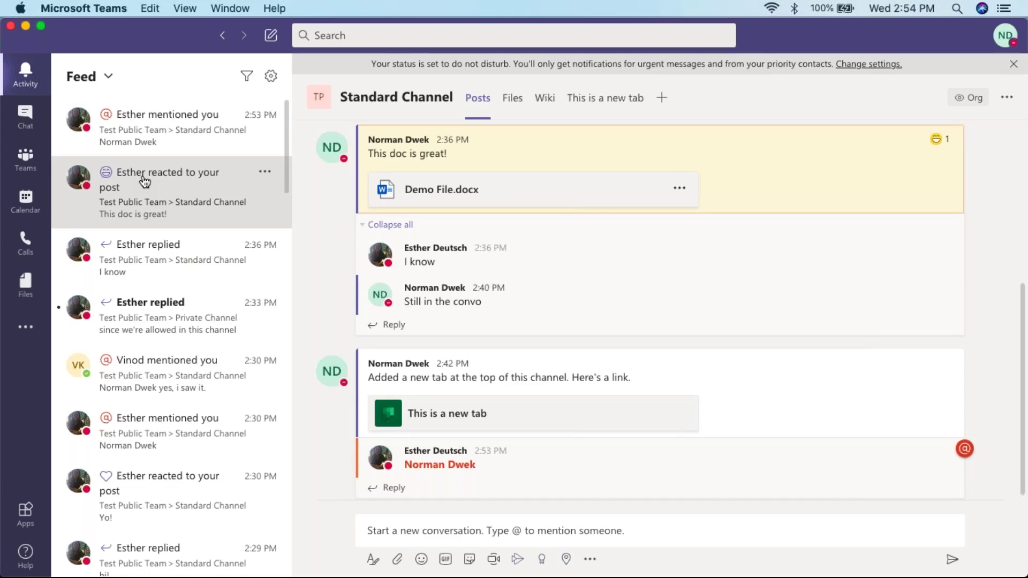
left_click(155, 144)
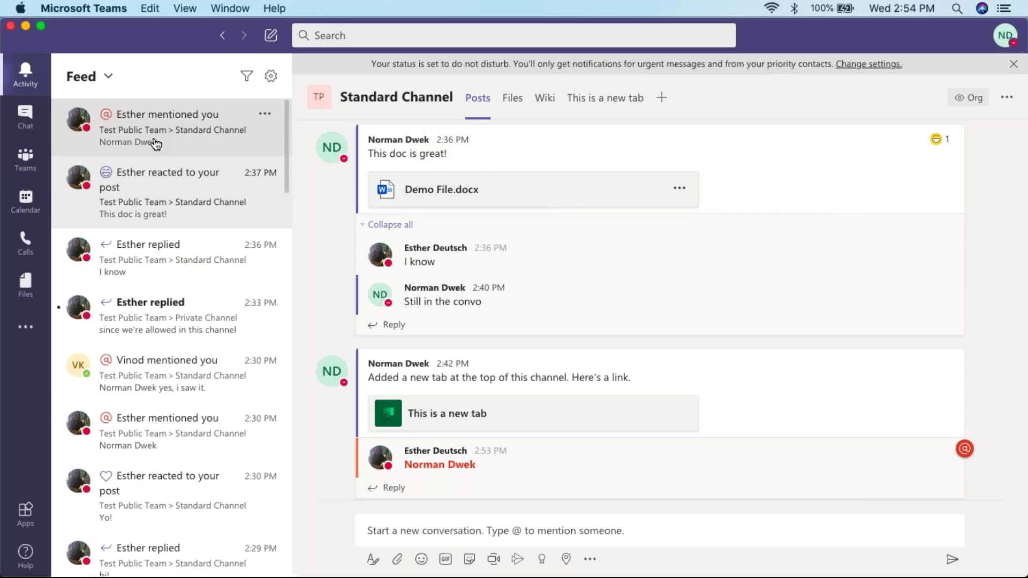
scroll(410, 236, "up", 2)
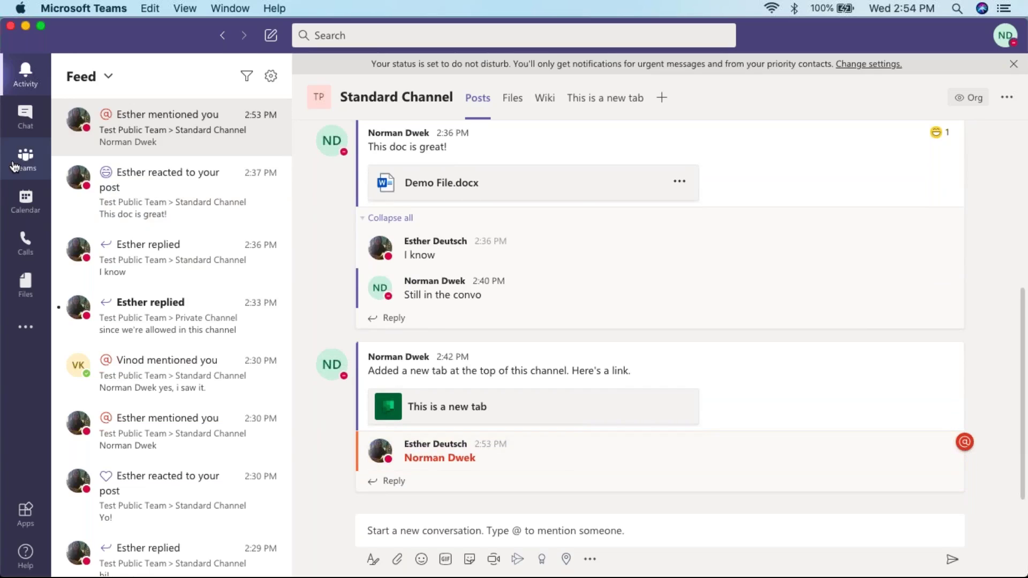
left_click(169, 185)
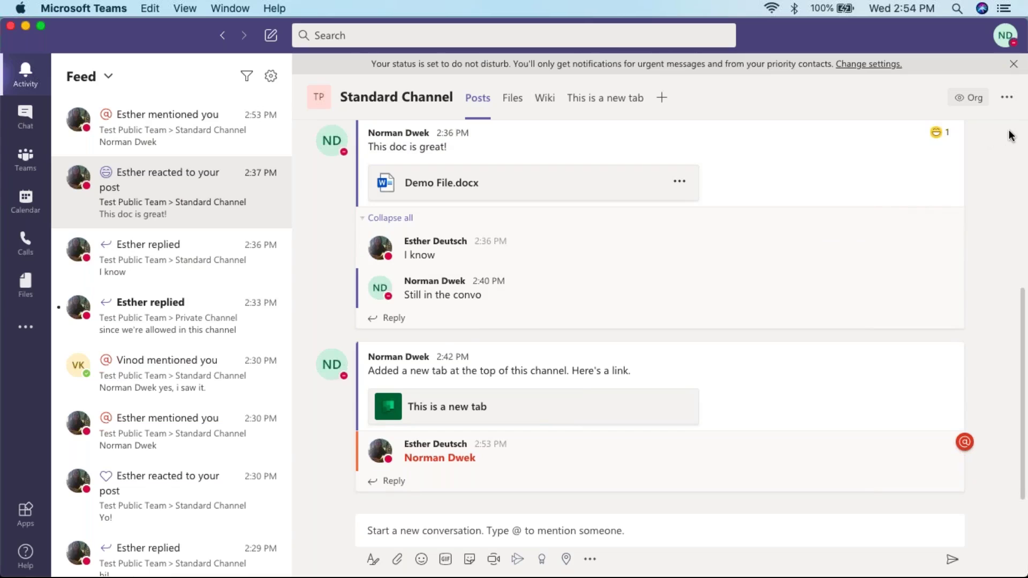
Filter the activity feed by the first name of the colleague who sent the newest mention.
key("super+Tab")
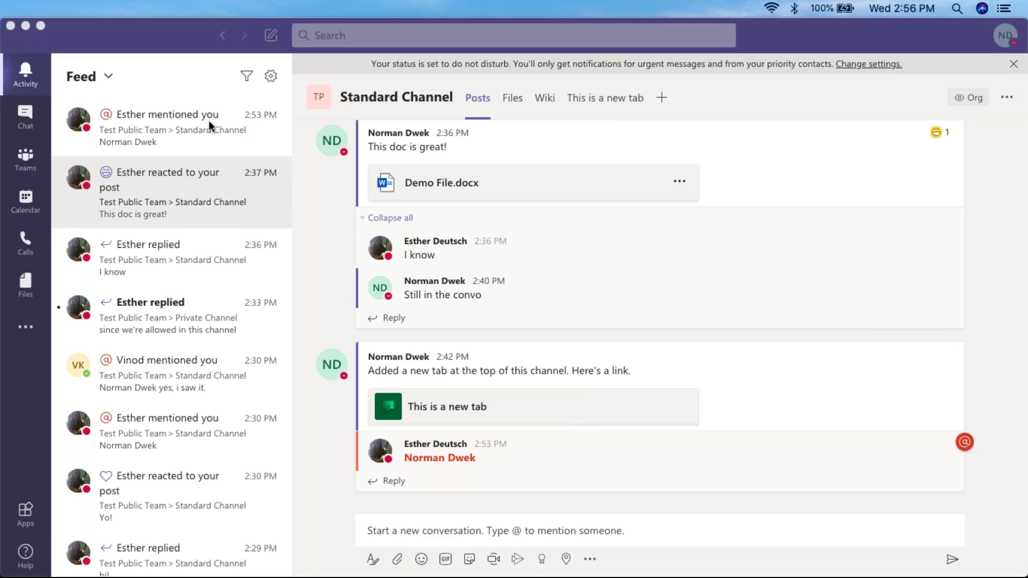
left_click(249, 75)
left_click(248, 75)
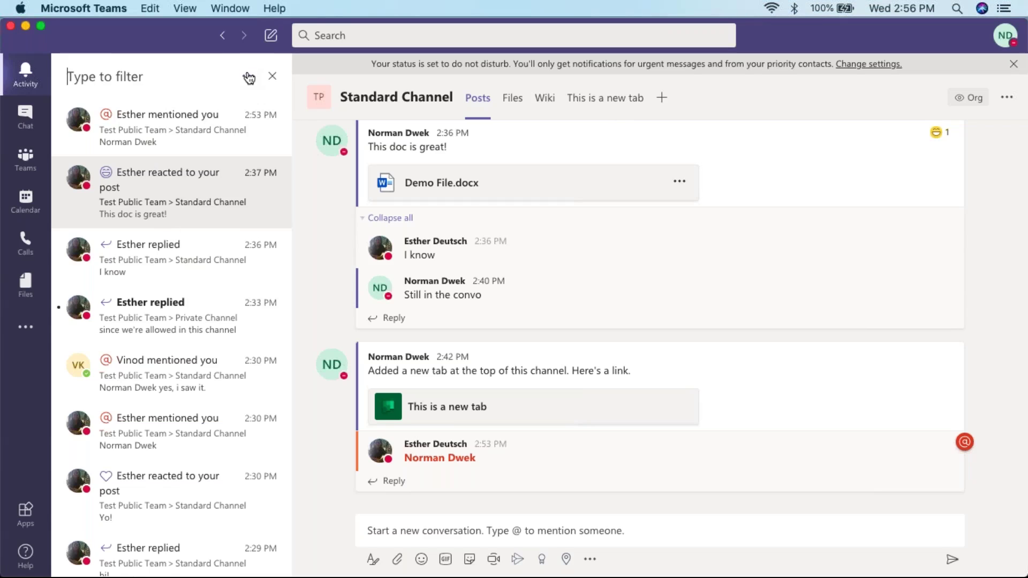
type("esther")
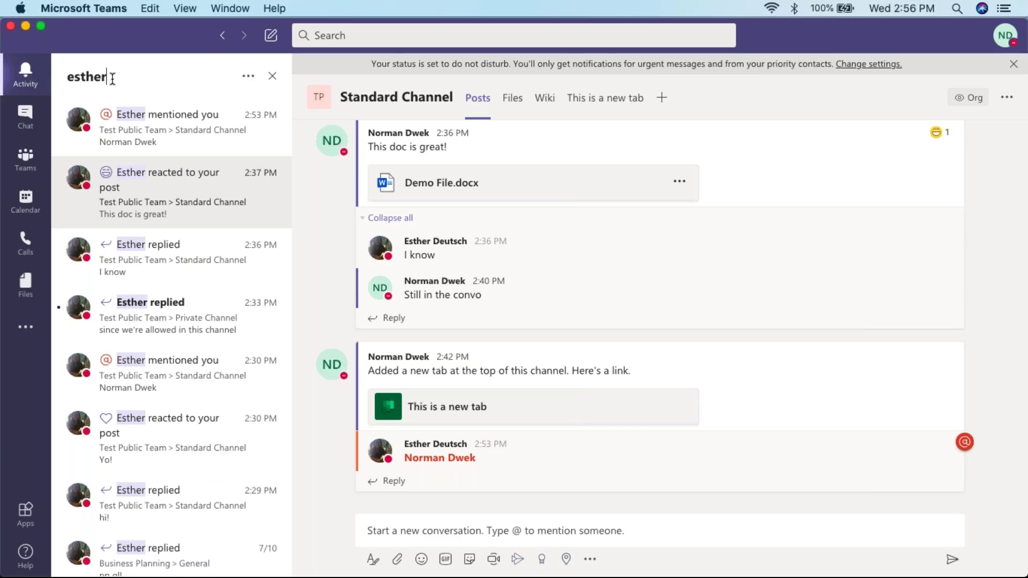
Filter the activity feed by another colleague's first name instead, and close the filter to restore the full feed.
key("BackSpace")
key("BackSpace")
key("BackSpace")
key("BackSpace")
key("BackSpace")
key("BackSpace")
type("v")
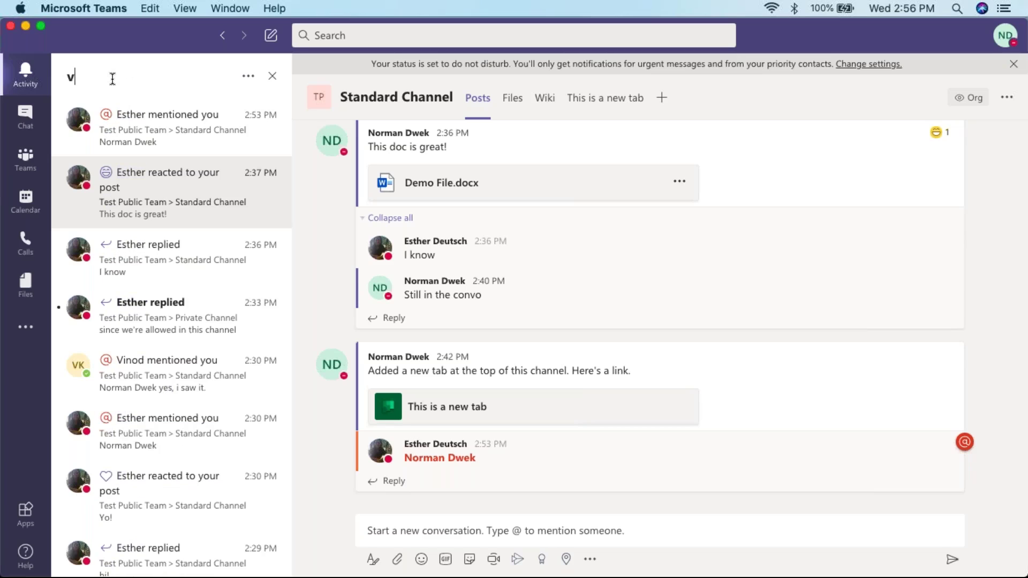
type("inod")
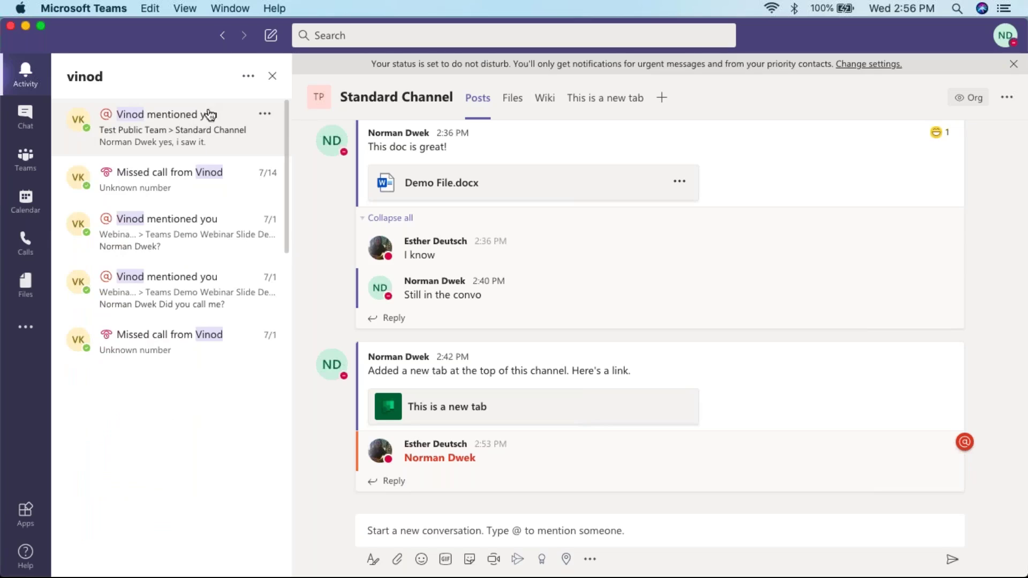
left_click(272, 77)
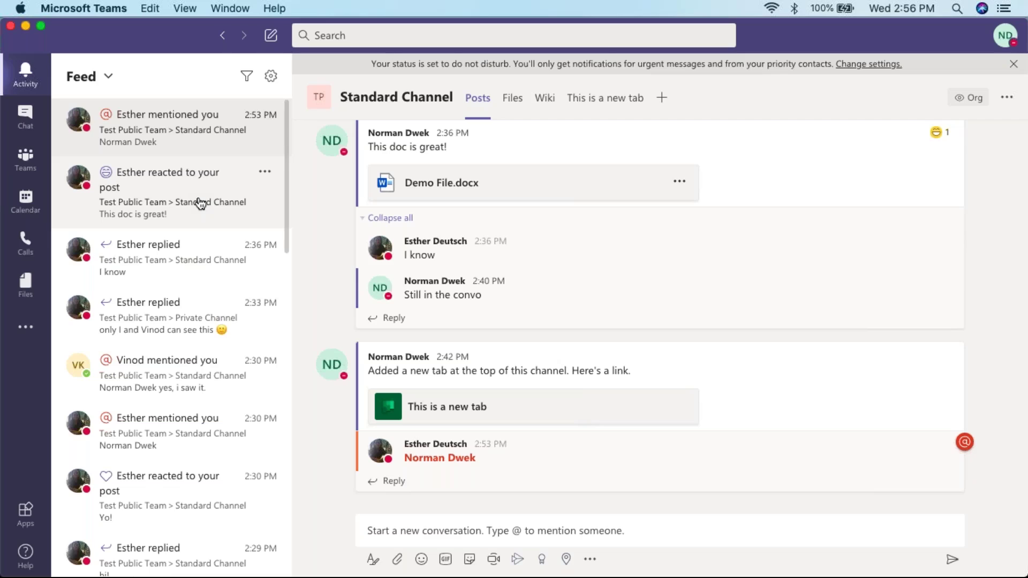
Create a calendar meeting for Wednesday, Jul 15, 2020, 3:30 PM to 4:00 PM, titled "Test Meeting".
left_click(26, 198)
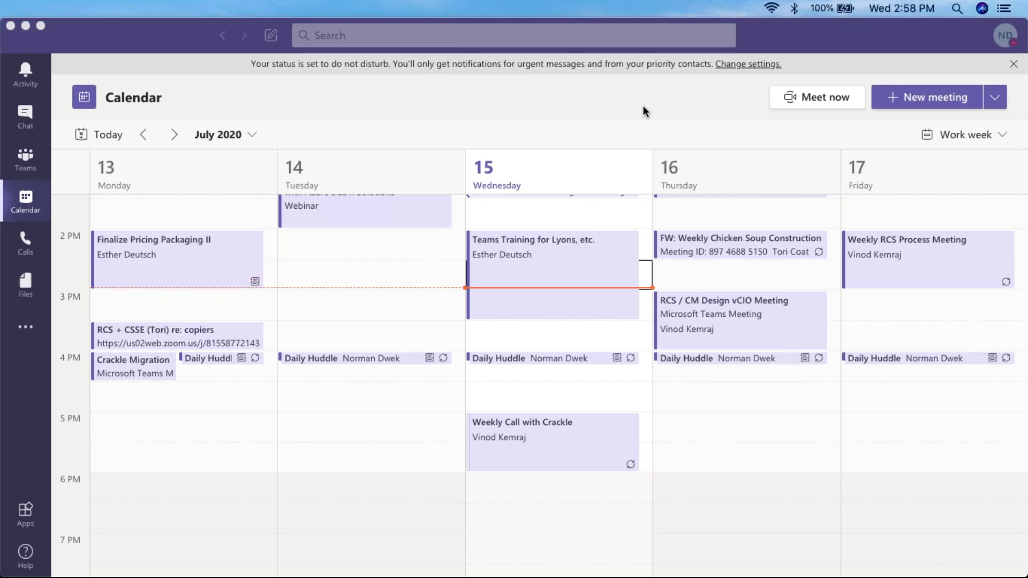
left_click(487, 331)
left_click(487, 331)
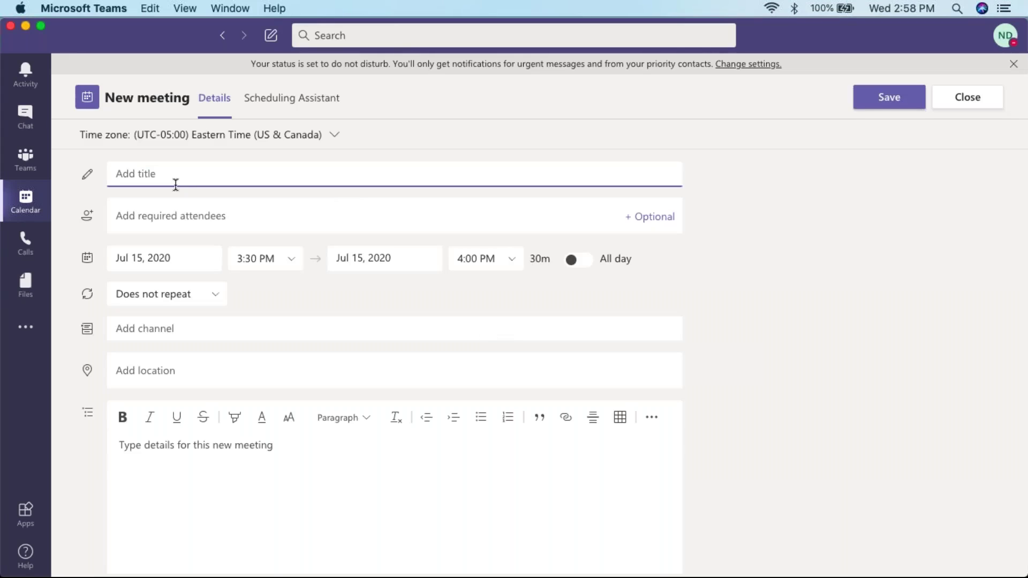
type("Test Meeti")
key("BackSpace")
type("ing")
Add two colleagues as required attendees of Test Meeting.
left_click(164, 221)
type("vinod")
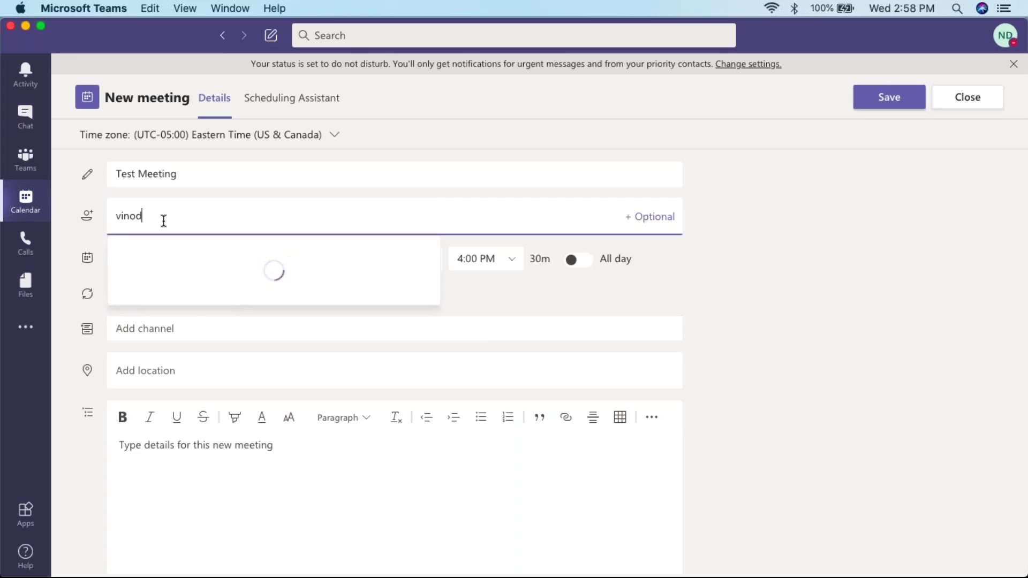
left_click(187, 262)
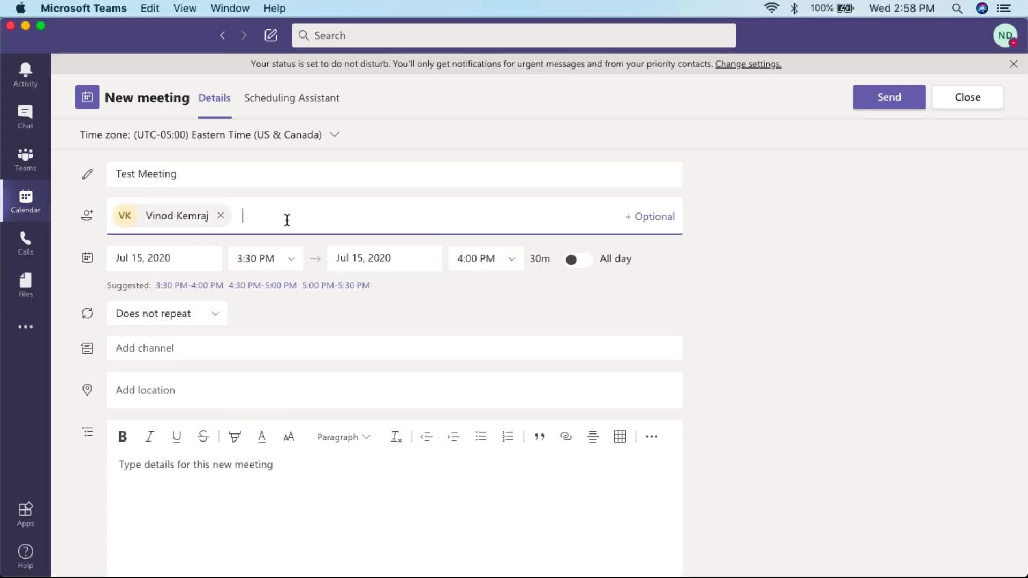
type("esther")
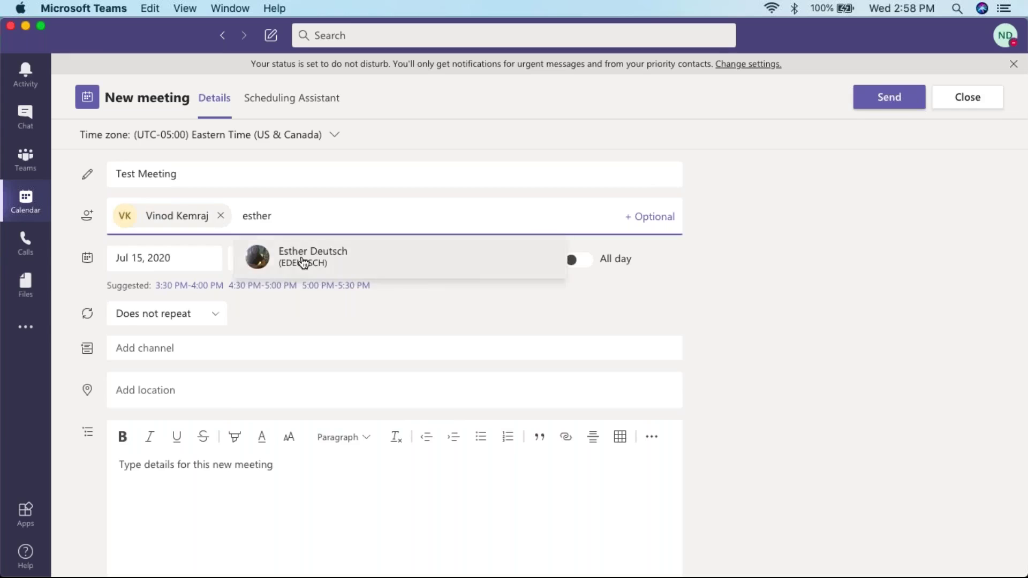
left_click(302, 264)
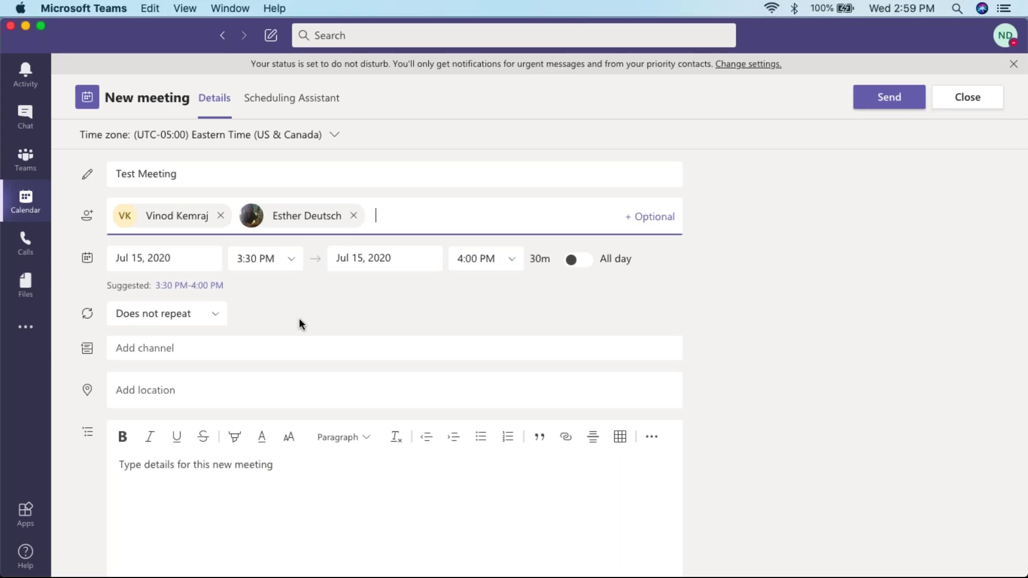
Assign the meeting to Standard Channel of Test Public Team and send the invitation.
left_click(167, 351)
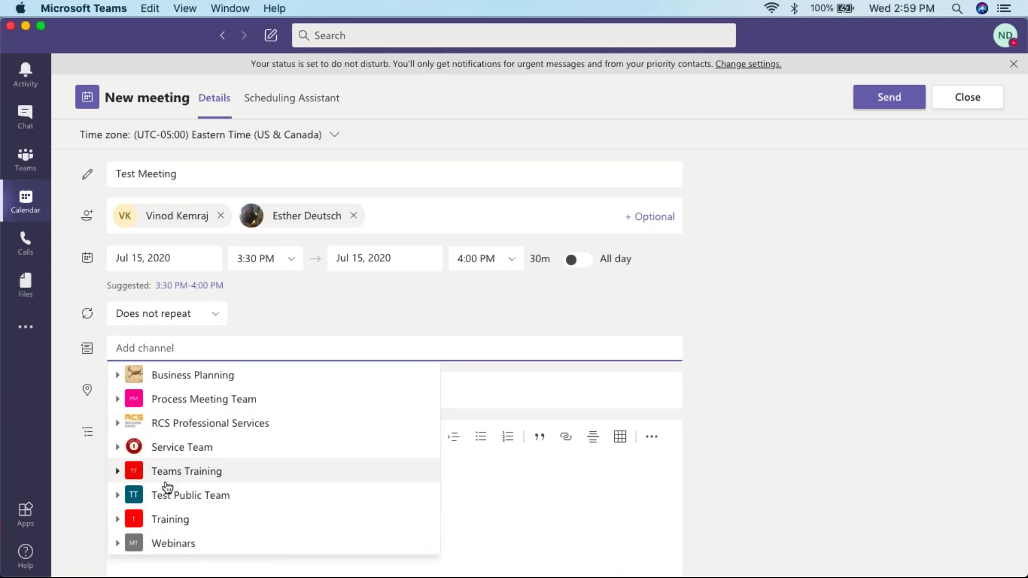
left_click(117, 495)
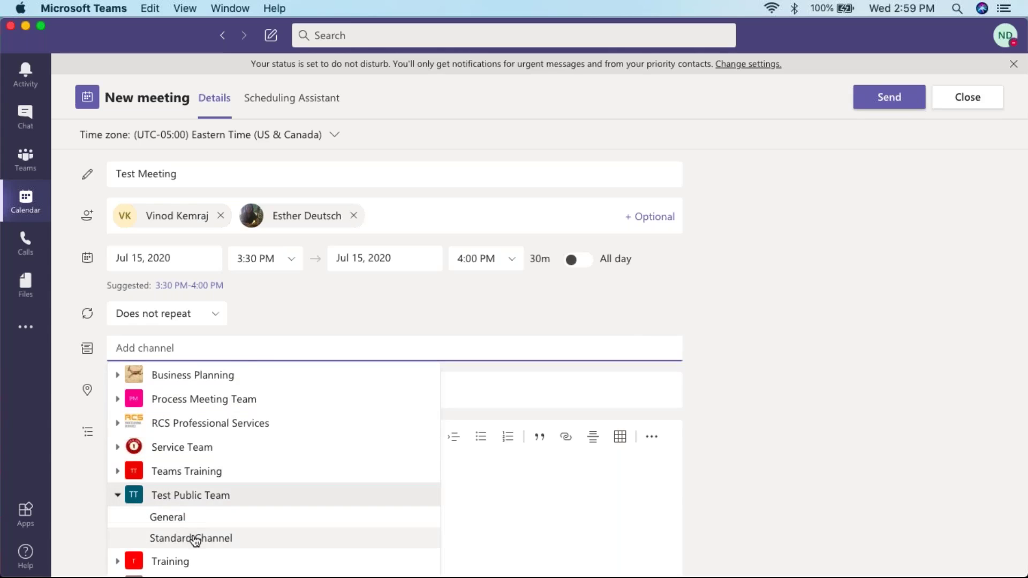
scroll(195, 542, "down", 1)
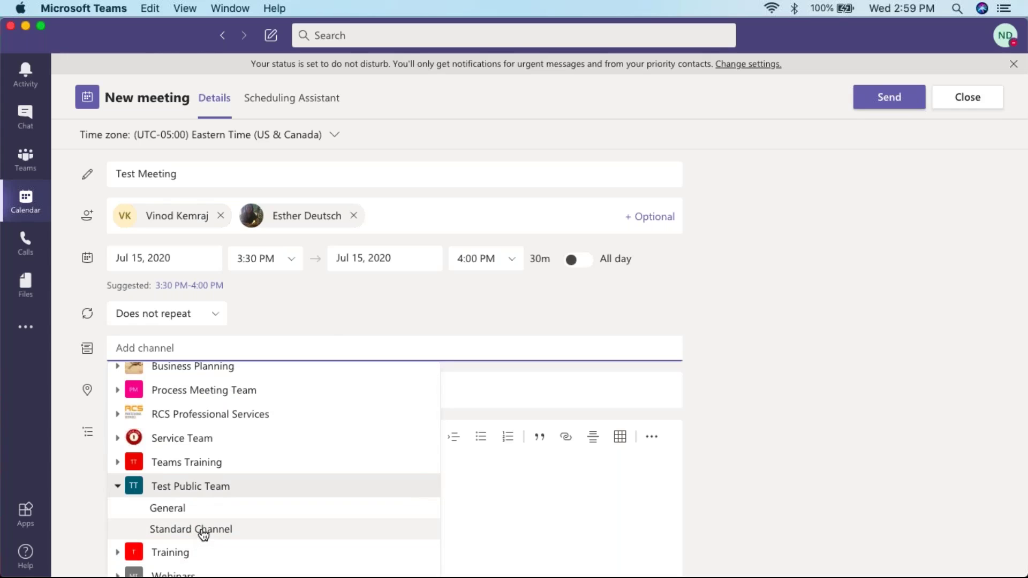
left_click(200, 532)
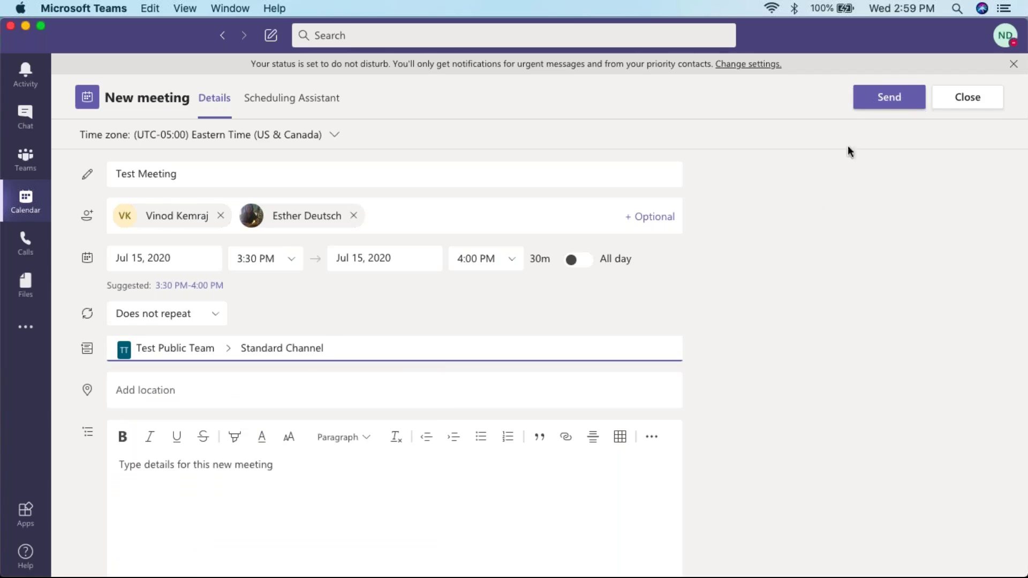
left_click(887, 104)
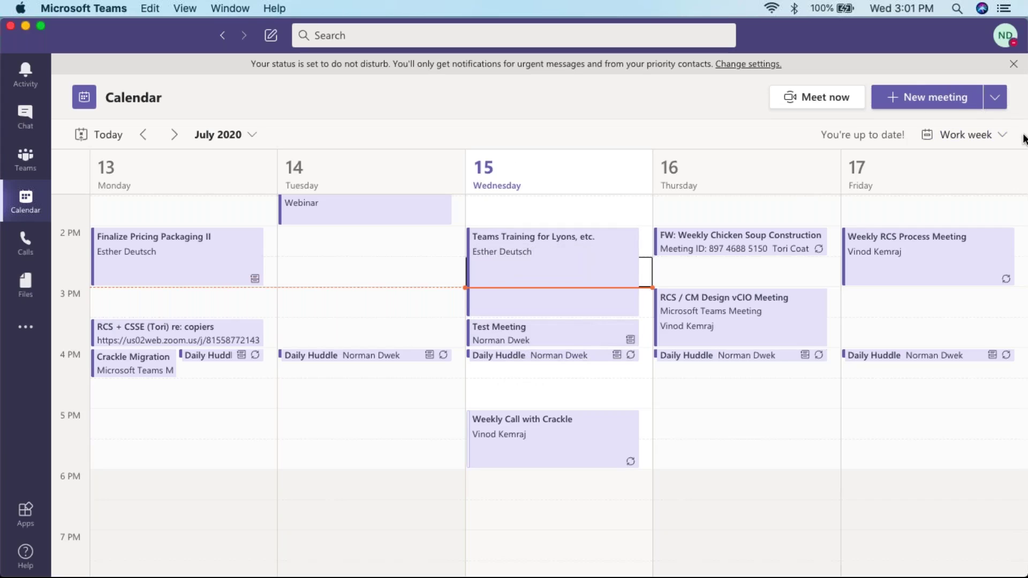
Open the scheduled Test Meeting from the calendar and view its attendee tracking and joining details.
key("super+Tab")
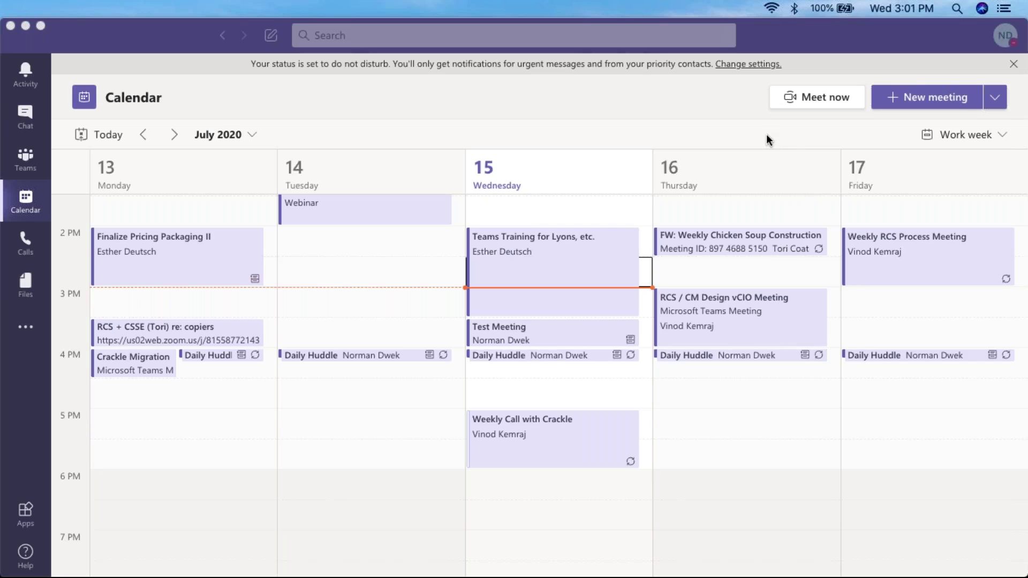
double_click(513, 337)
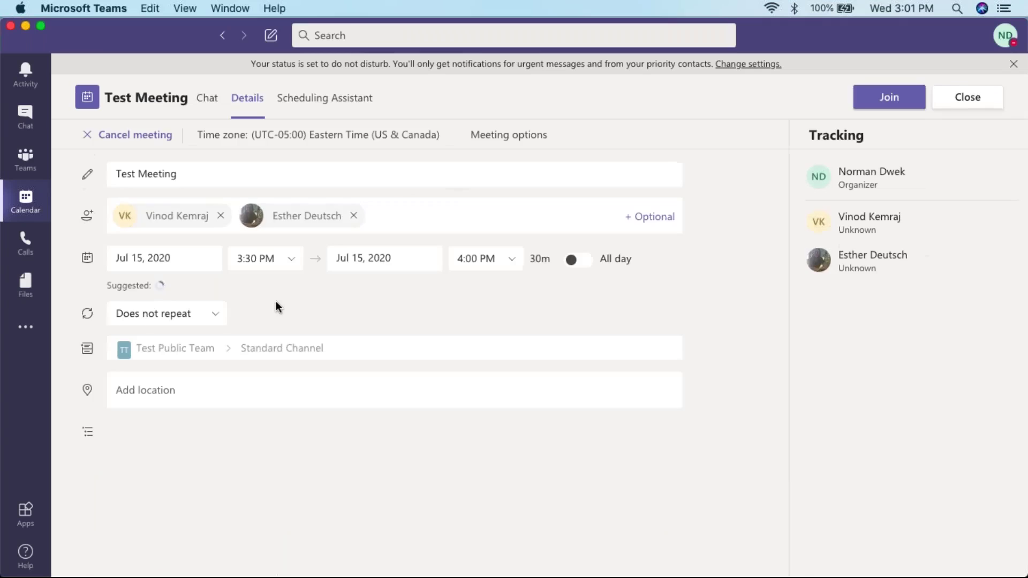
scroll(289, 509, "down", 3)
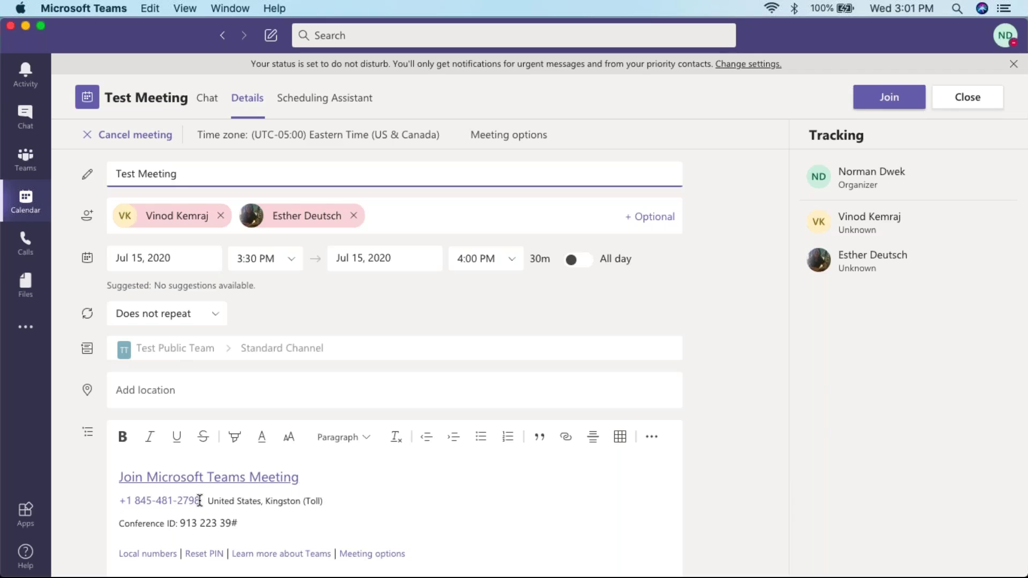
Examine the attendees' availability around the Test Meeting time slot in the Scheduling Assistant.
left_click(321, 102)
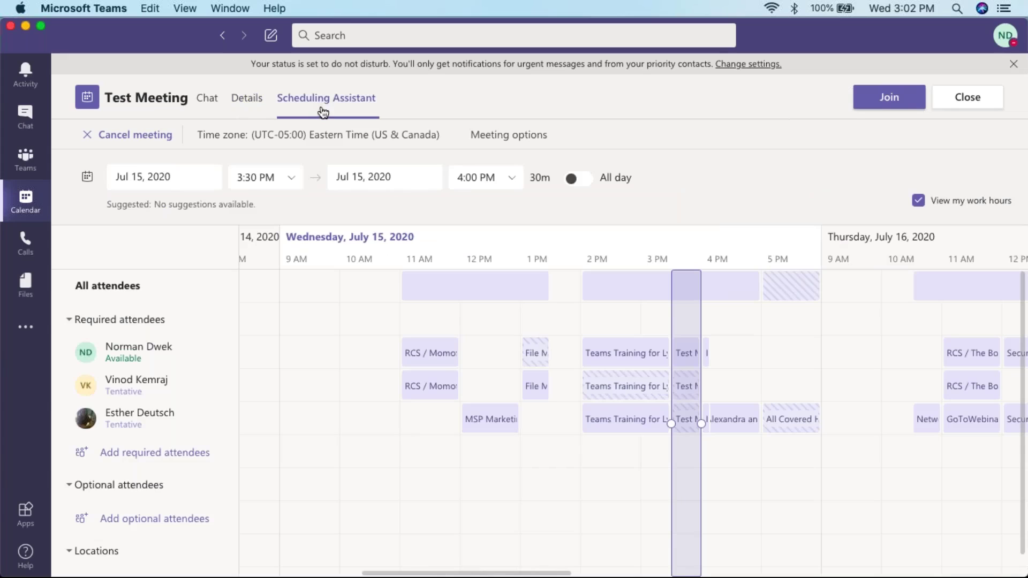
scroll(452, 392, "down", 1)
mouse_move(452, 392)
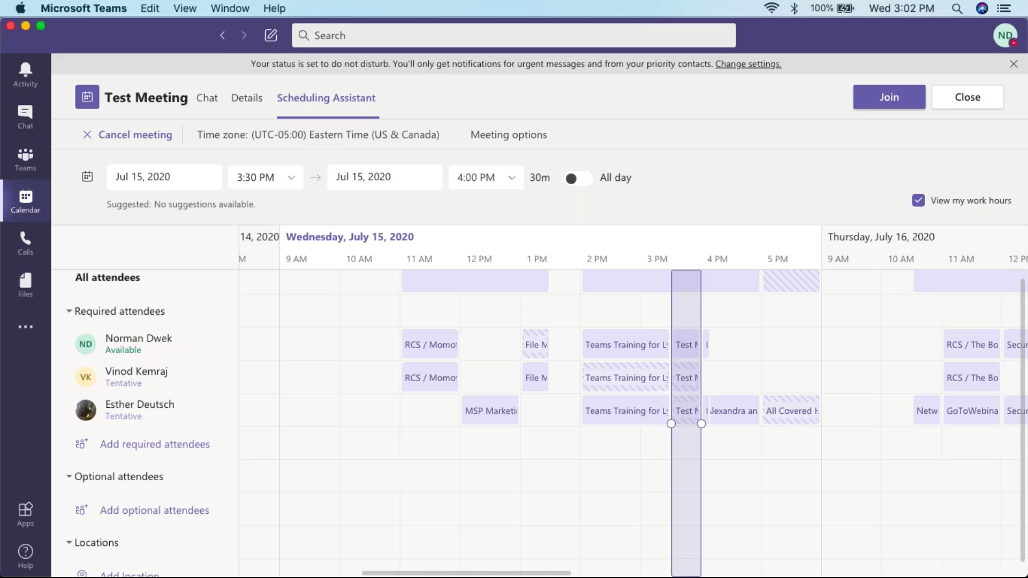
Return to the details of Test Meeting, look them over, and close the meeting.
left_click(239, 101)
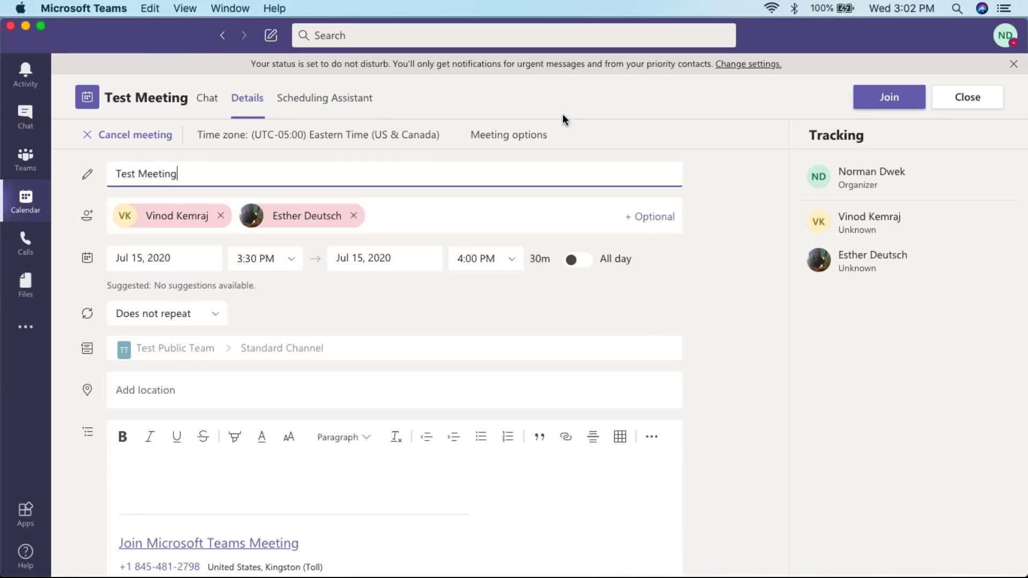
scroll(748, 297, "down", 1)
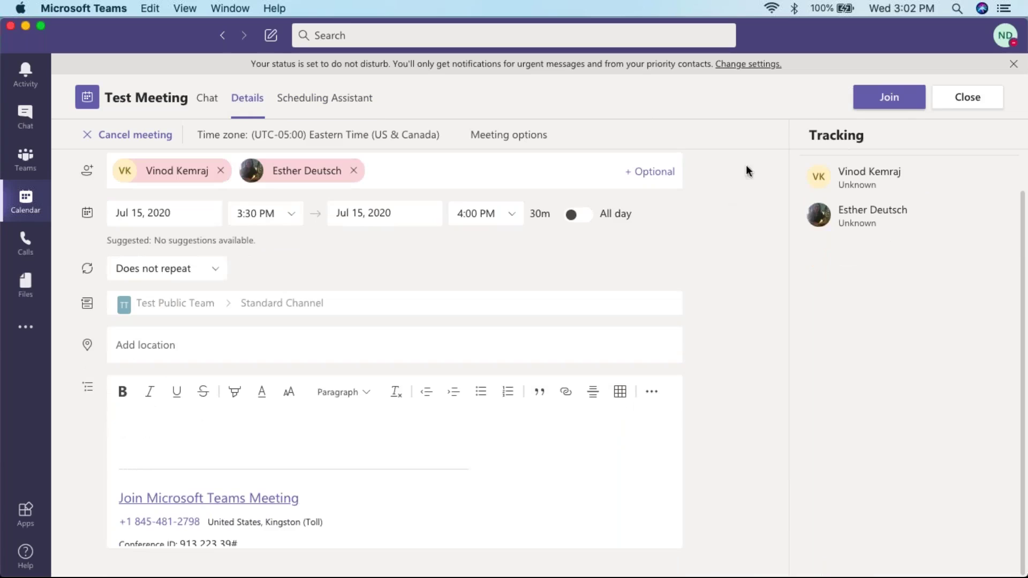
scroll(732, 157, "up", 1)
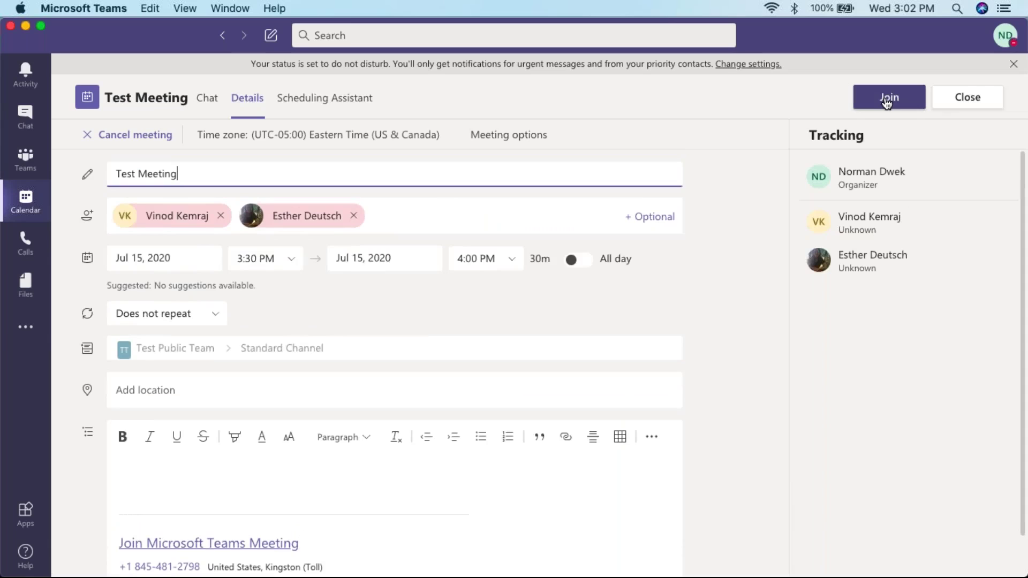
left_click(966, 97)
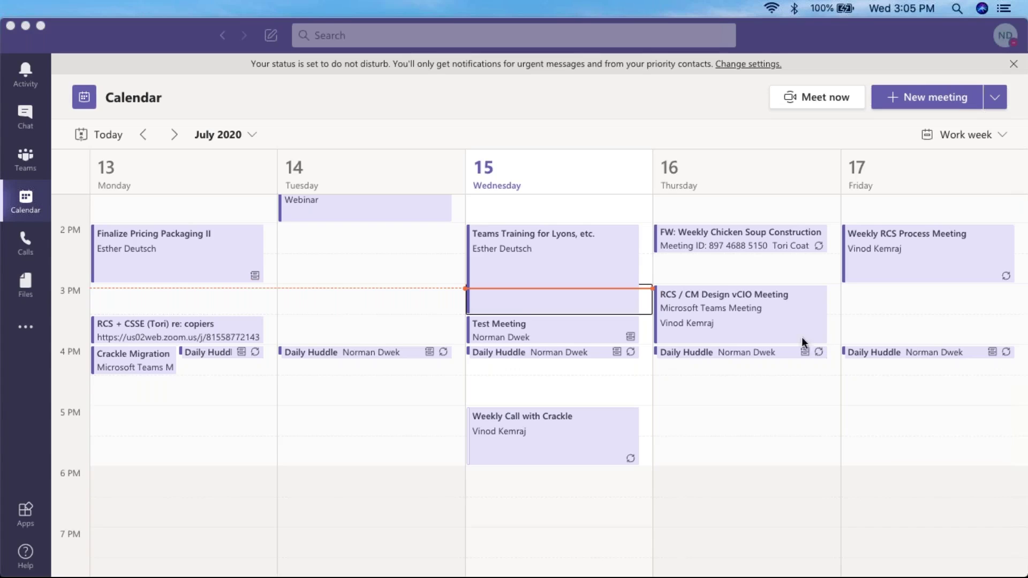
Reopen Test Meeting from the calendar to review its joining and dial-in information, and close it.
left_click(529, 332)
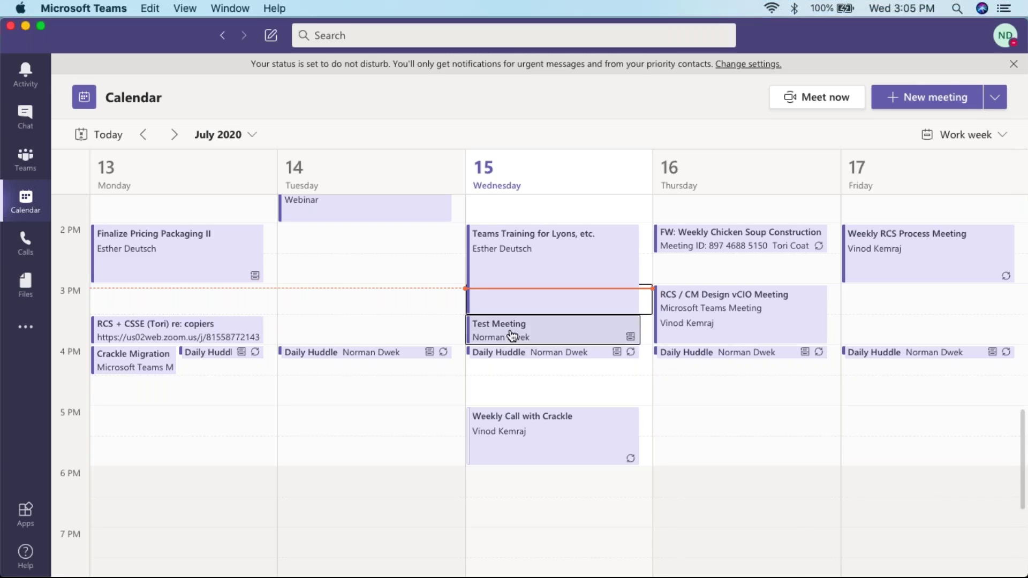
scroll(327, 445, "down", 2)
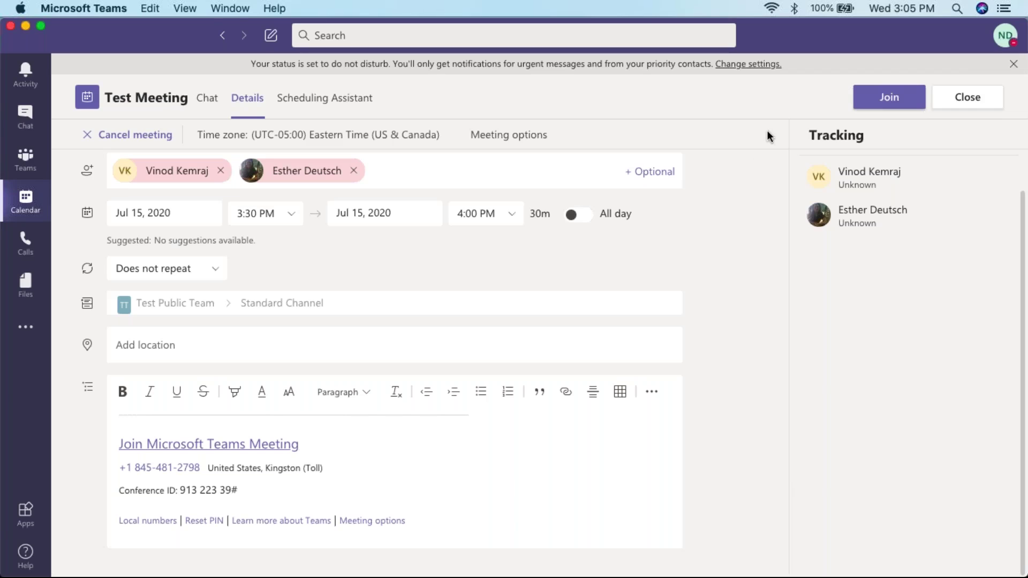
left_click(963, 109)
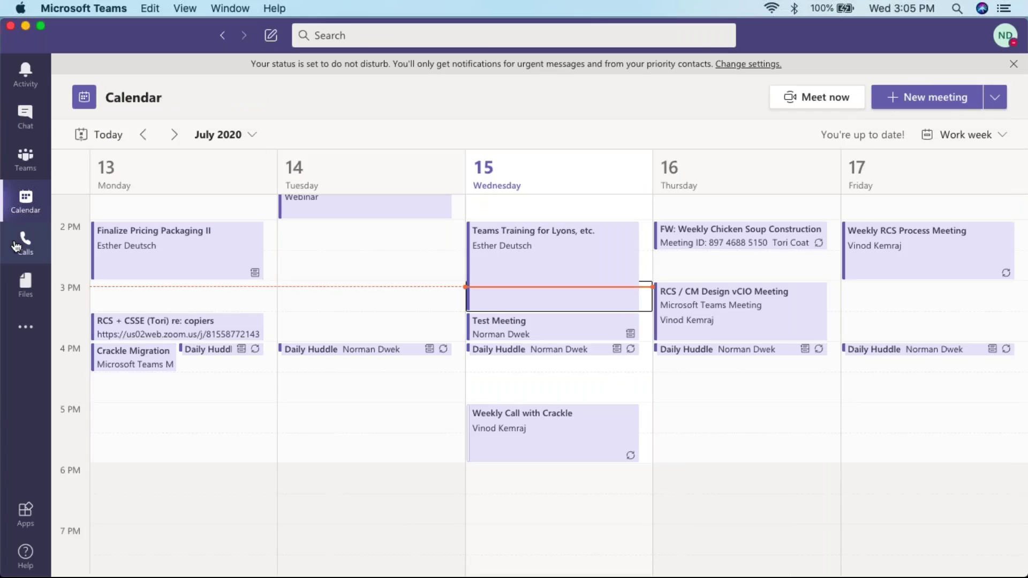
Go to Calls and review the speed dial contacts and the call history.
left_click(24, 244)
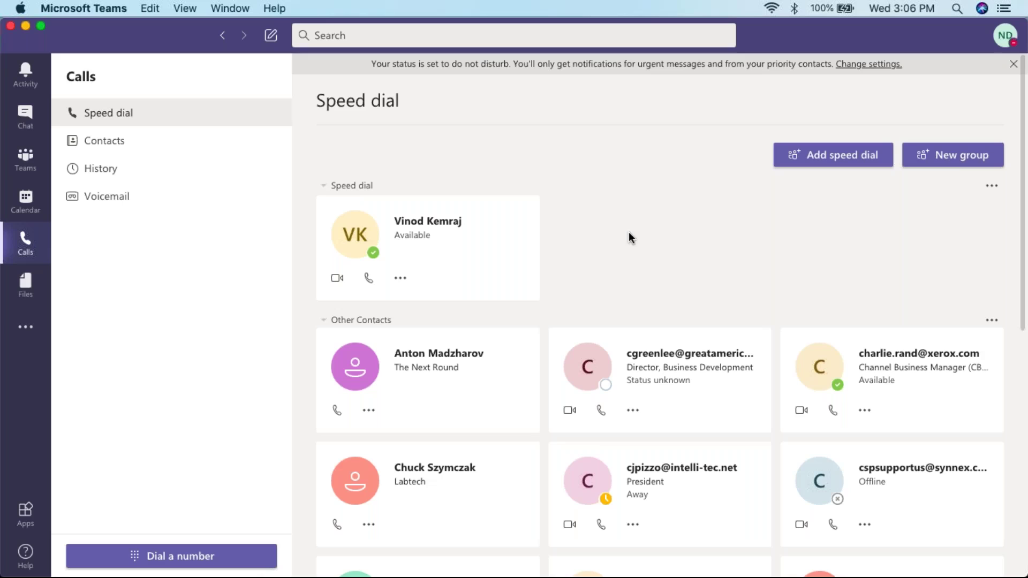
left_click(101, 171)
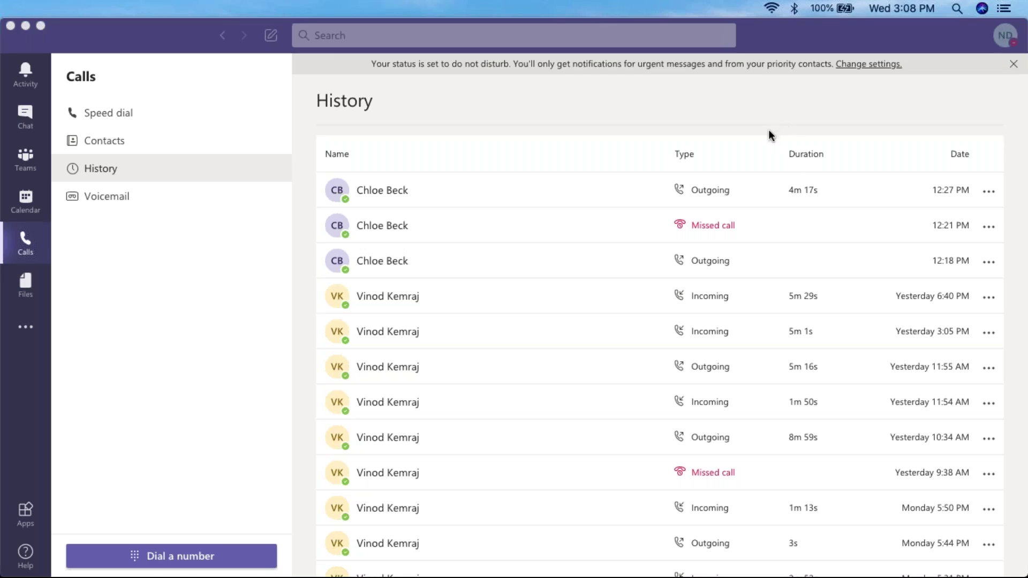
left_click(560, 103)
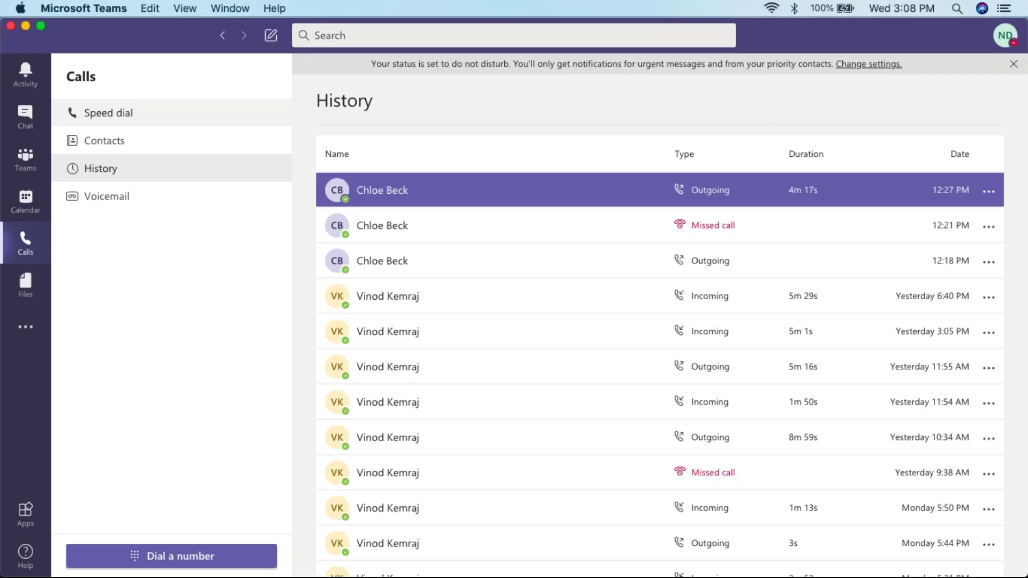
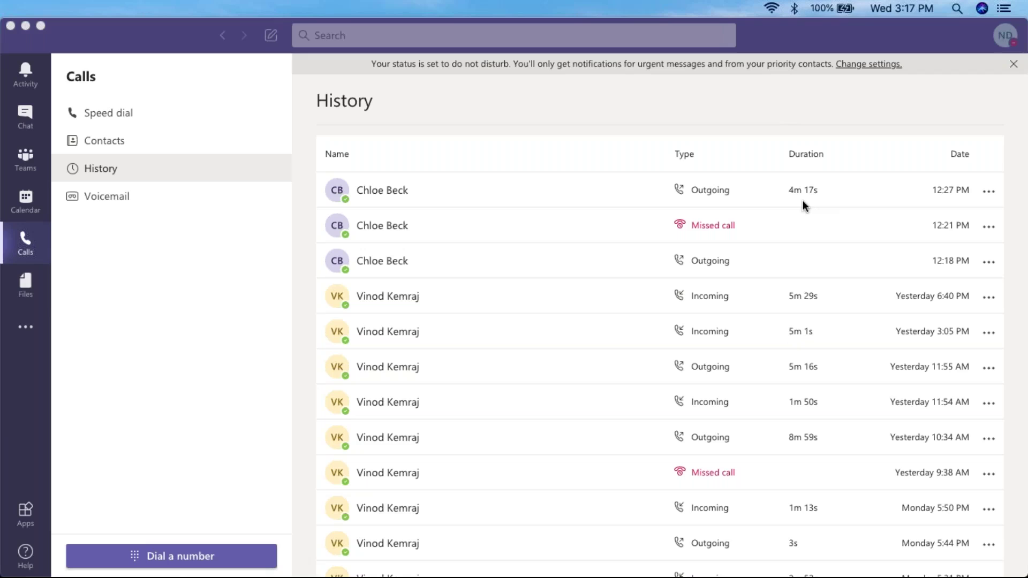
left_click(657, 213)
left_click(433, 102)
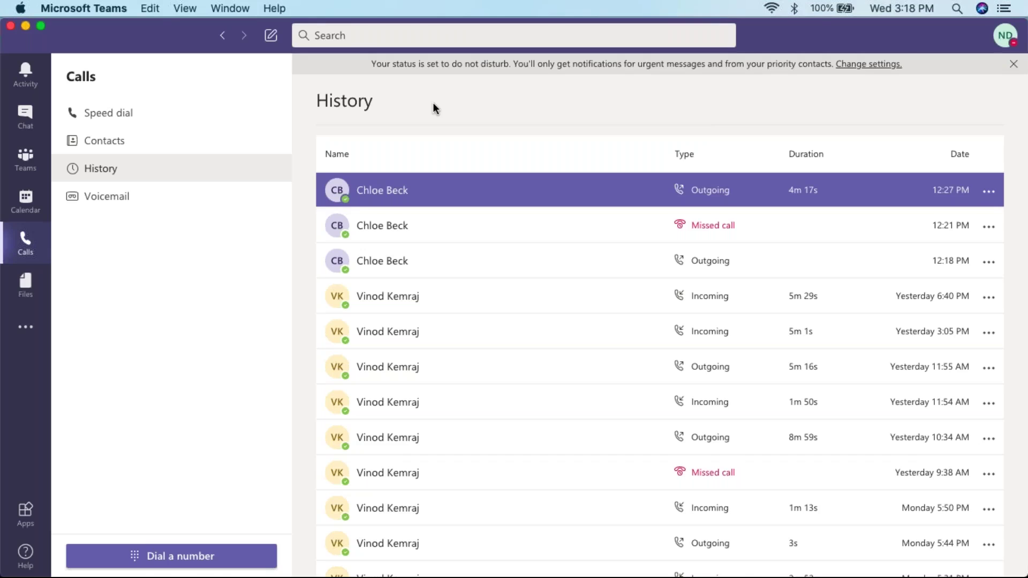
Search Teams for "admin", look through the matching messages, and clear the search to return to the call history.
left_click(334, 37)
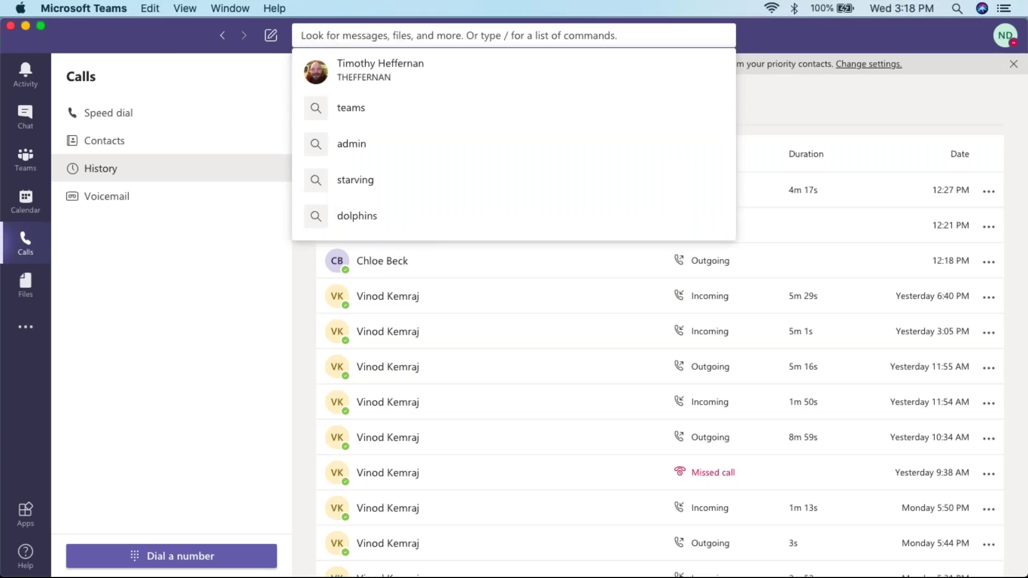
left_click(156, 33)
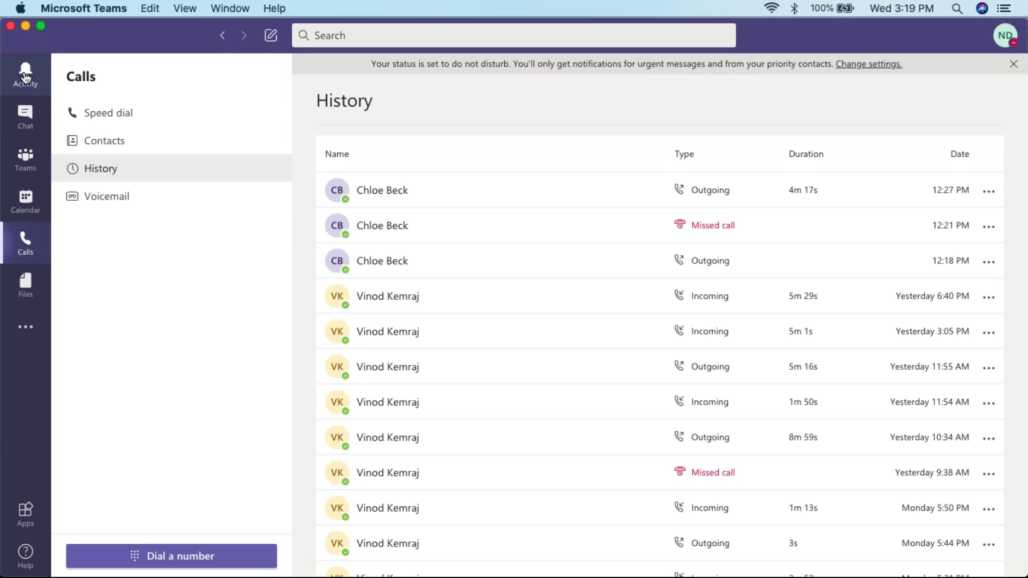
left_click(357, 29)
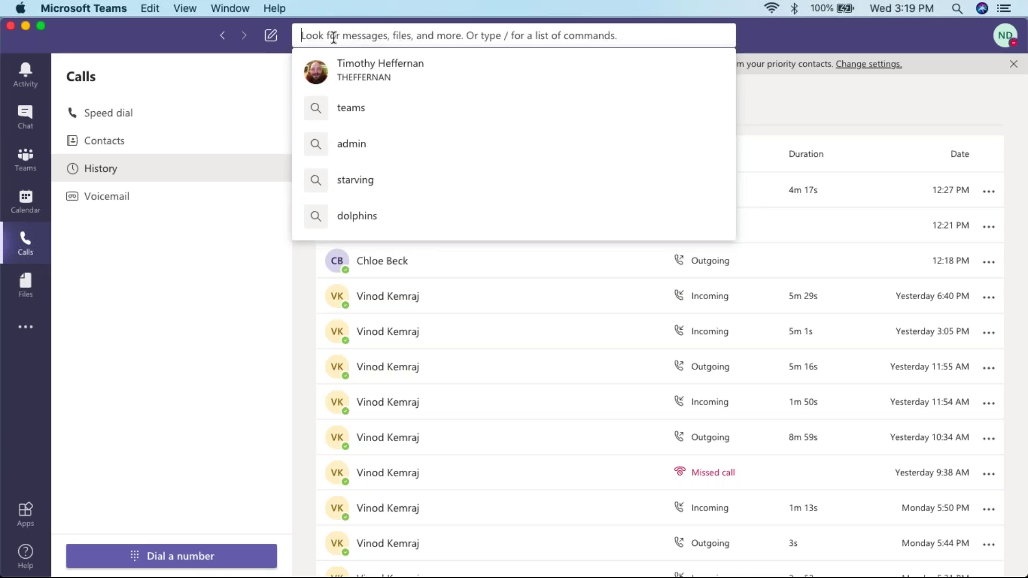
type("admin")
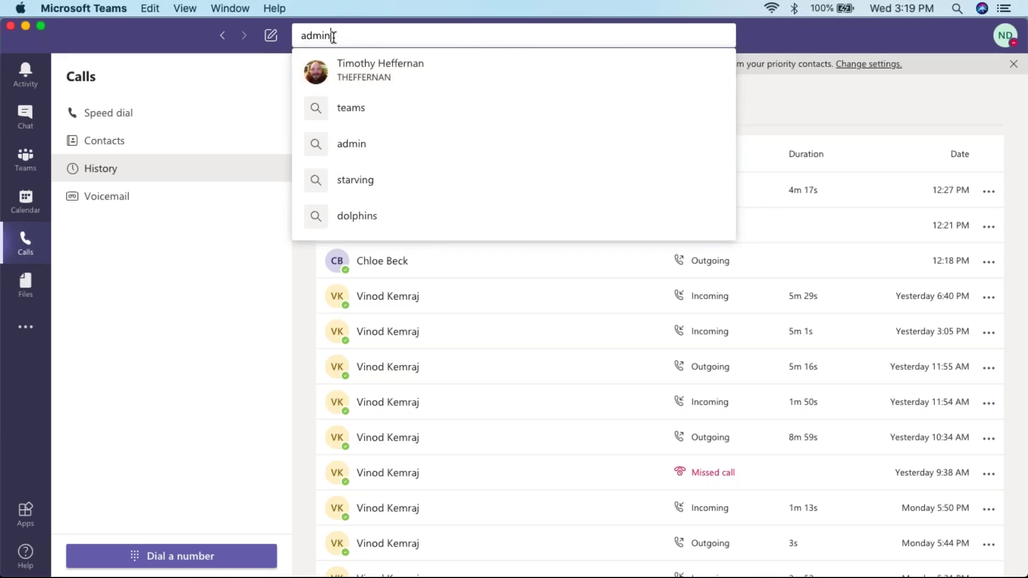
key("Return")
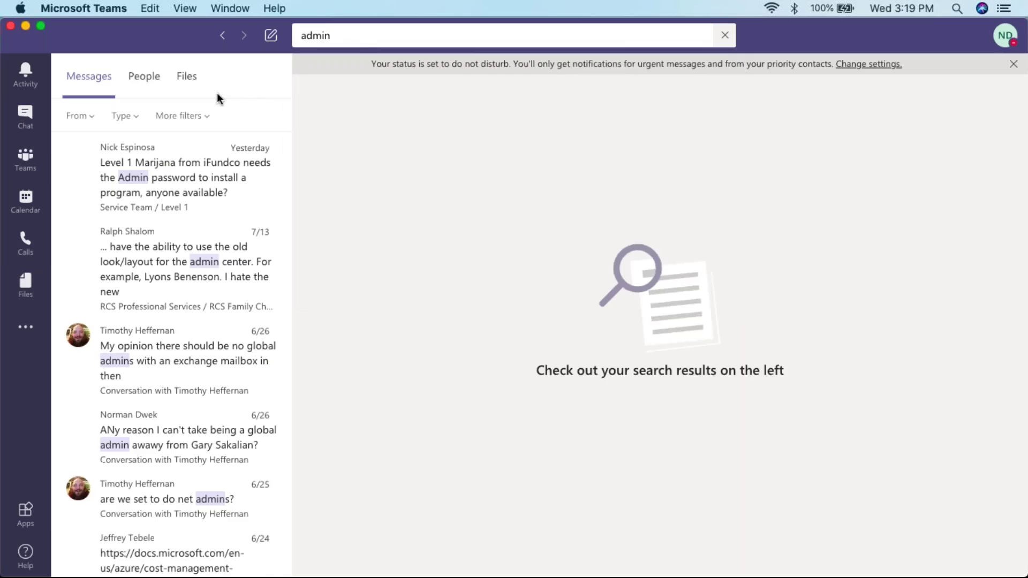
scroll(209, 238, "down", 3)
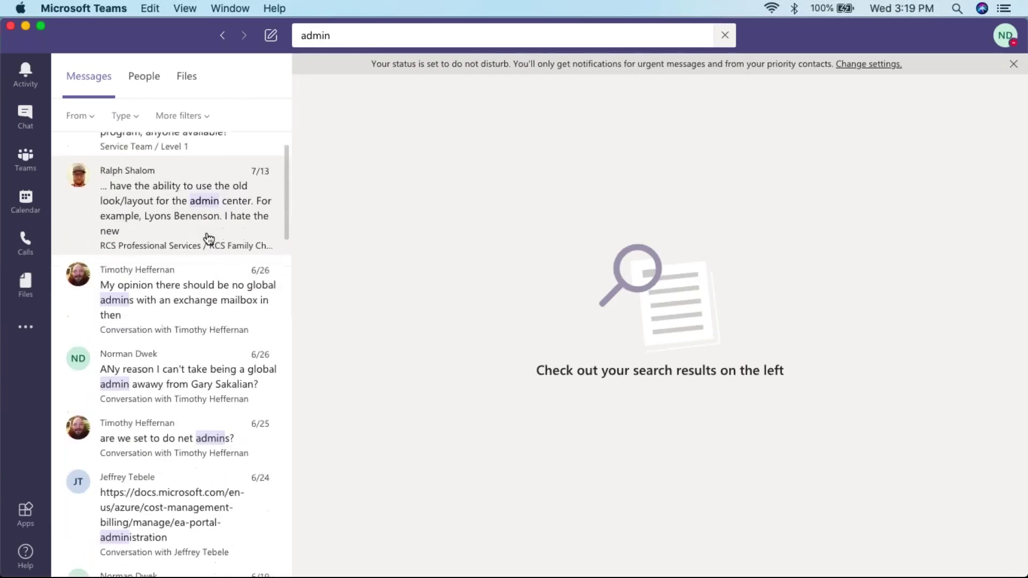
scroll(209, 238, "up", 3)
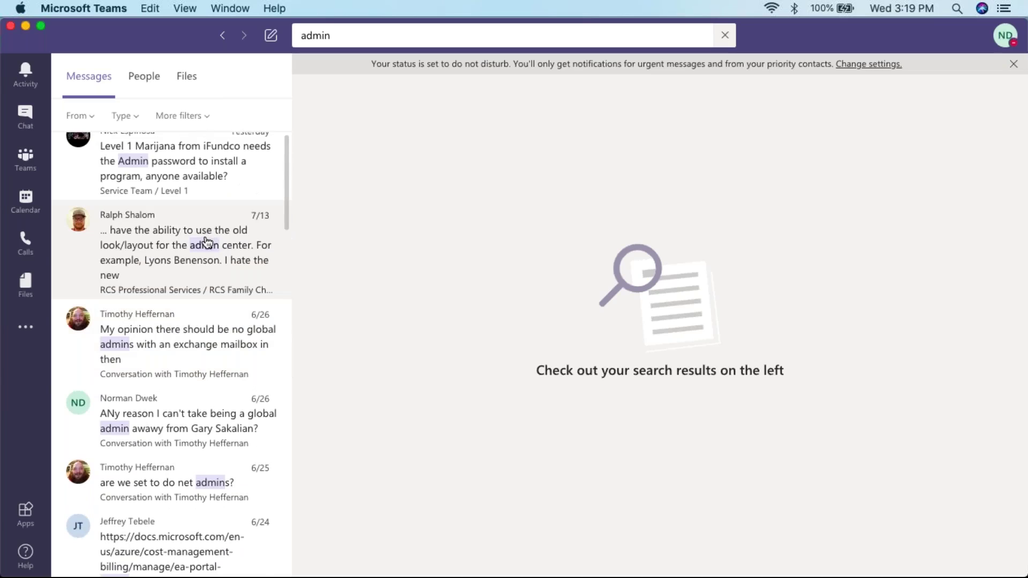
left_click(726, 35)
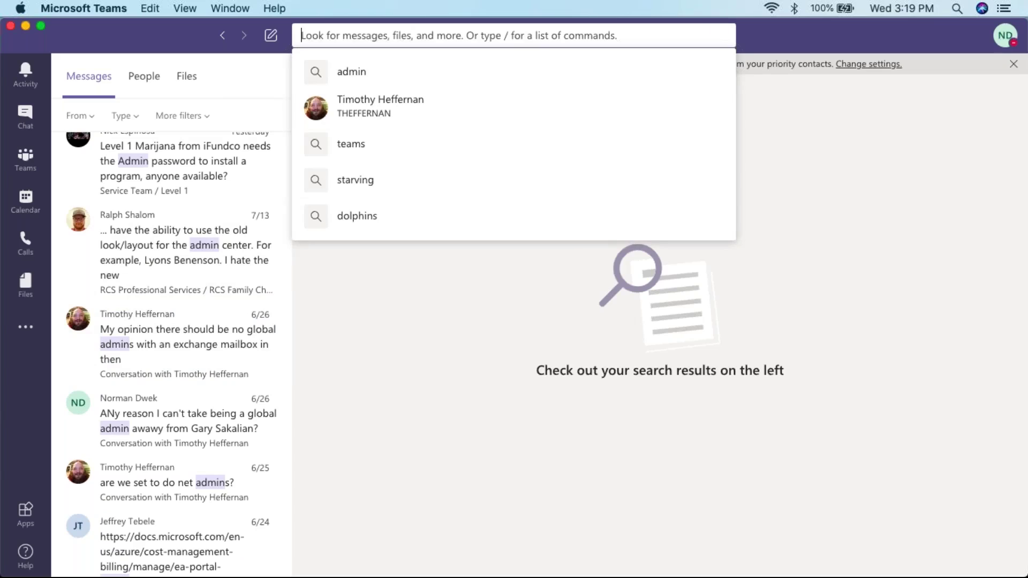
left_click(222, 37)
Search for a colleague by first name, compare the message, people and file results, and return to the call history.
left_click(345, 34)
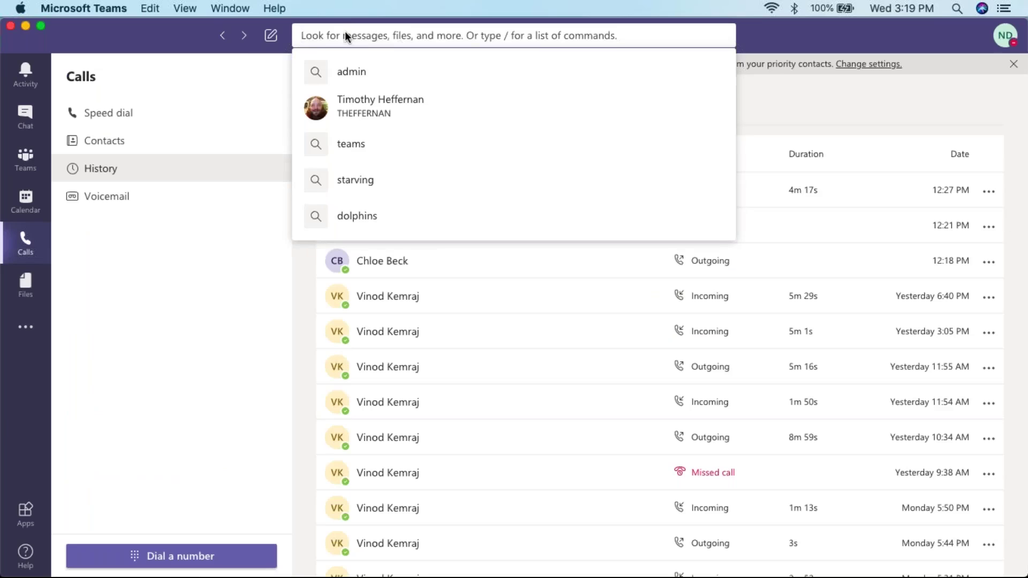
type("tim")
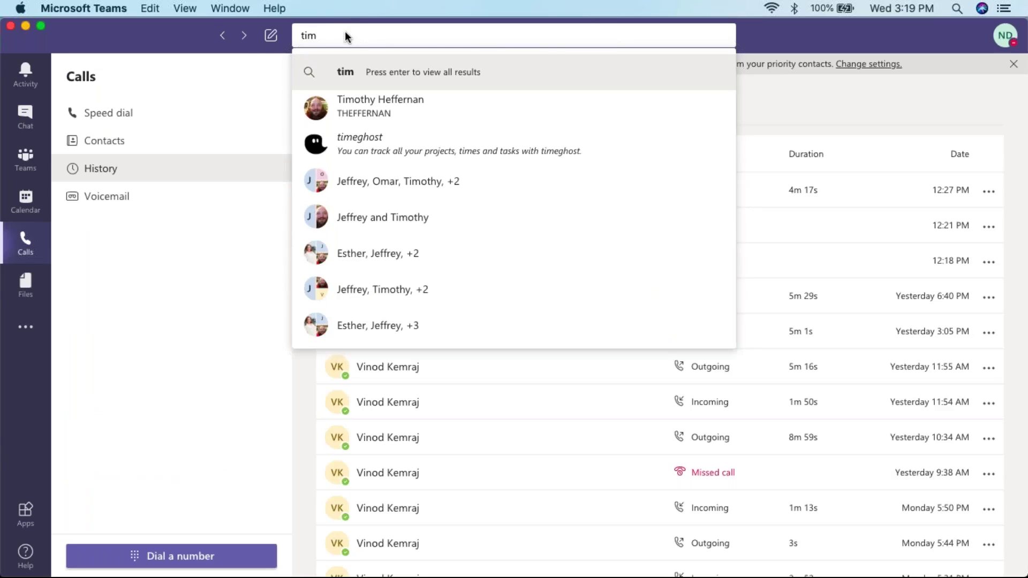
key("Return")
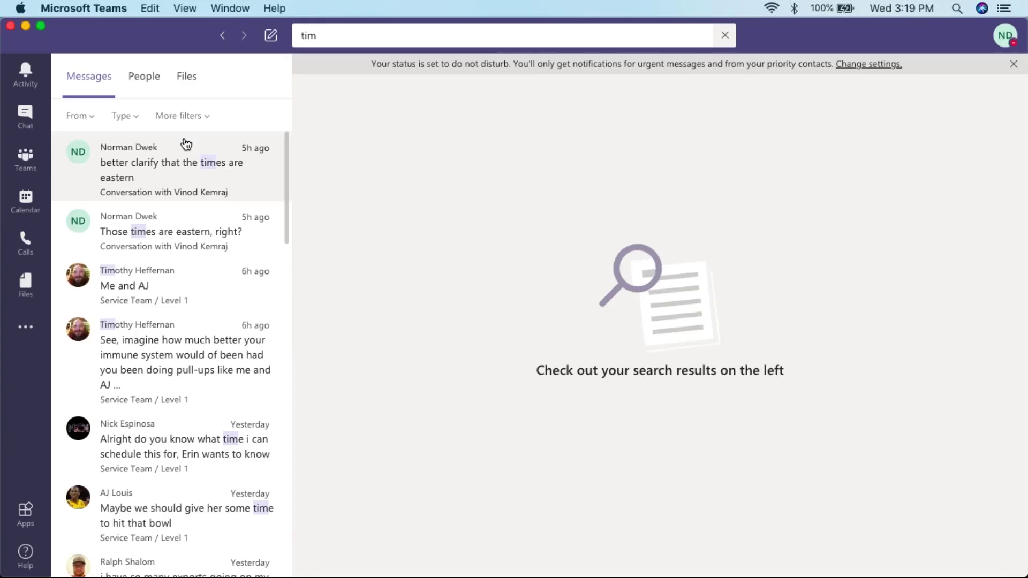
left_click(142, 76)
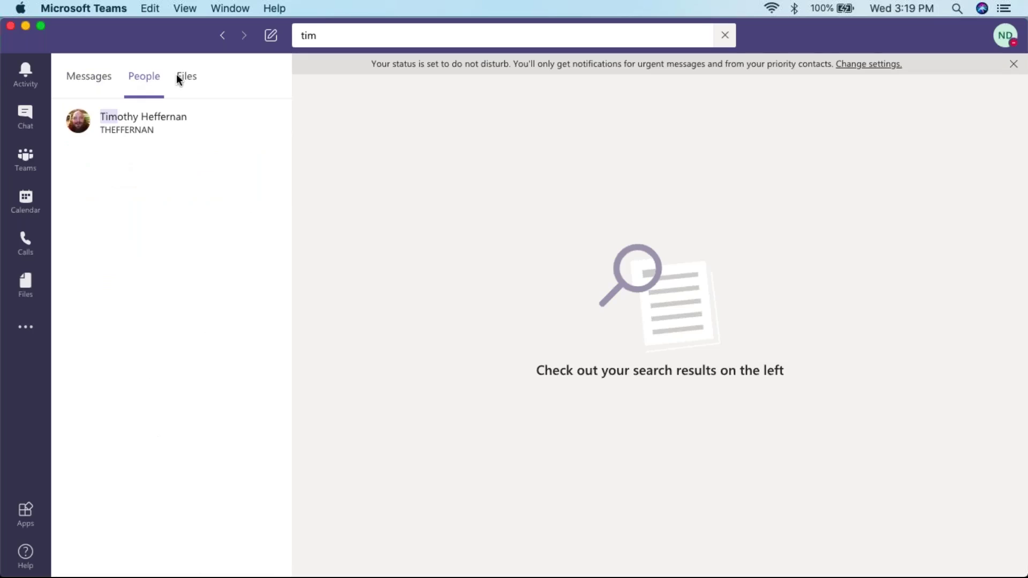
left_click(189, 80)
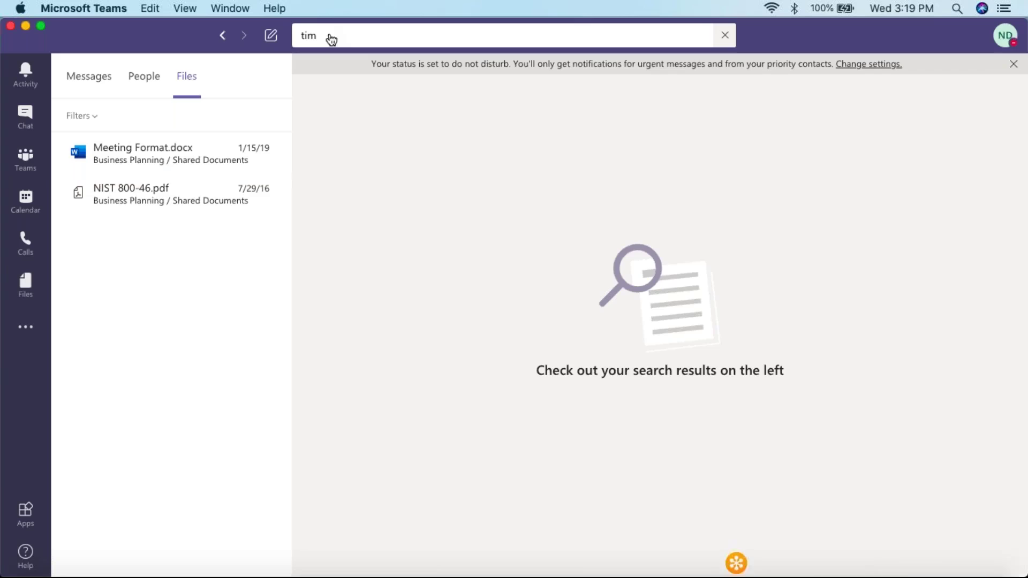
left_click(222, 36)
Bring up the "/" command list and the "@" list of people and apps in the search box, and dismiss the search.
left_click(325, 33)
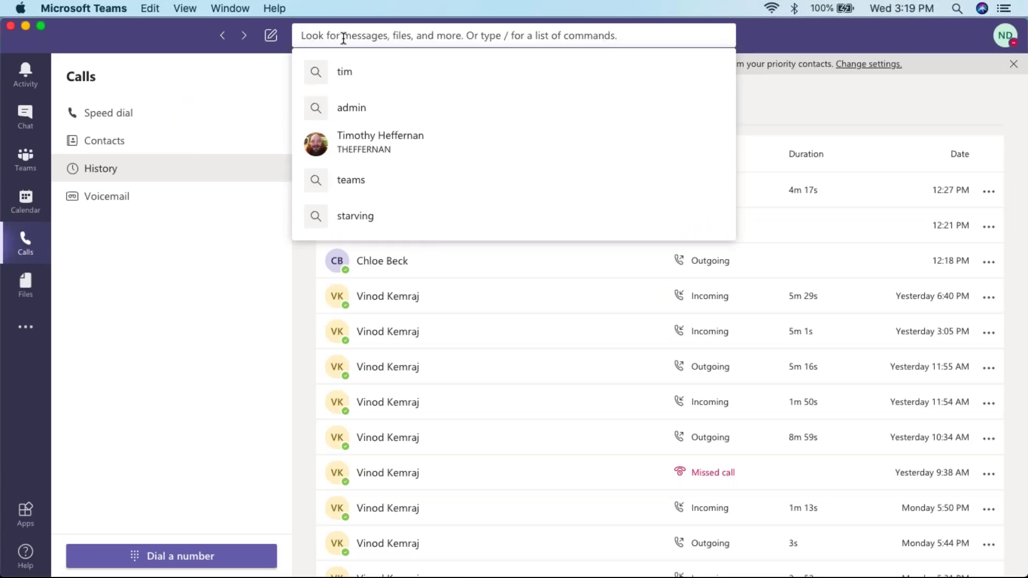
type("/")
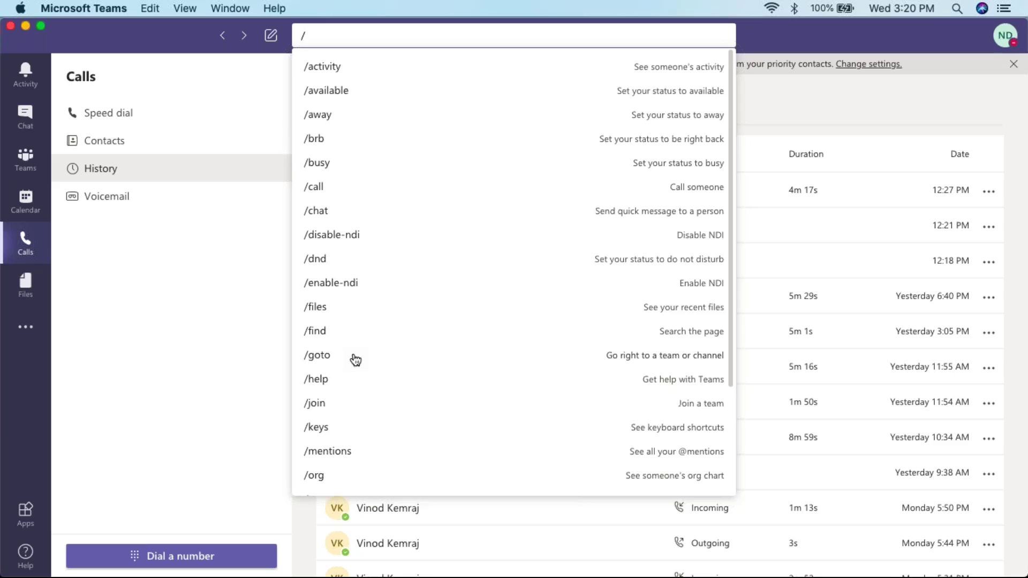
key("BackSpace")
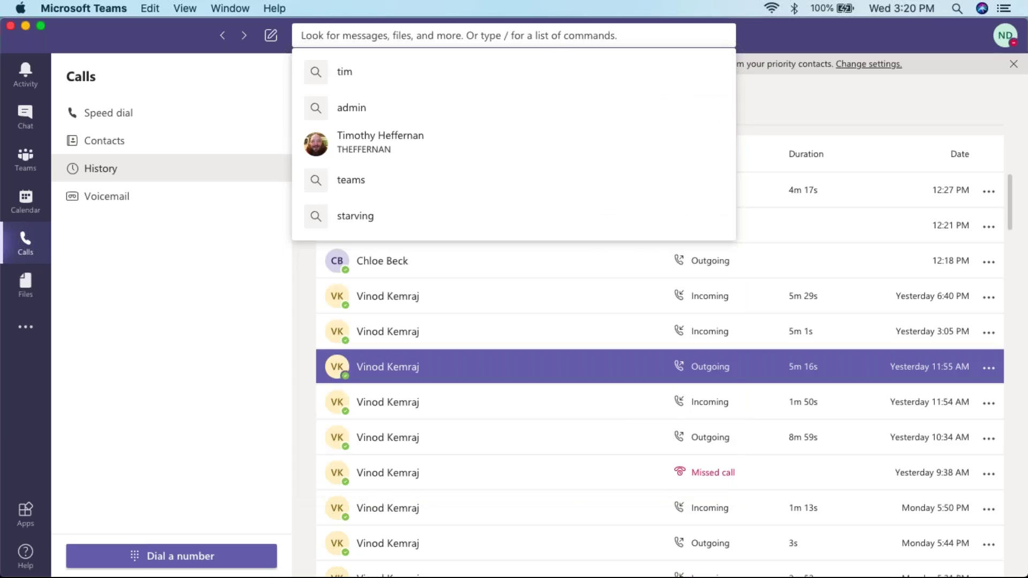
type("@")
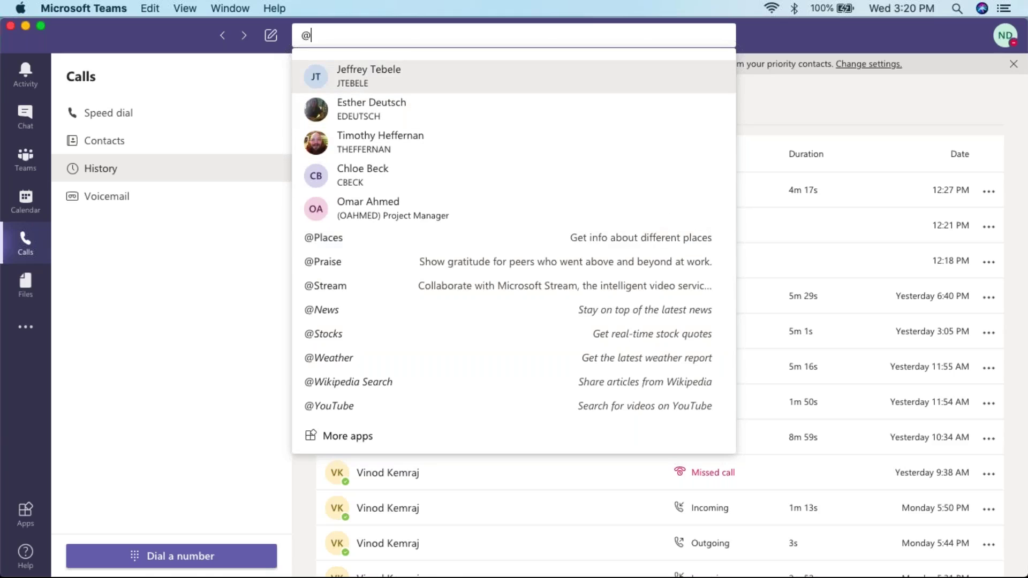
key("BackSpace")
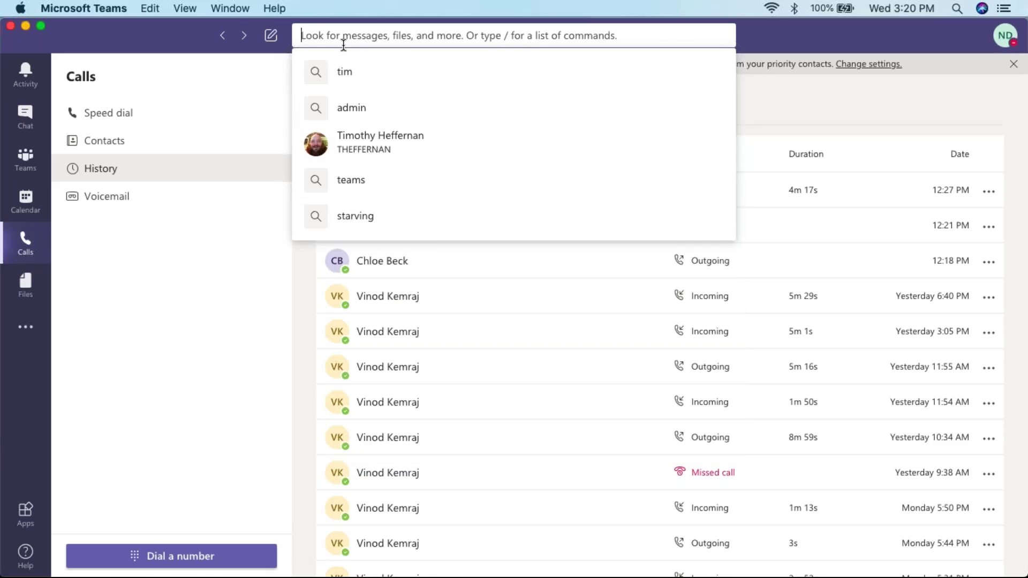
left_click(179, 34)
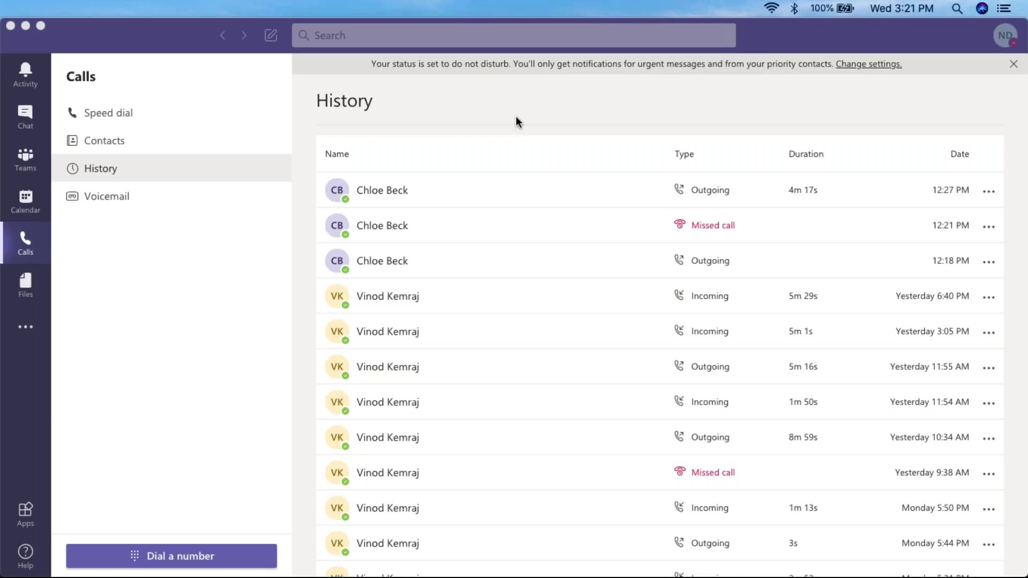
left_click(108, 44)
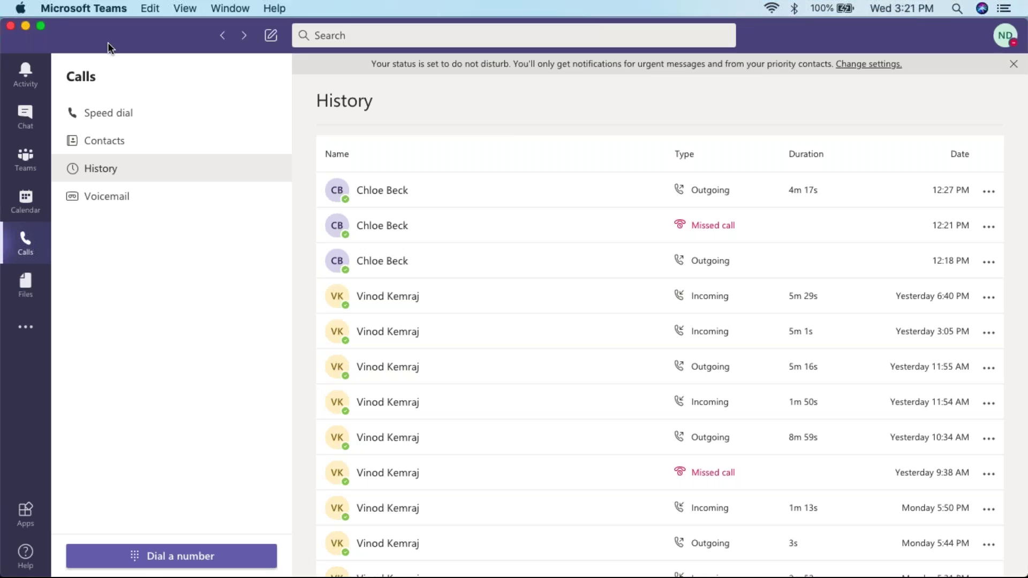